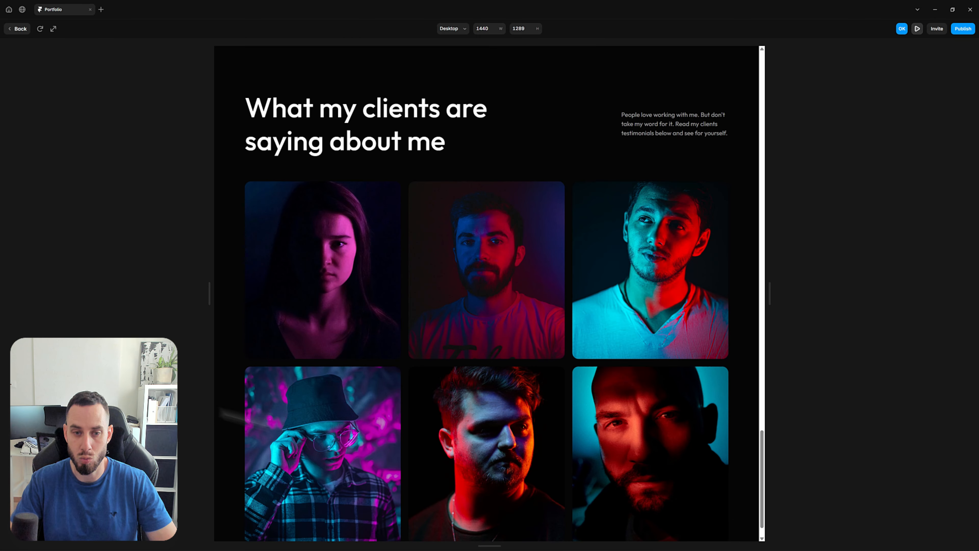
Try the flipping testimonial cards in the finished preview, look over the sections above, and return to the canvas
click(504, 295)
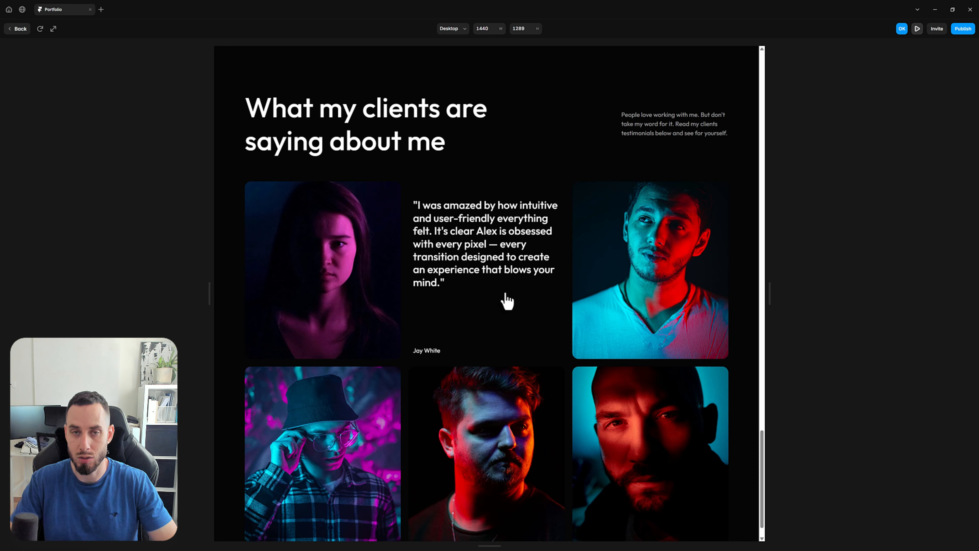
click(501, 269)
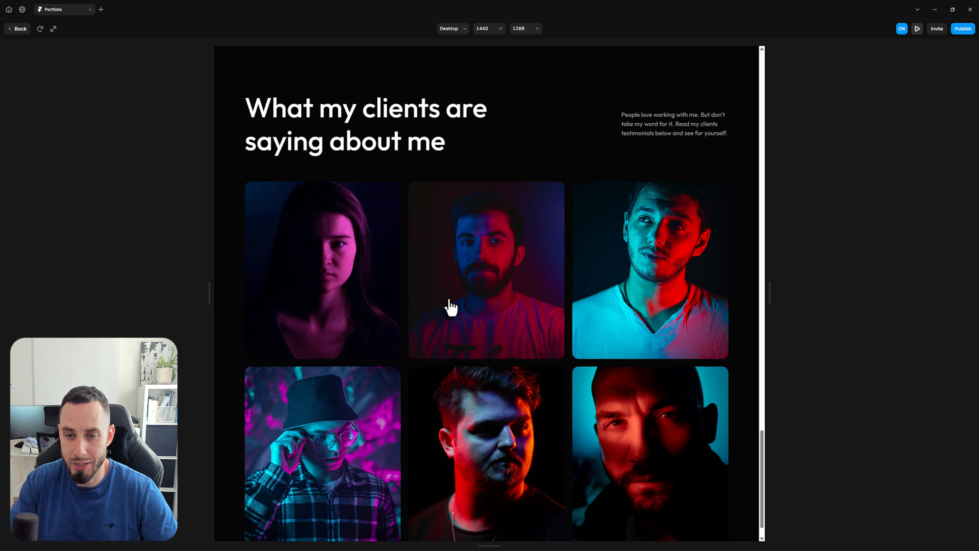
scroll(451, 301, down, 1)
click(308, 439)
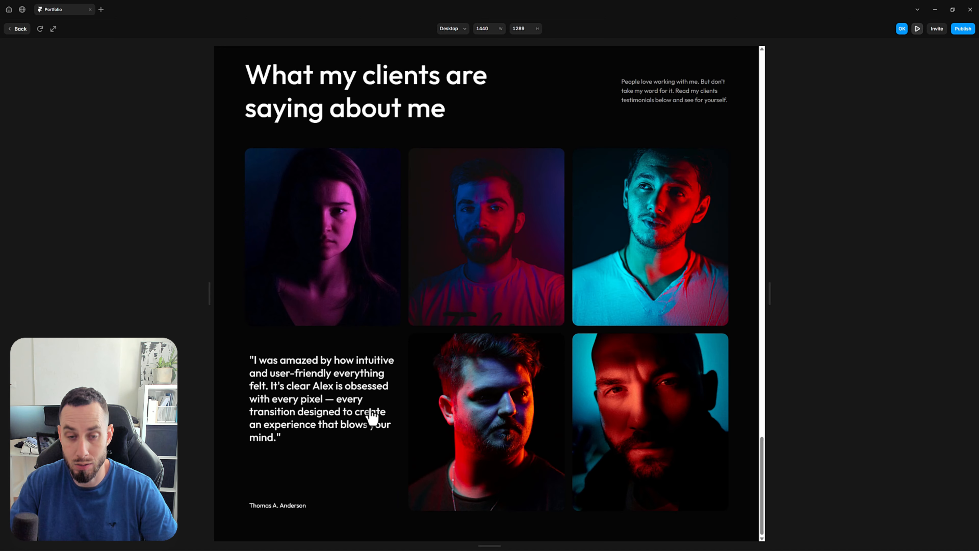
click(339, 418)
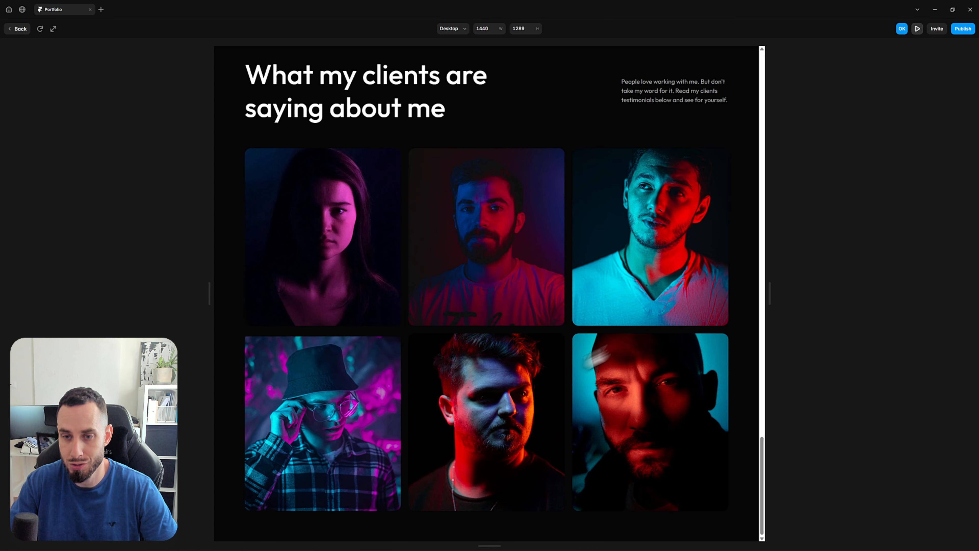
scroll(630, 333, up, 5)
scroll(628, 332, up, 4)
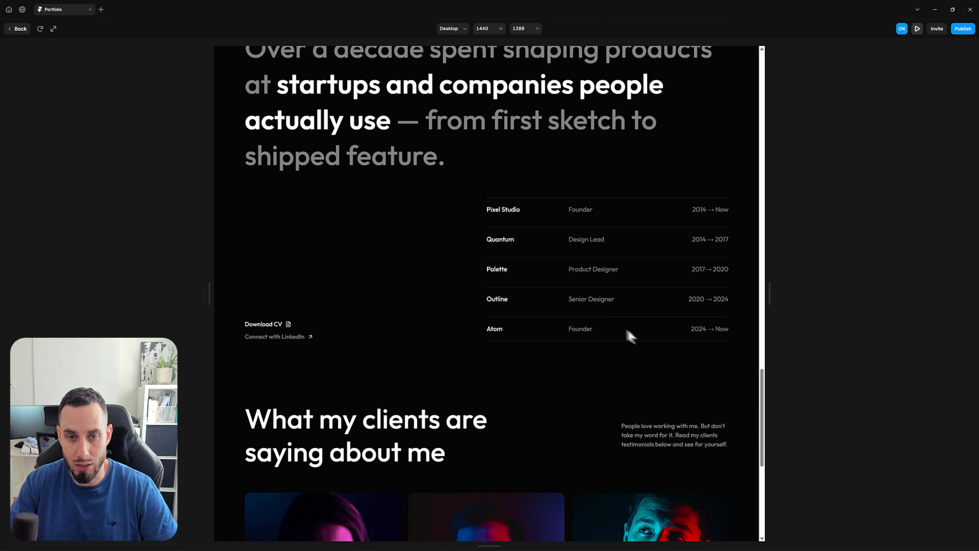
click(19, 29)
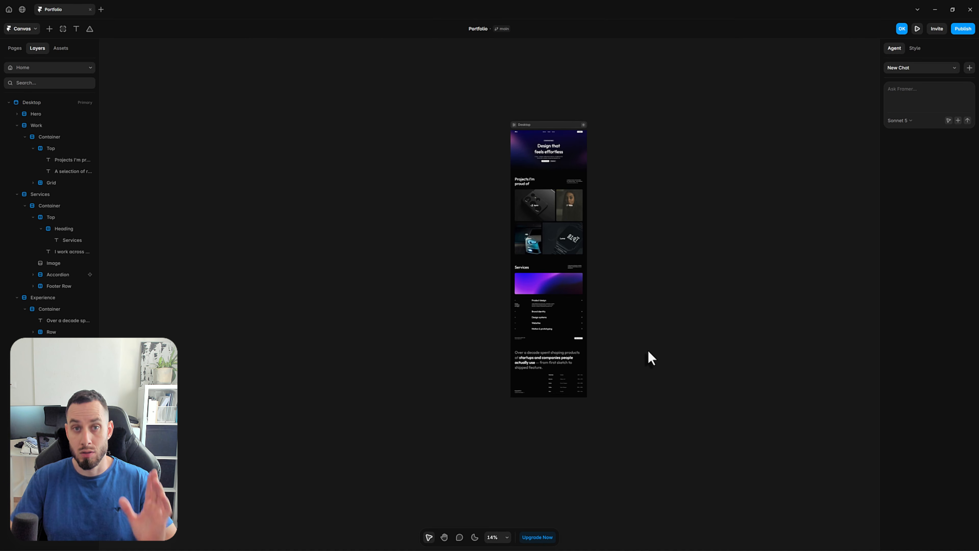
Copy the Top row holding the heading and description from the Work section's Container
scroll(534, 209, up, 8)
scroll(538, 213, up, 3)
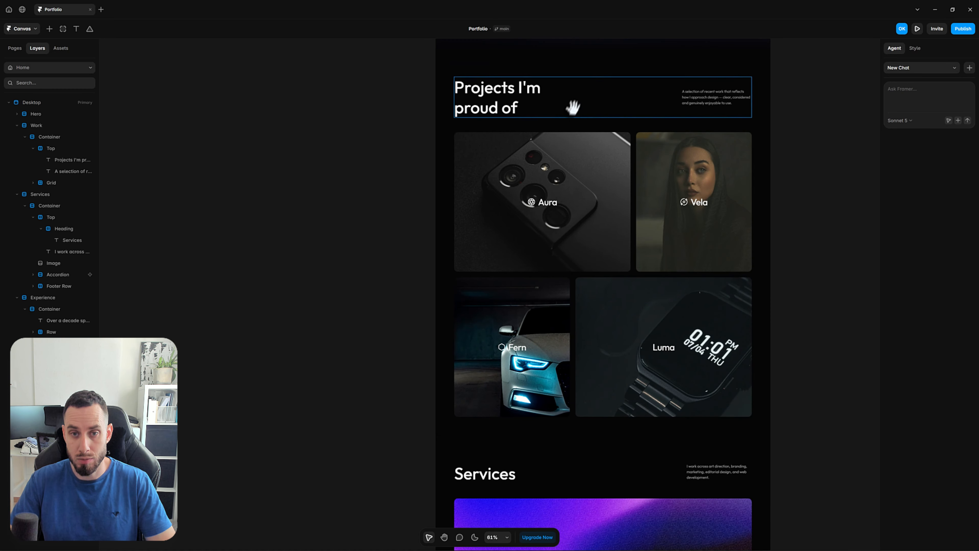
scroll(573, 102, up, 2)
click(500, 173)
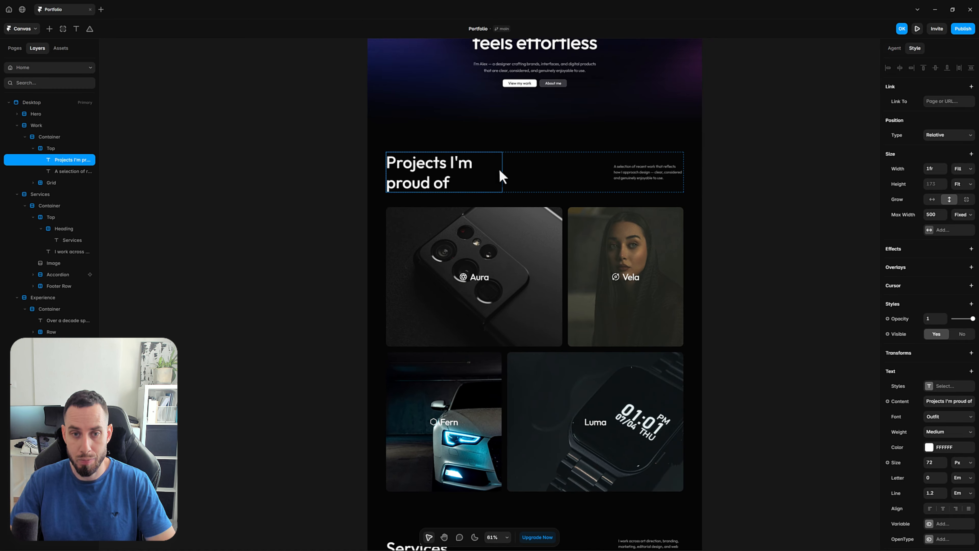
click(68, 149)
click(33, 148)
scroll(603, 235, down, 4)
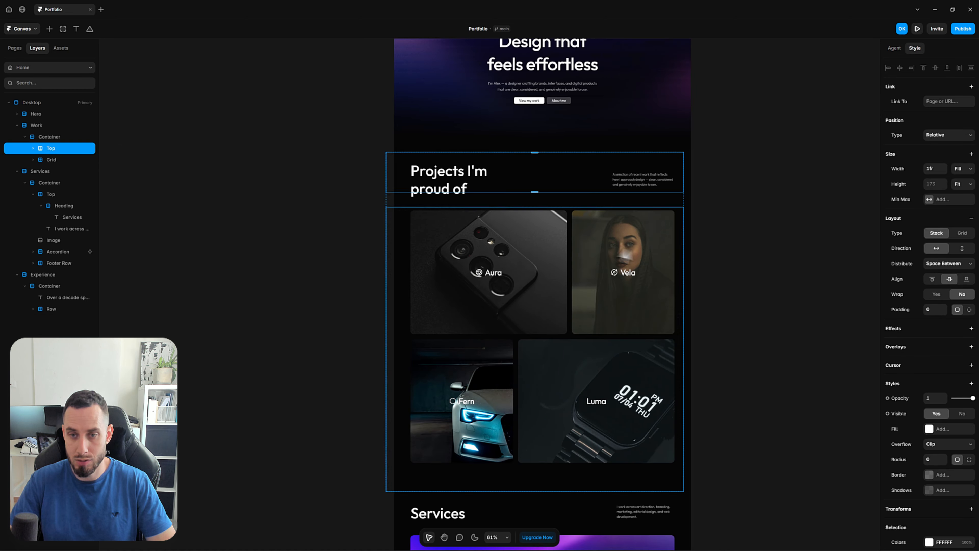
Paste the copied Top row directly into the Desktop frame, below the Experience section
click(728, 267)
drag(786, 269, 725, 233)
scroll(535, 125, down, 2)
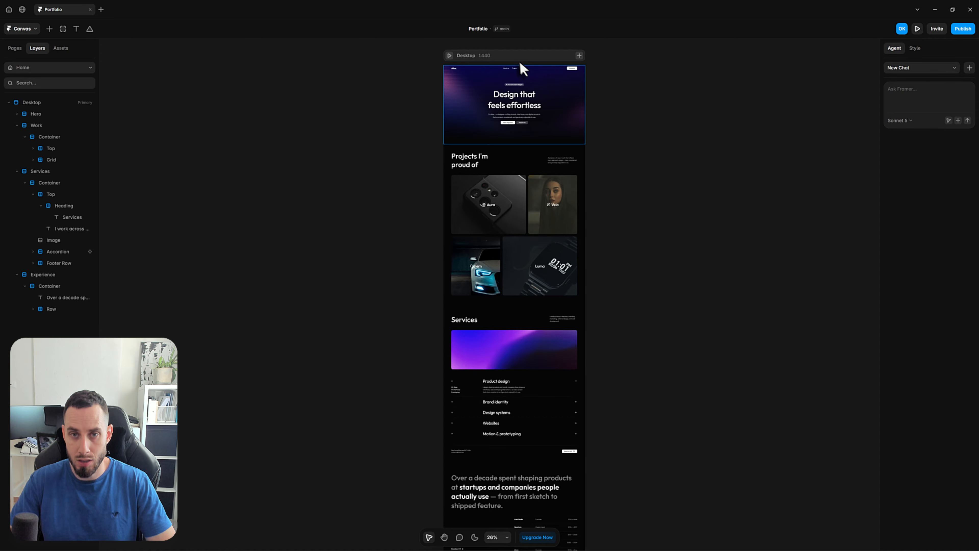
click(520, 56)
drag(668, 209, 637, 140)
drag(595, 414, 614, 360)
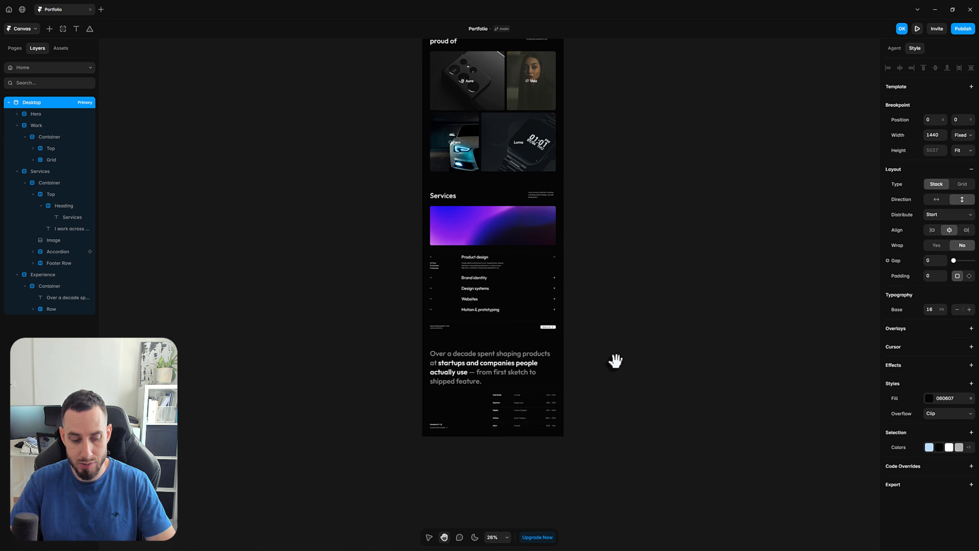
key(ctrl+v)
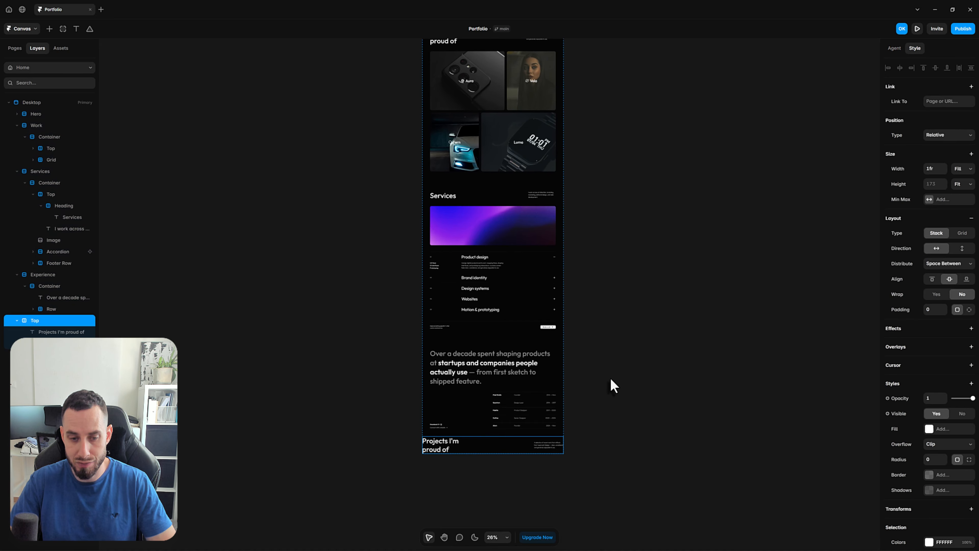
Wrap the pasted Top row in a stack and name it Container
scroll(603, 487, up, 2)
scroll(419, 462, up, 3)
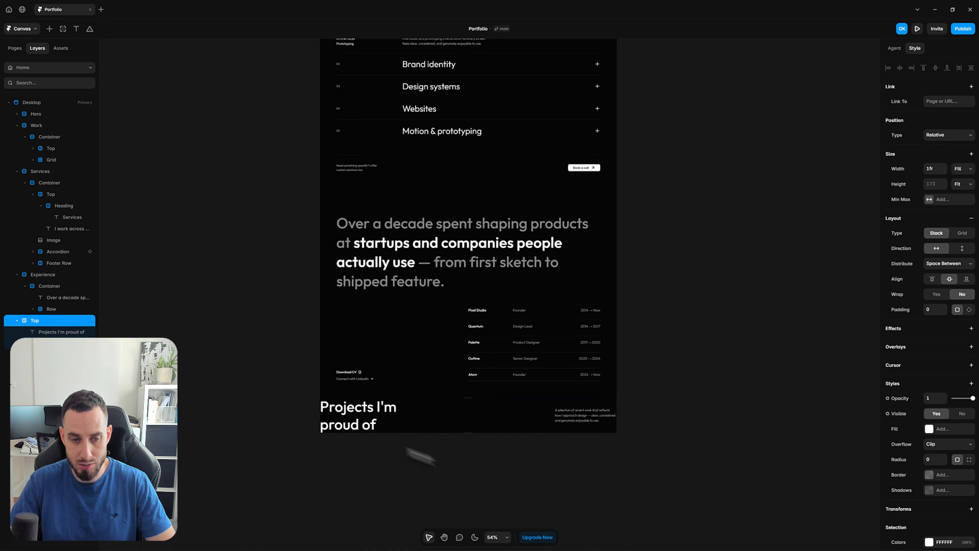
drag(37, 320, 39, 322)
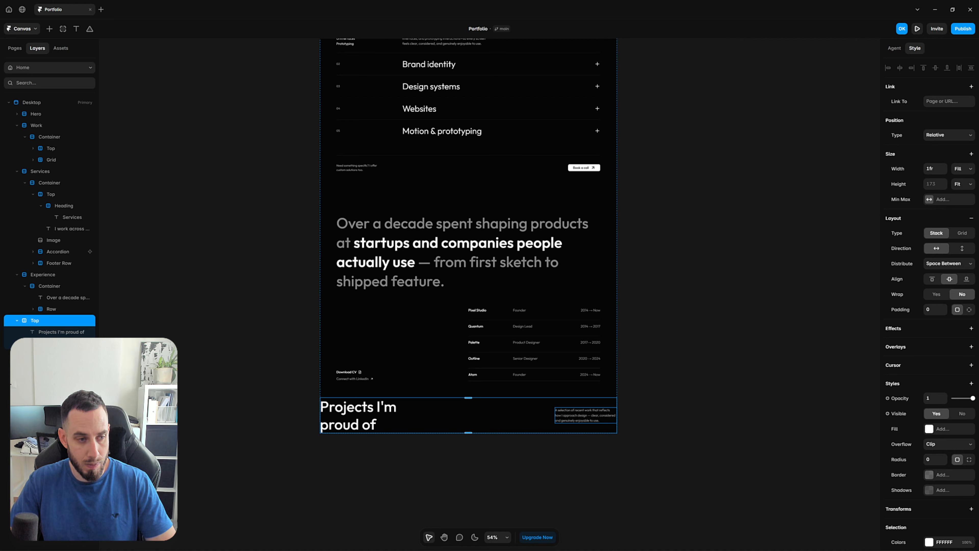
click(45, 366)
click(44, 321)
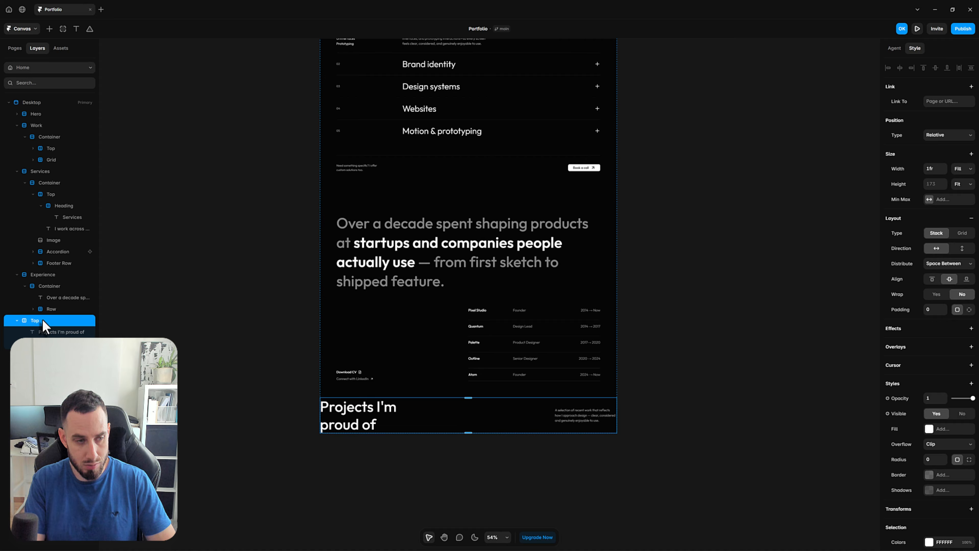
key(ctrl+Return)
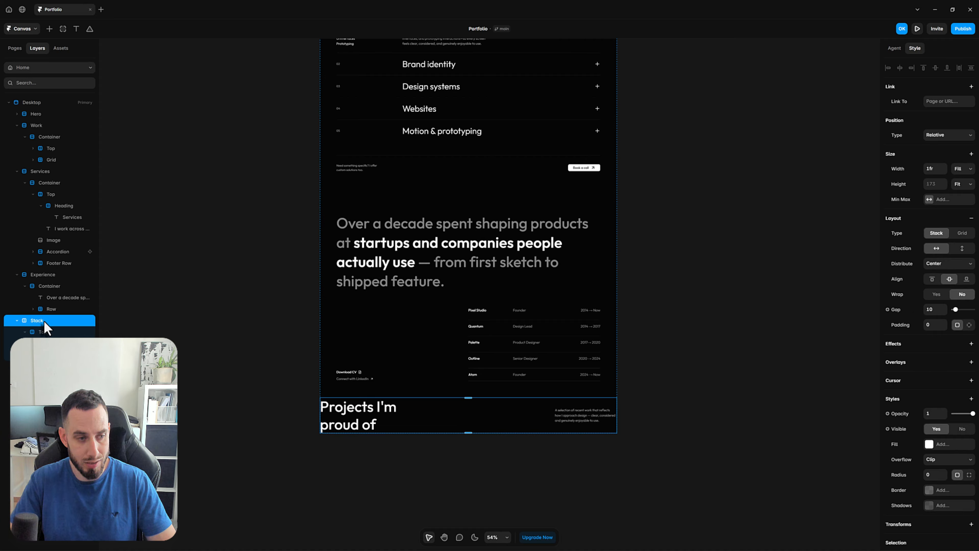
text(Con)
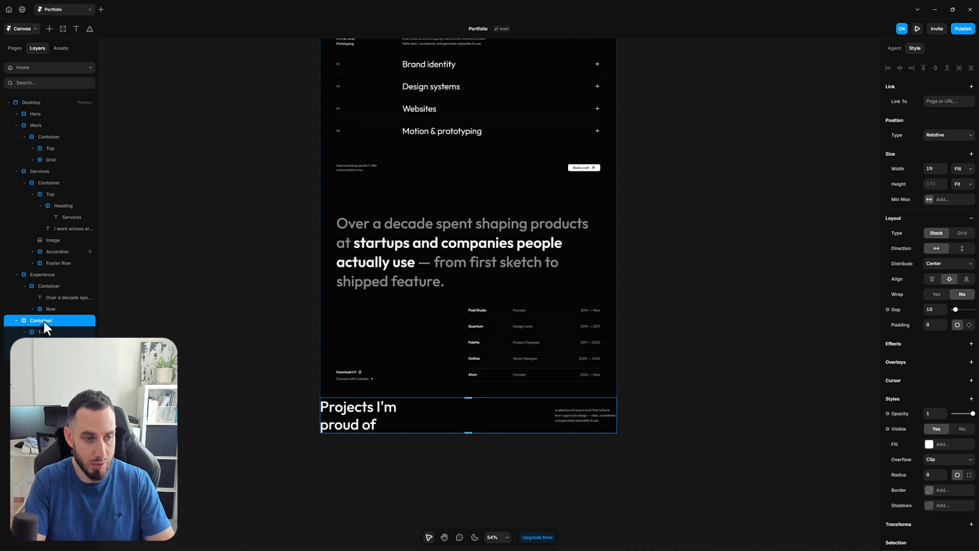
text(tainer)
key(Return)
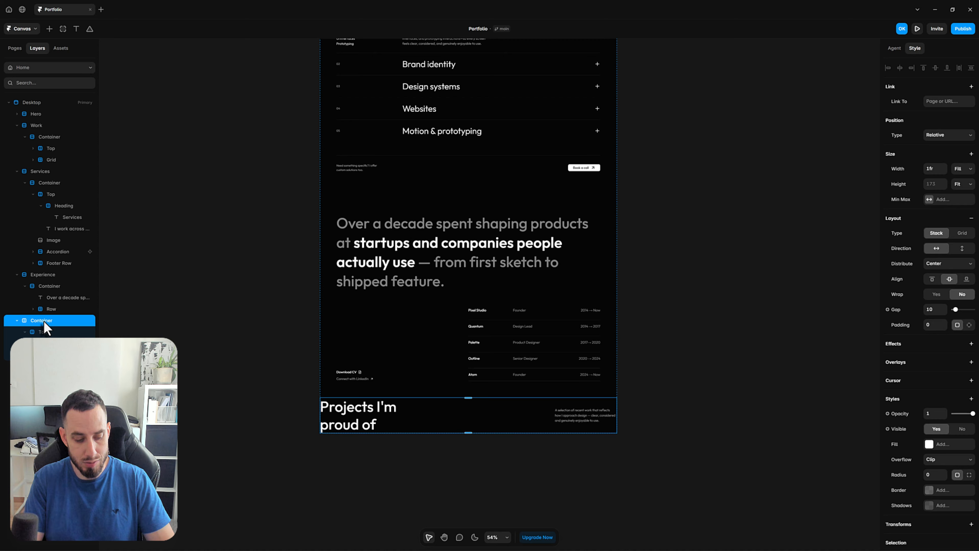
Wrap the new Container in another stack named Testimonials and set its padding to 80
key(ctrl+alt+Return)
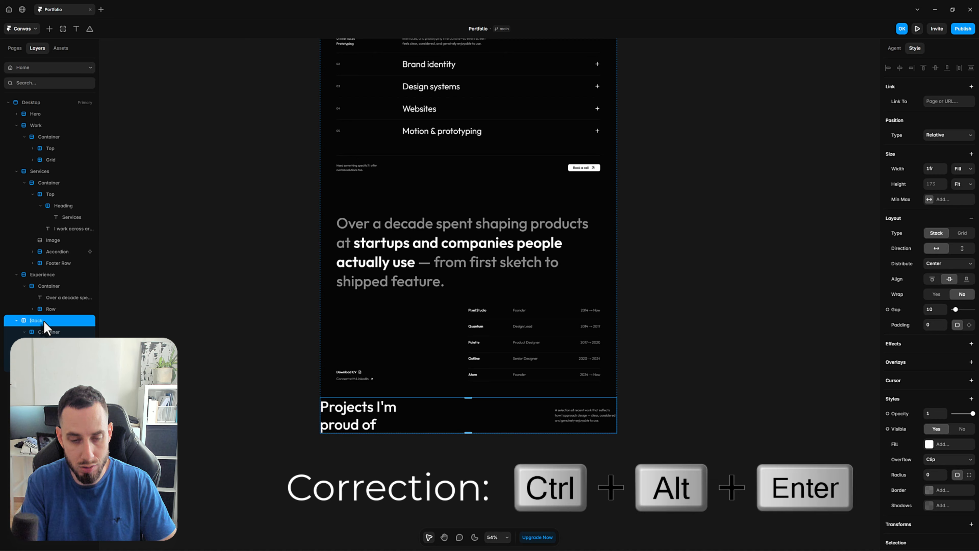
text(Testimonials)
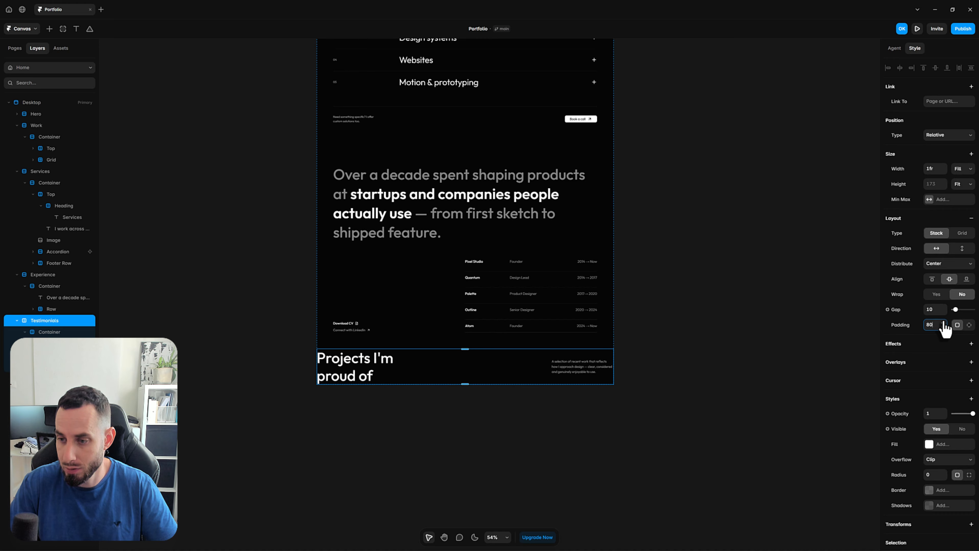
key(Return)
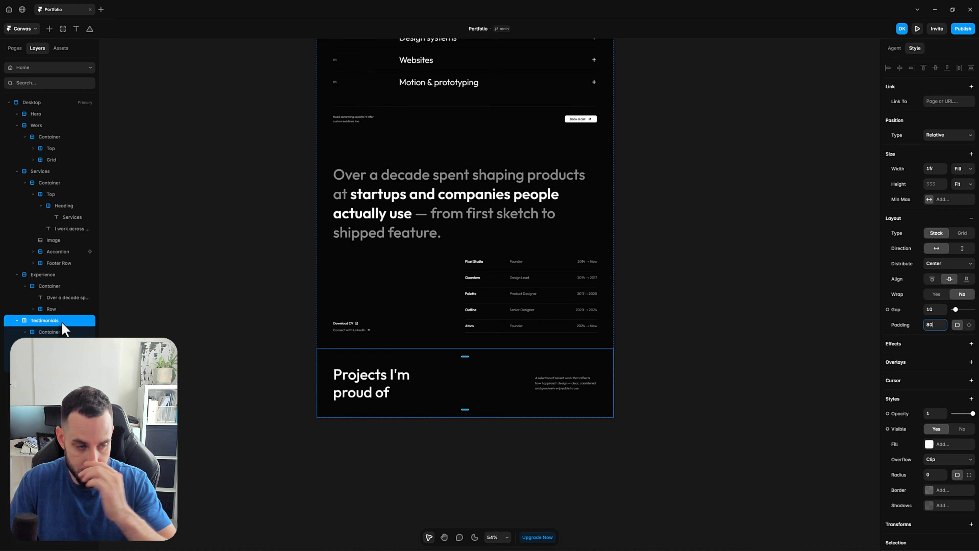
Give the Container inside Testimonials a fixed maximum width of 1280
click(63, 331)
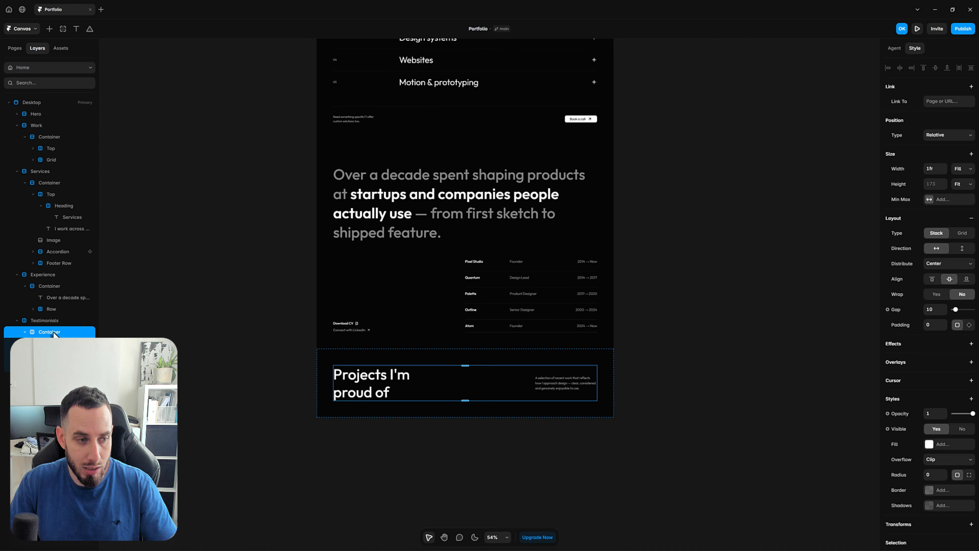
click(927, 201)
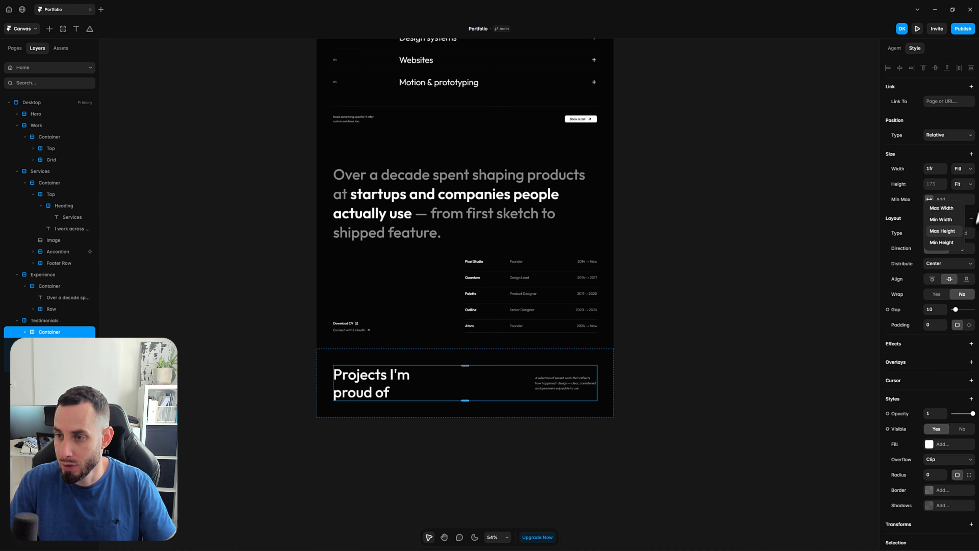
click(940, 221)
click(941, 200)
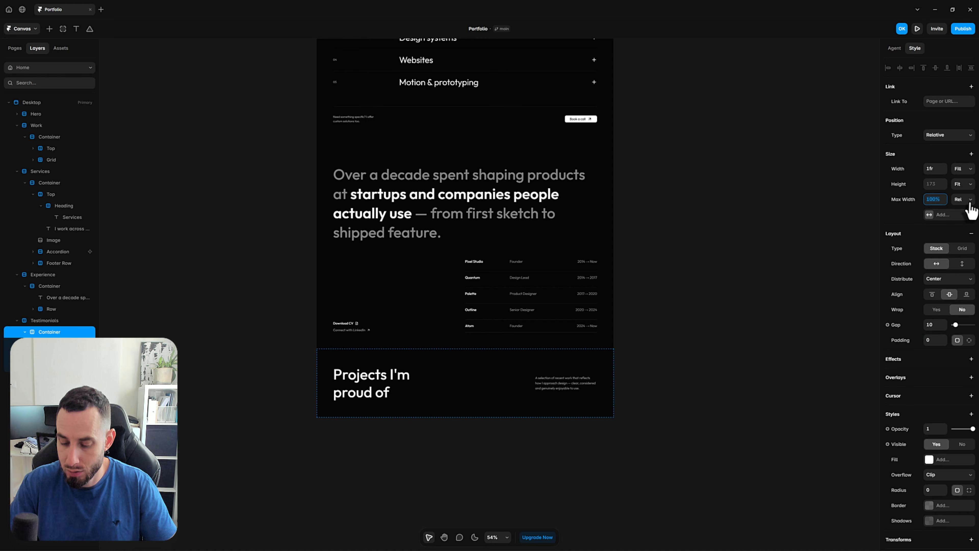
text(1280)
key(Return)
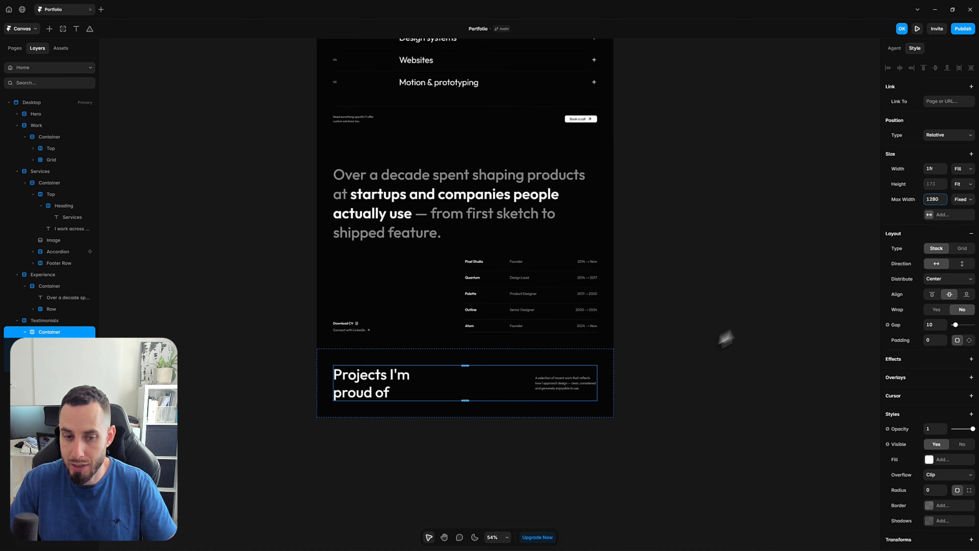
click(700, 345)
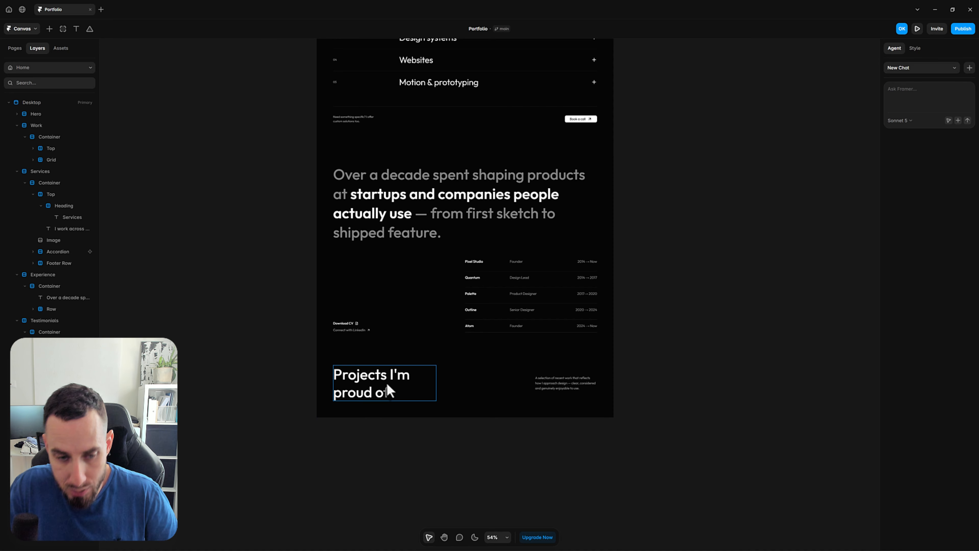
Replace the Testimonials heading text with "What my clients say about me"
click(379, 379)
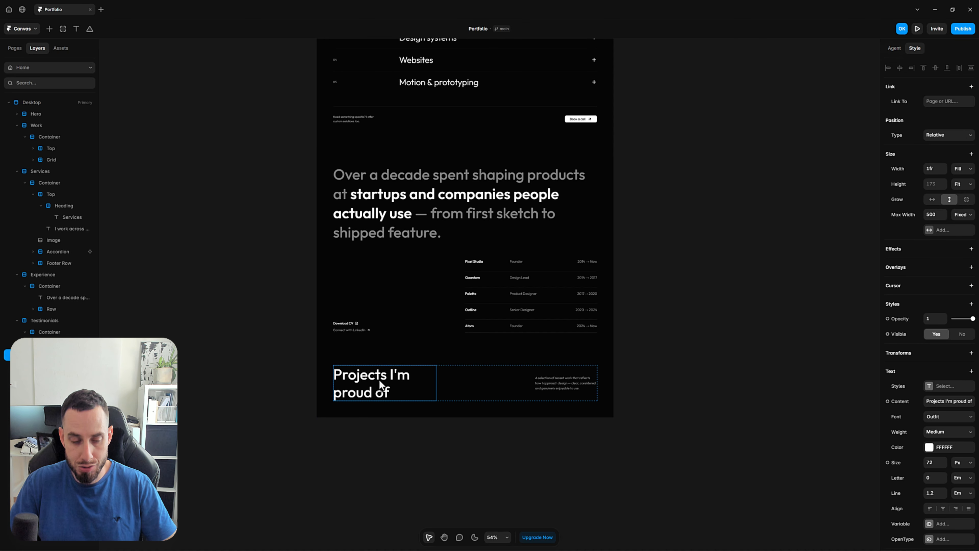
triple_click(379, 379)
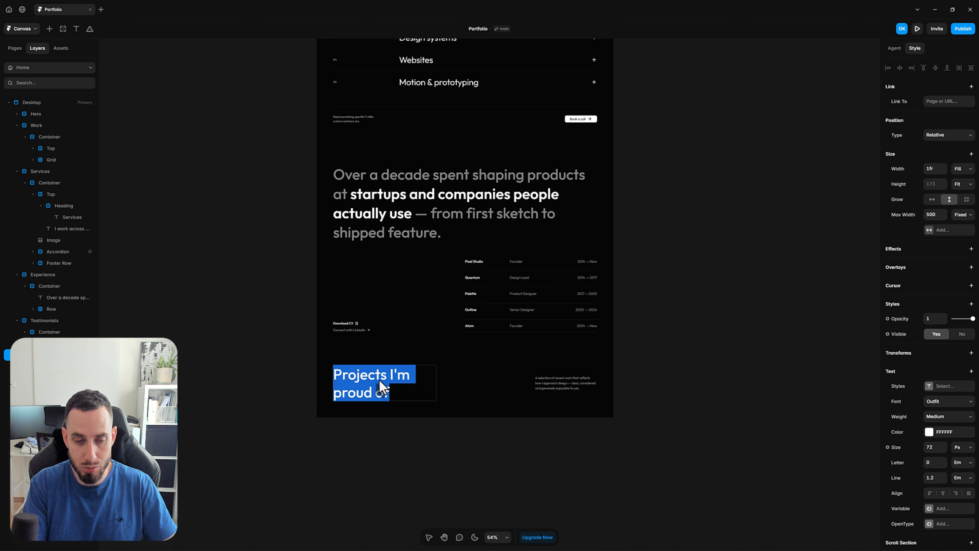
text(What my client)
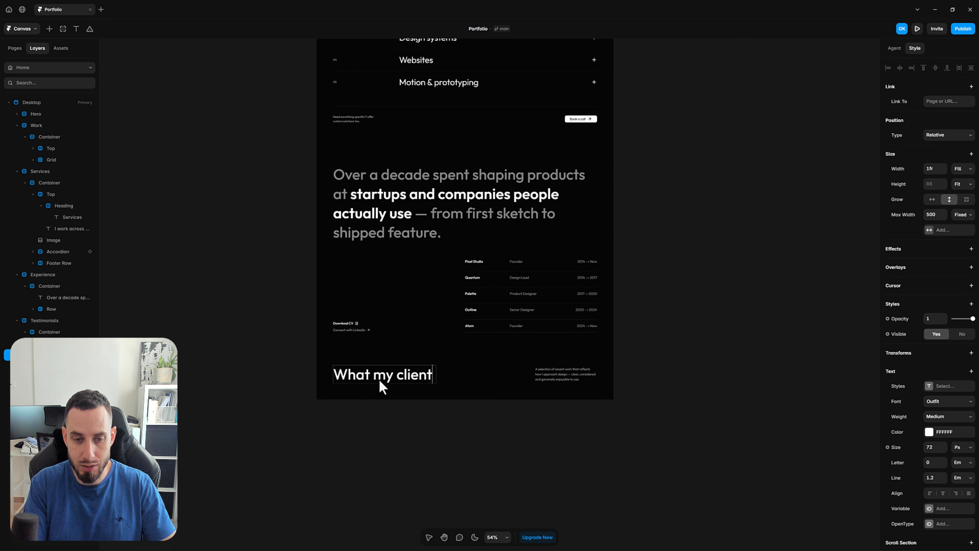
text(s say)
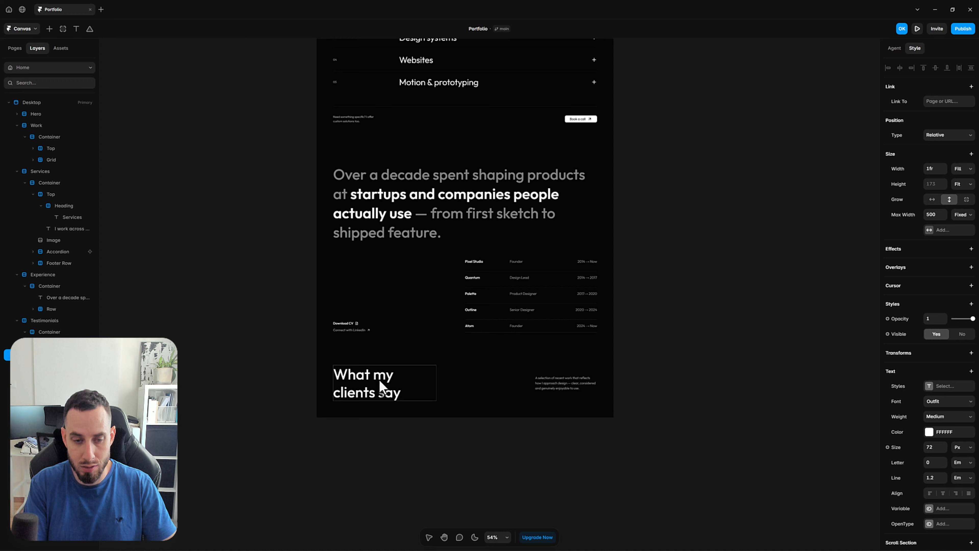
text( about me)
key(Escape)
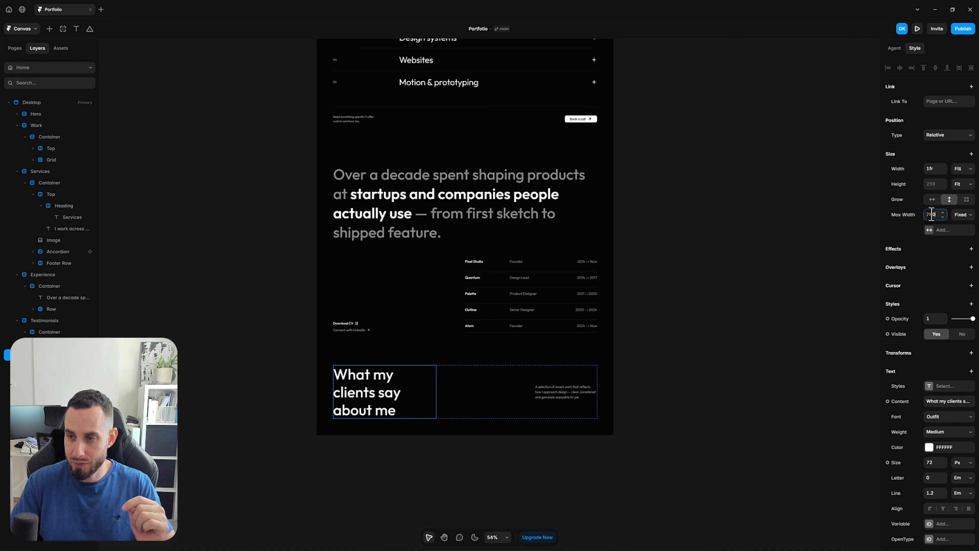
Set the Testimonials heading's maximum width to 600
key(Return)
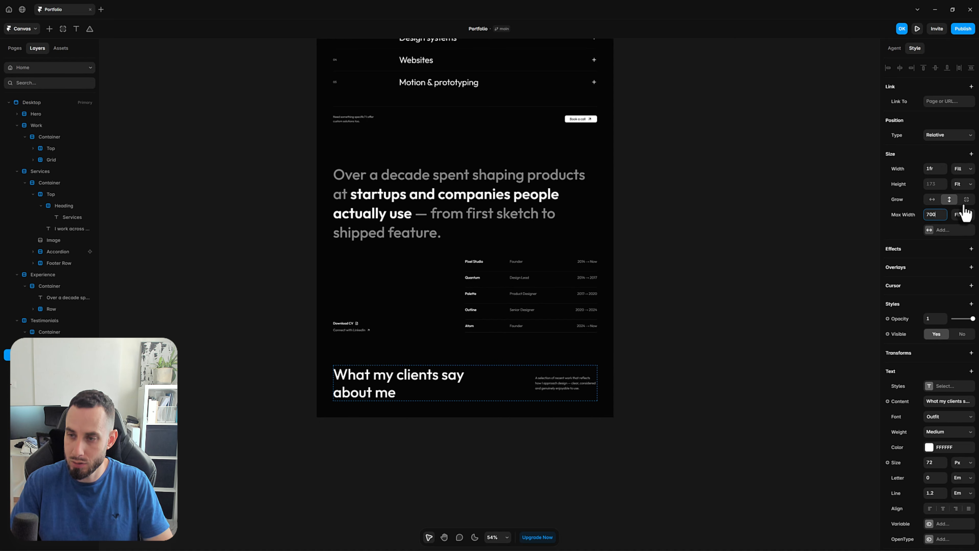
key(BackSpace)
key(BackSpace)
key(BackSpace)
text(600)
key(Return)
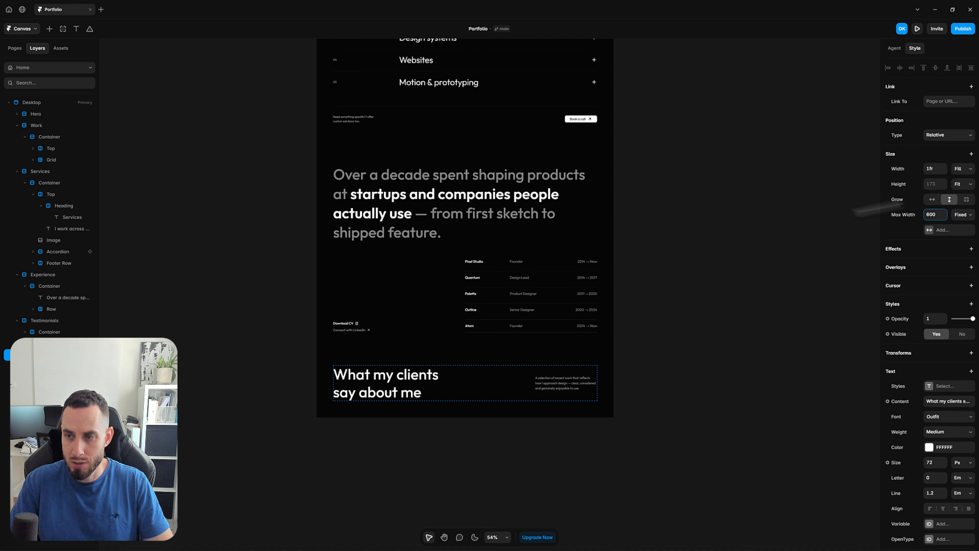
click(698, 395)
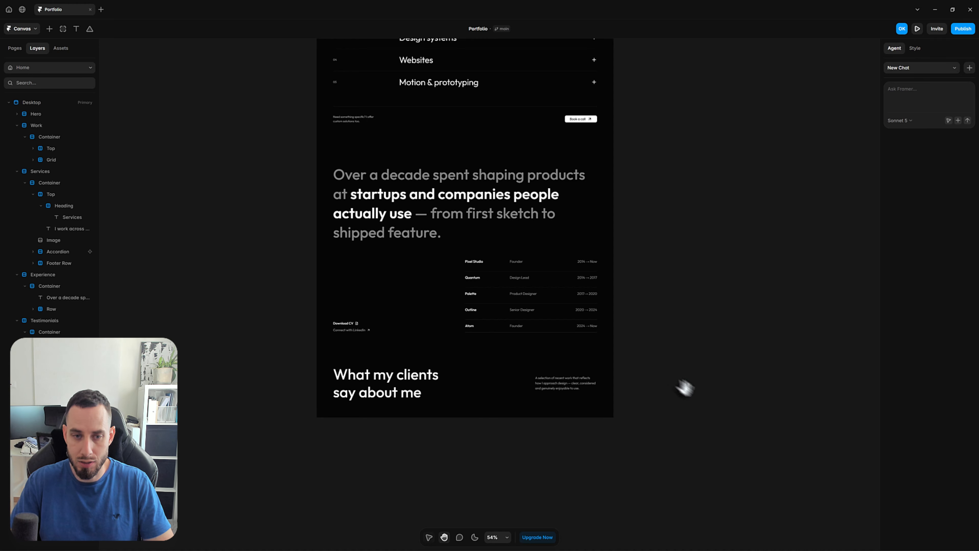
drag(684, 386, 631, 284)
scroll(405, 282, down, 5)
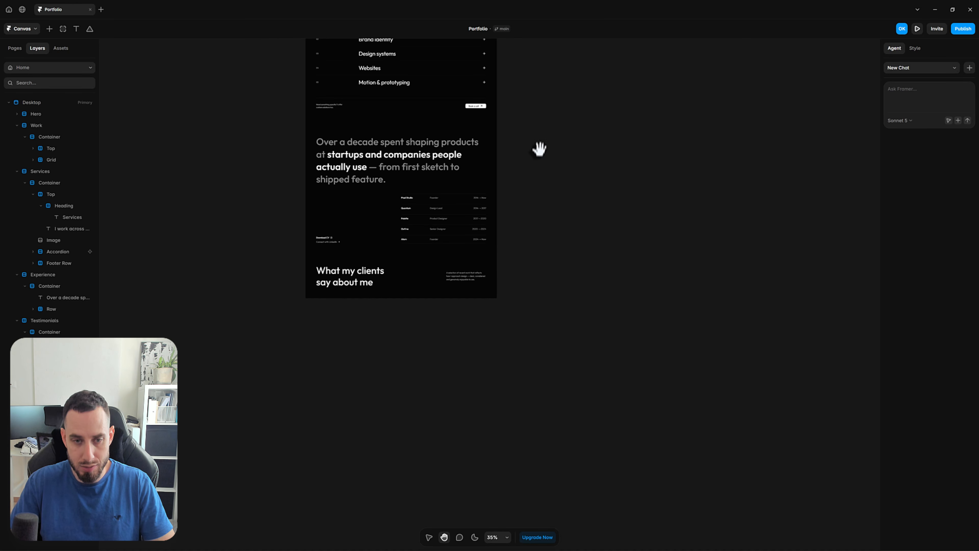
Switch from the canvas to the CMS and create a new collection named Testimonials
drag(538, 149, 537, 305)
drag(510, 251, 511, 205)
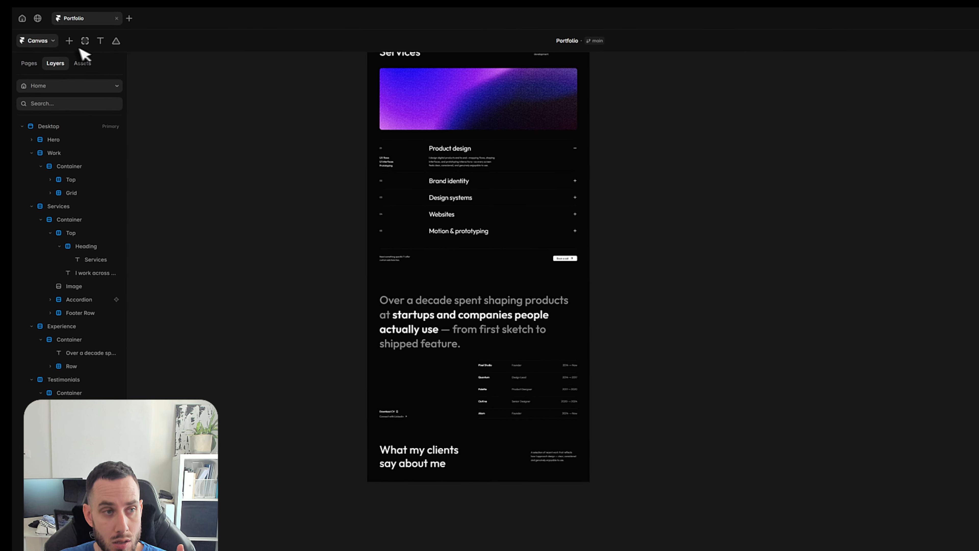
click(50, 41)
click(50, 42)
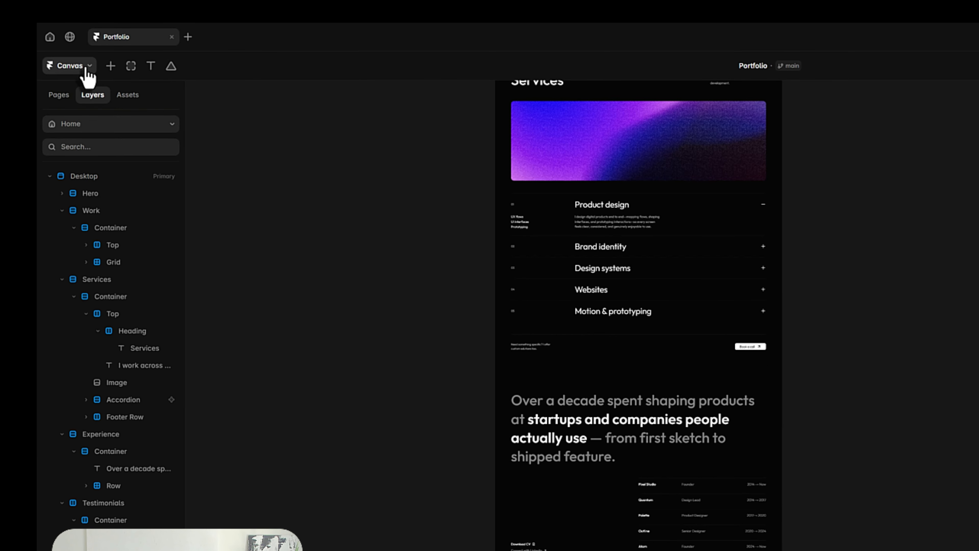
click(86, 70)
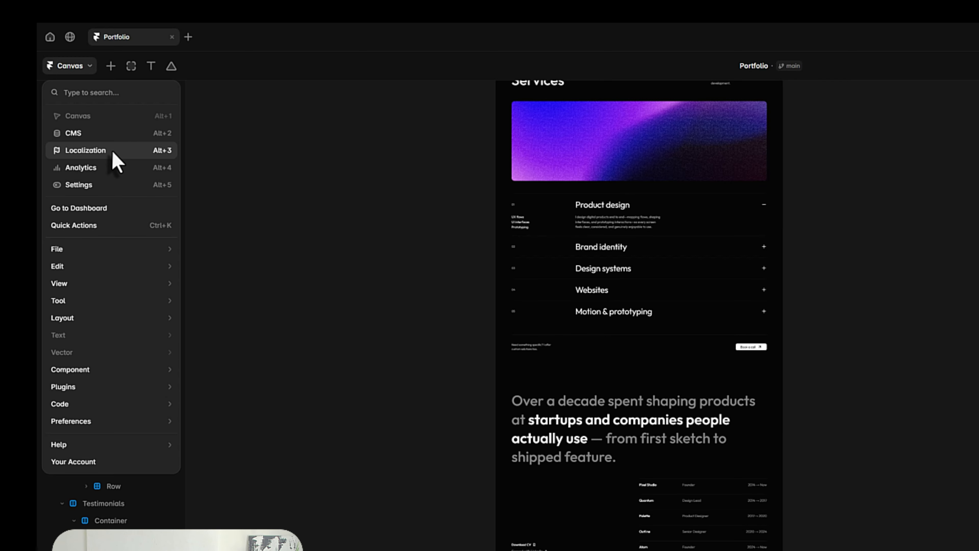
click(308, 232)
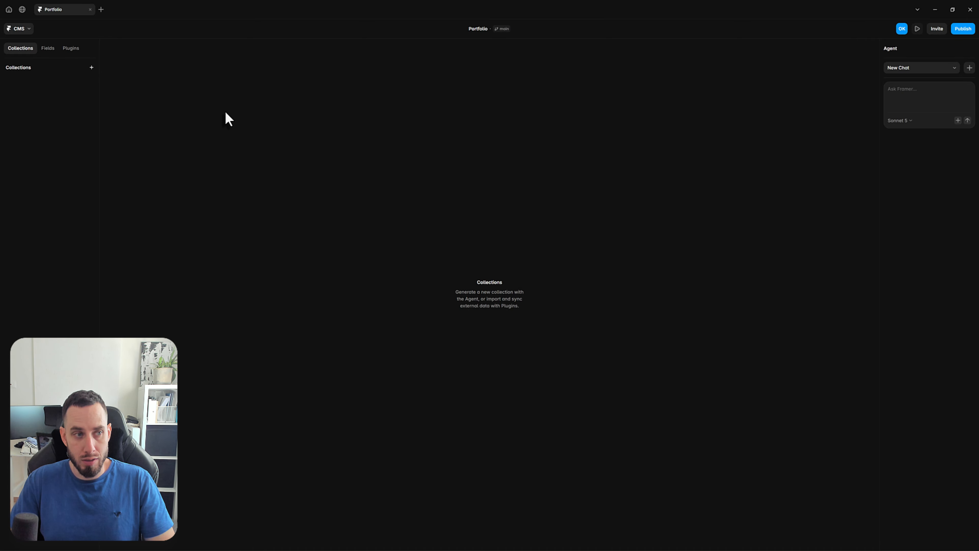
click(92, 68)
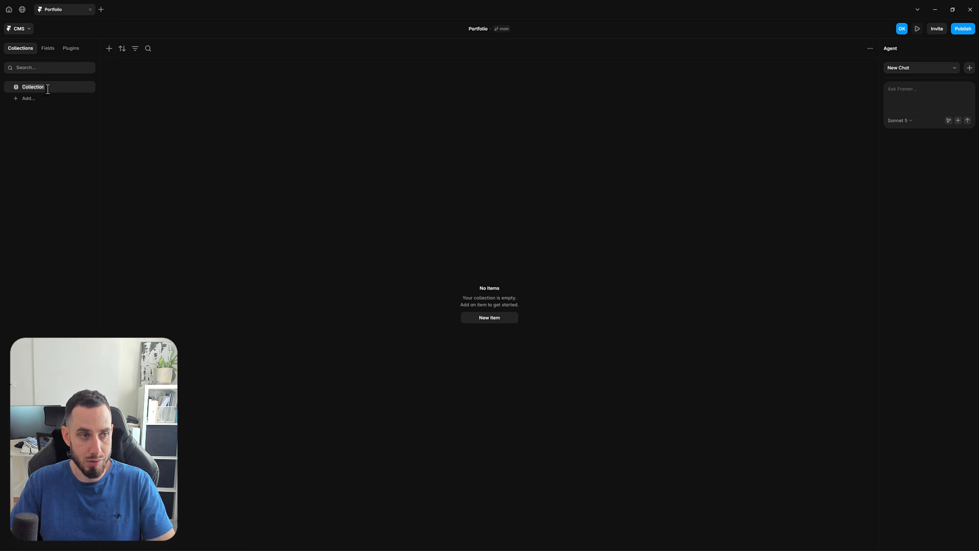
text(Tes)
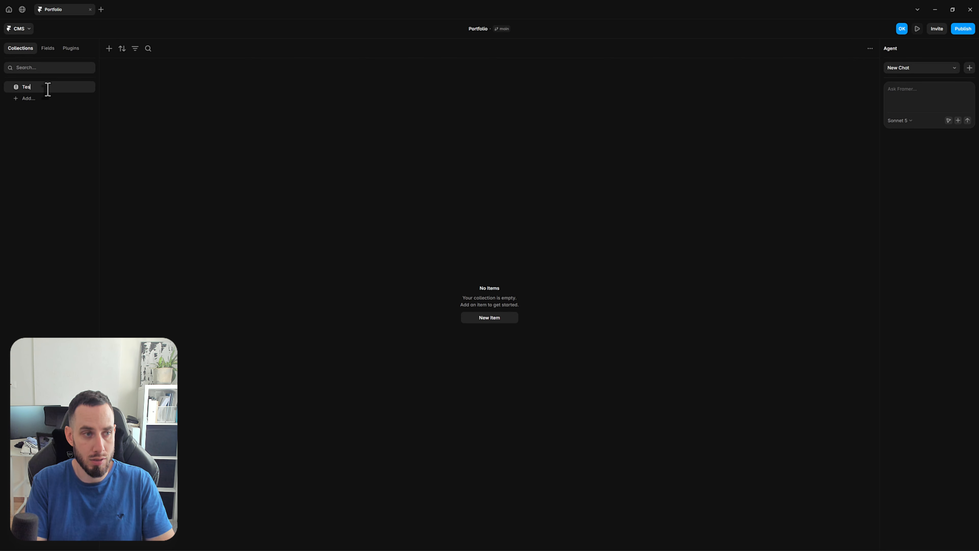
text(timonials)
key(Return)
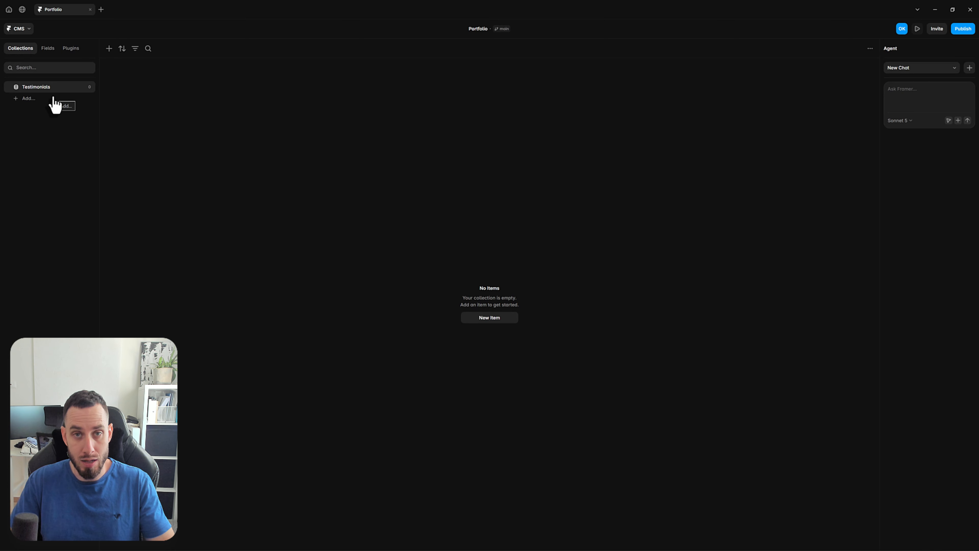
Rename the Testimonials collection's Title field to Name and remove its formatted-text Content field
click(48, 48)
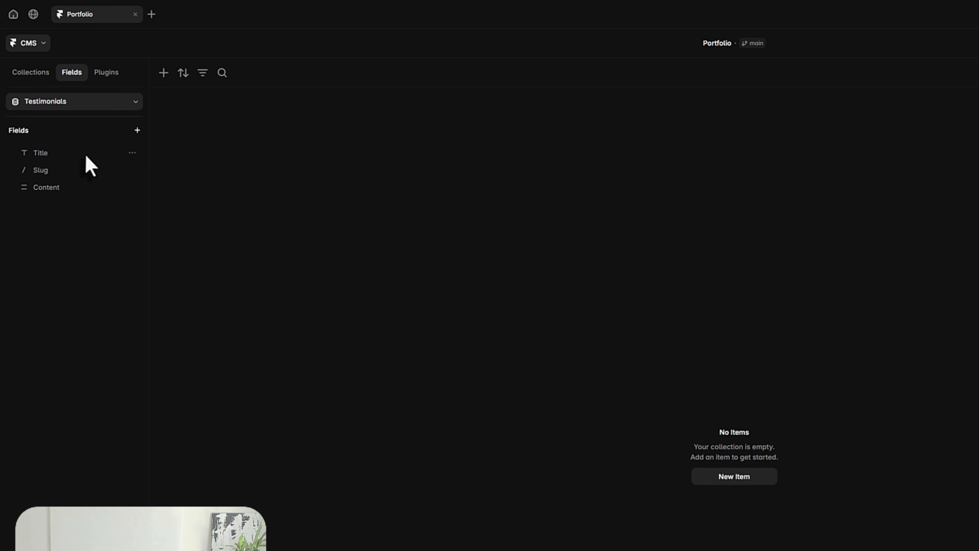
click(64, 154)
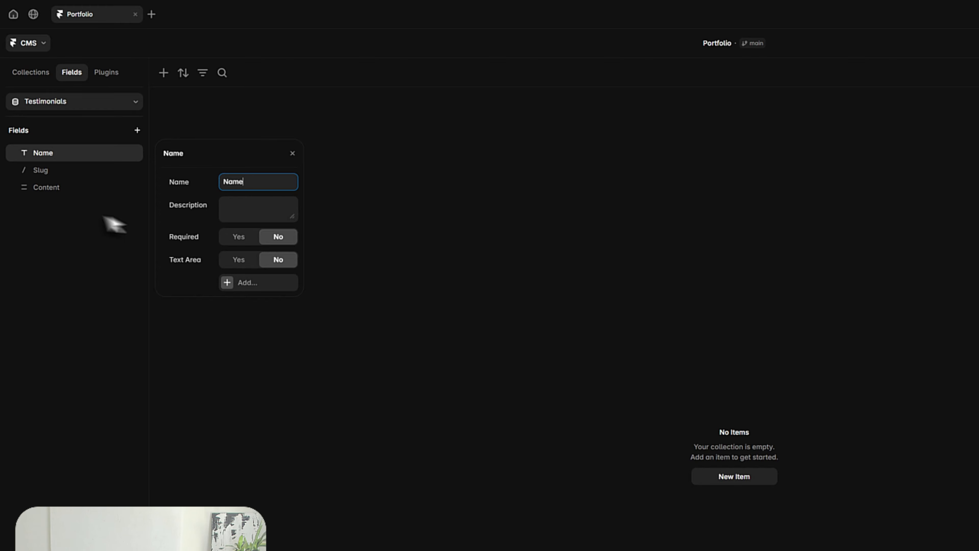
click(79, 196)
click(133, 187)
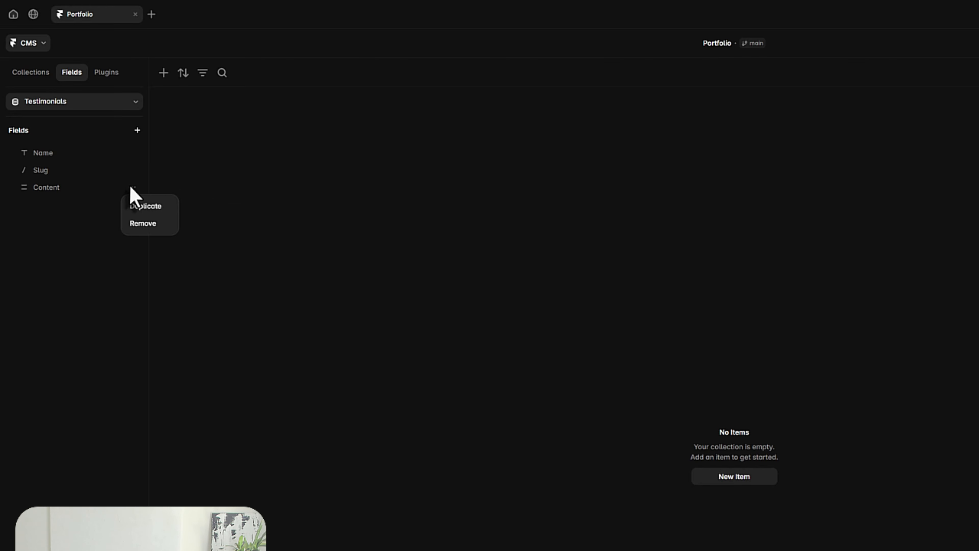
click(145, 226)
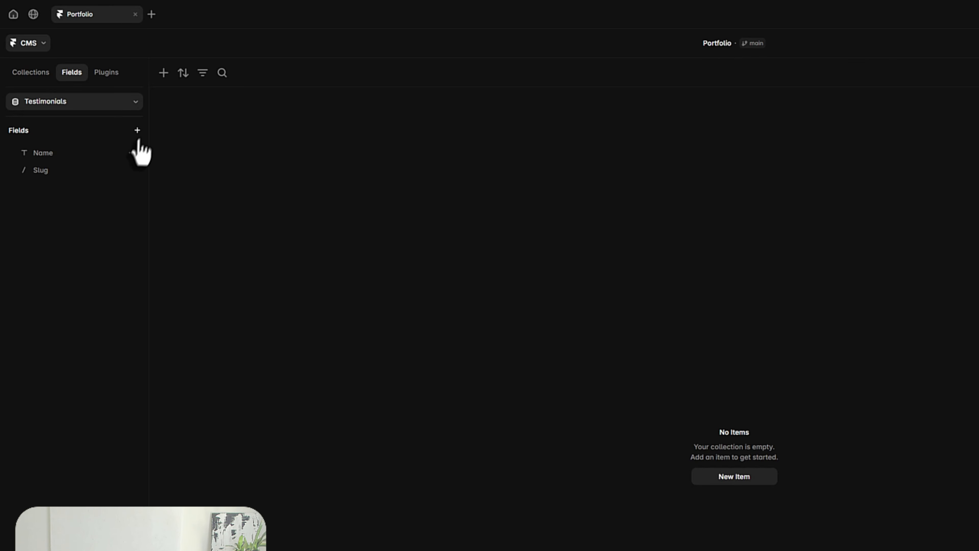
Add an Image field to the Testimonials collection, keeping the default name
click(137, 130)
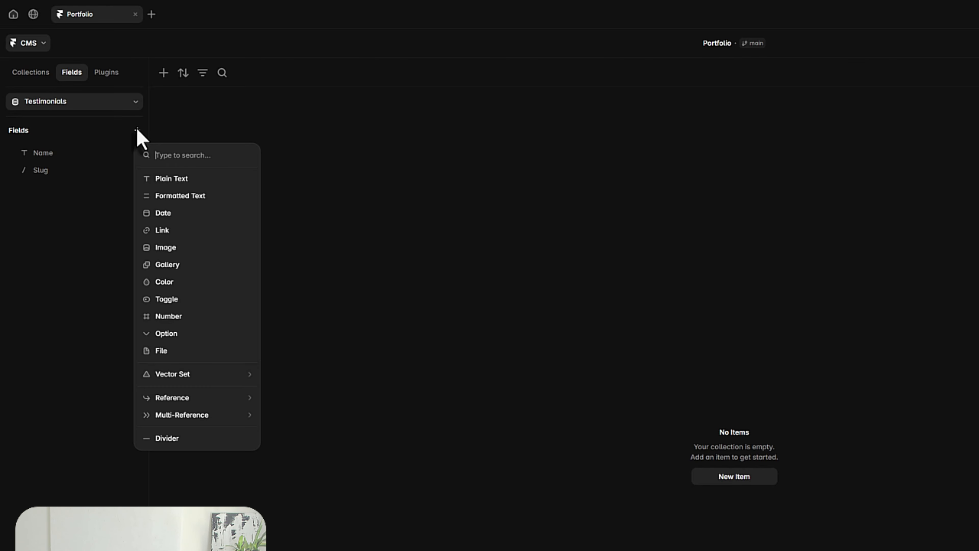
click(182, 247)
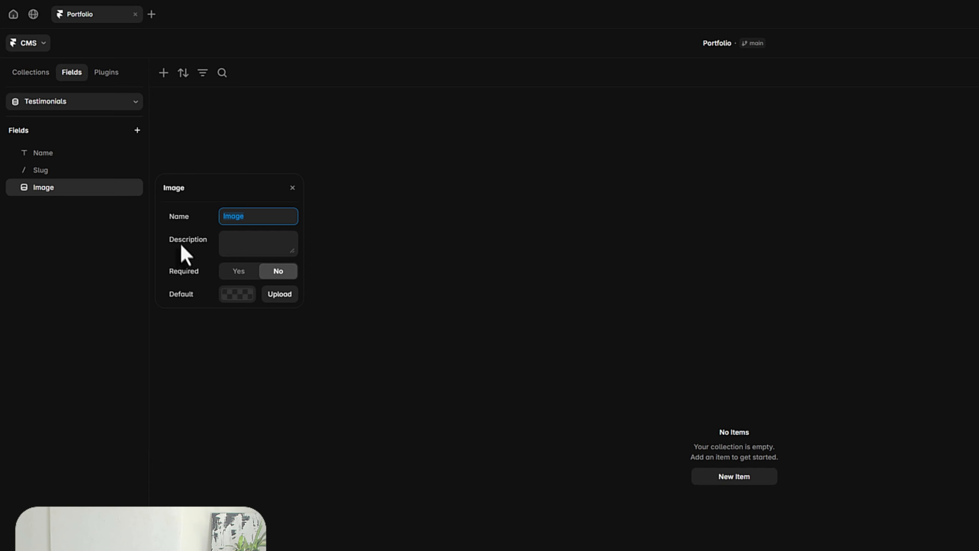
click(87, 255)
Add a plain text field named Content to the Testimonials collection and enable its Text Area option
click(137, 130)
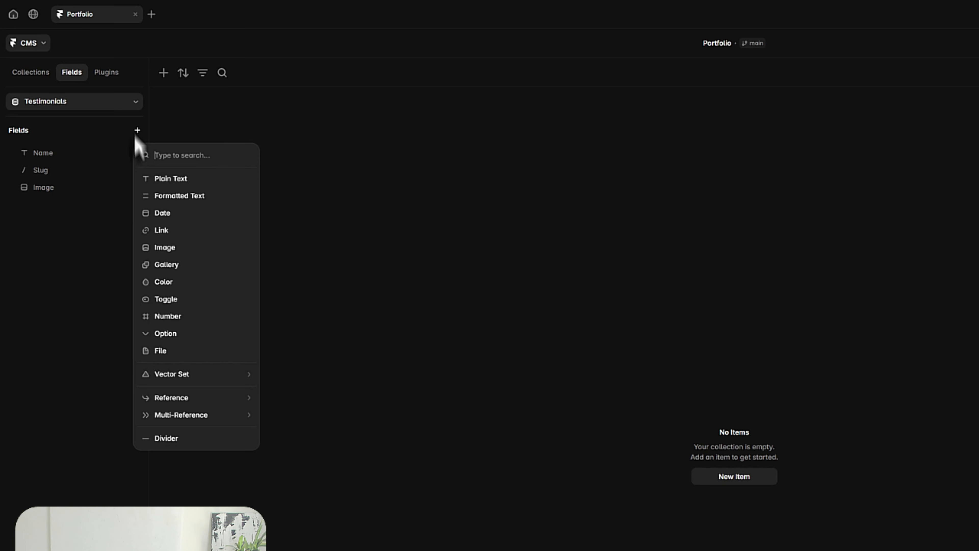
click(170, 181)
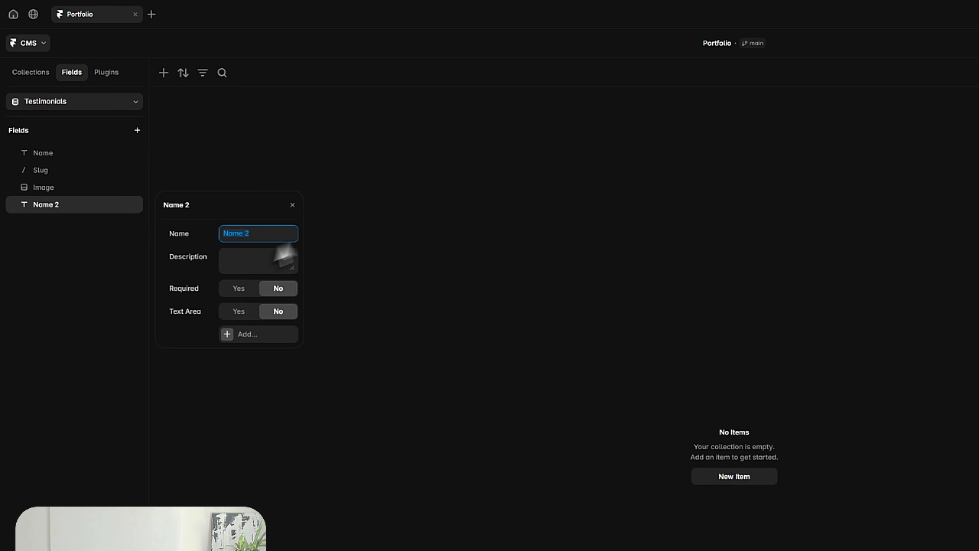
text(Content)
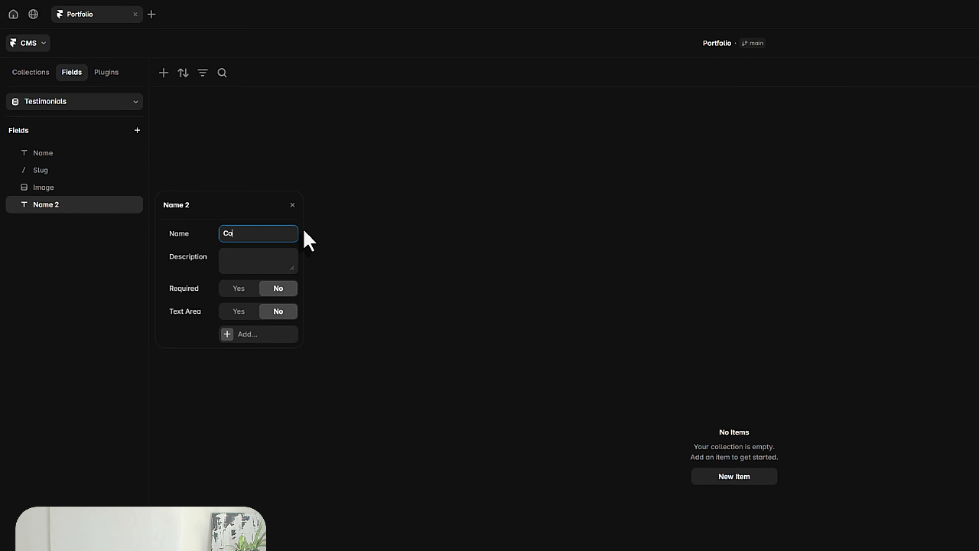
click(246, 318)
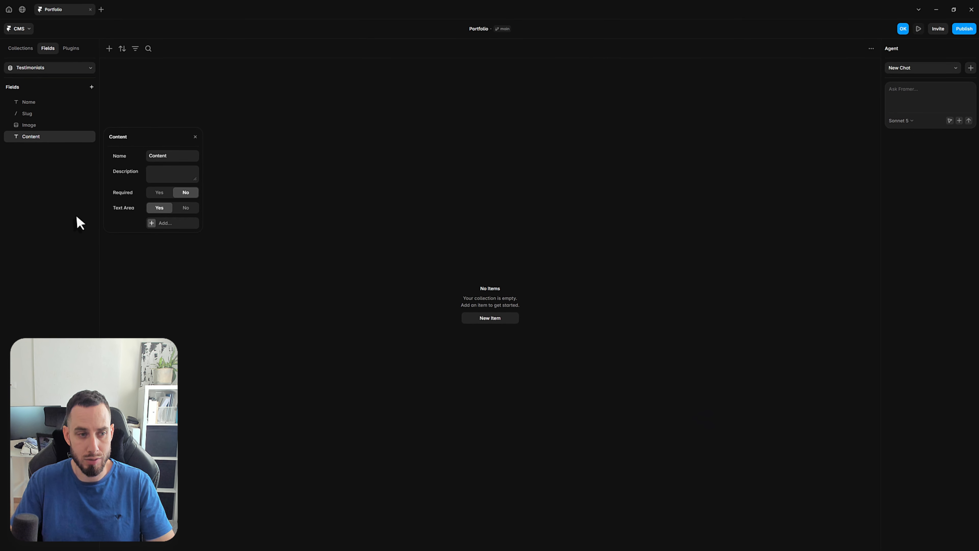
click(205, 314)
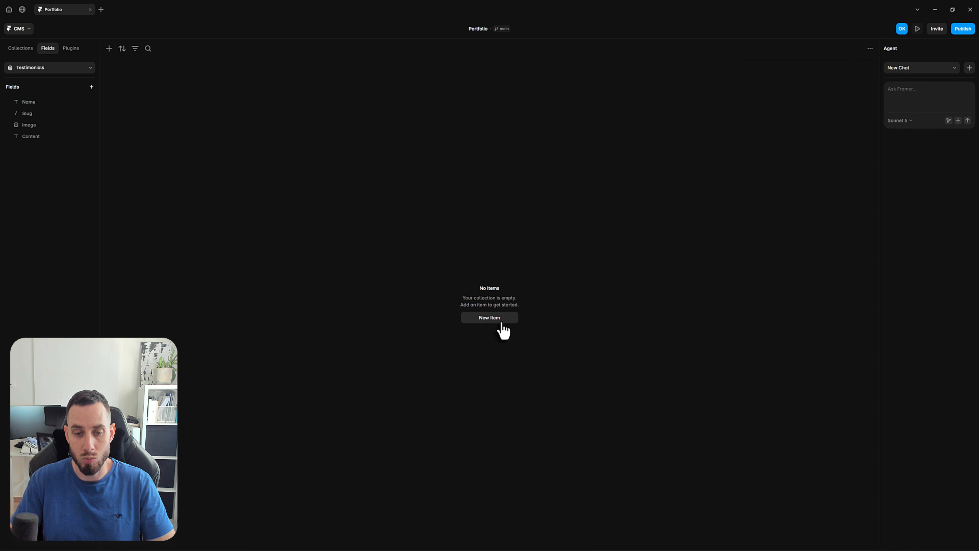
Create a new Testimonials item with the client's full name and a one-line placeholder testimonial as its content
click(110, 54)
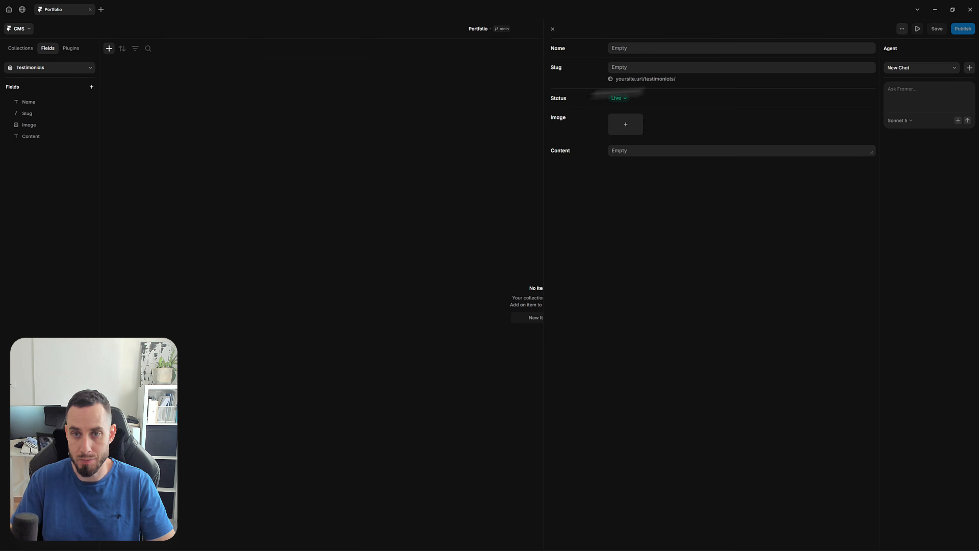
click(642, 49)
text(John)
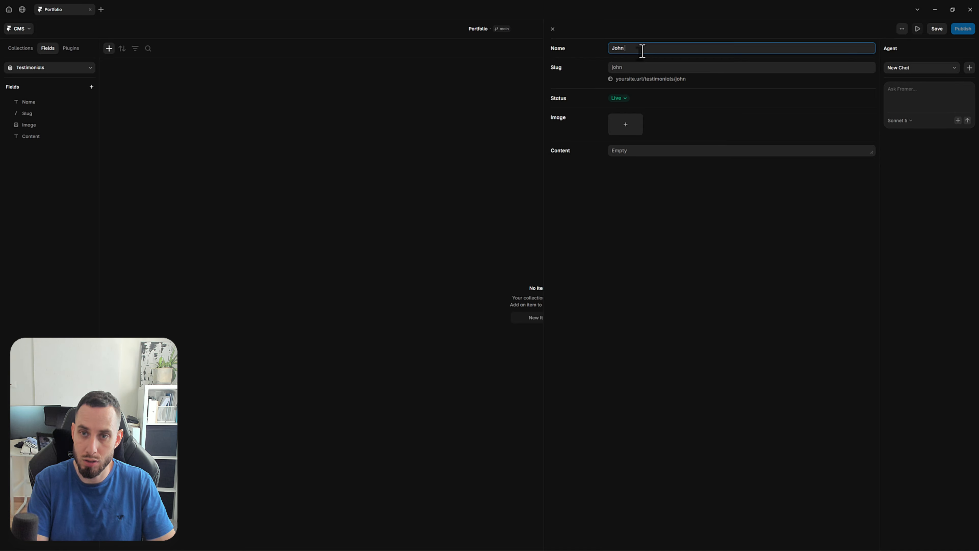
text(ch)
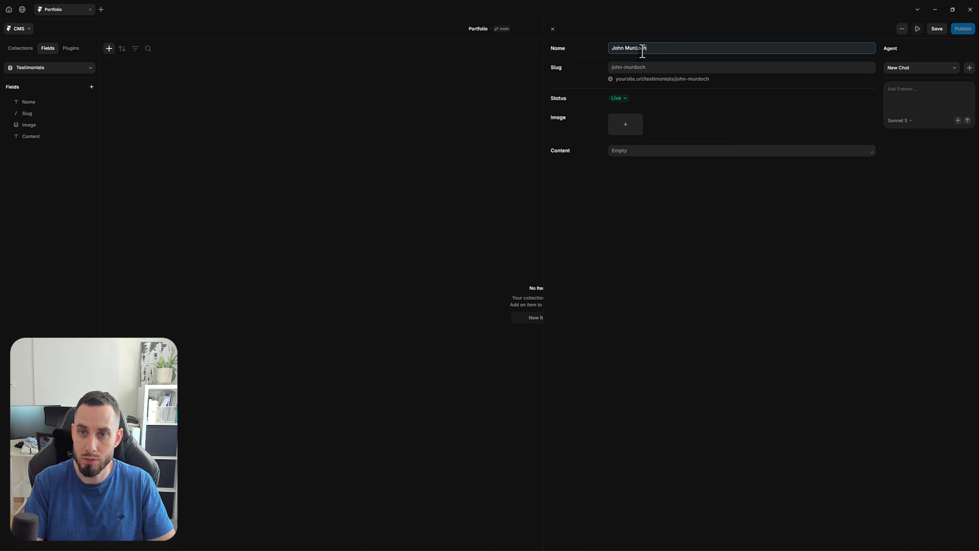
click(638, 153)
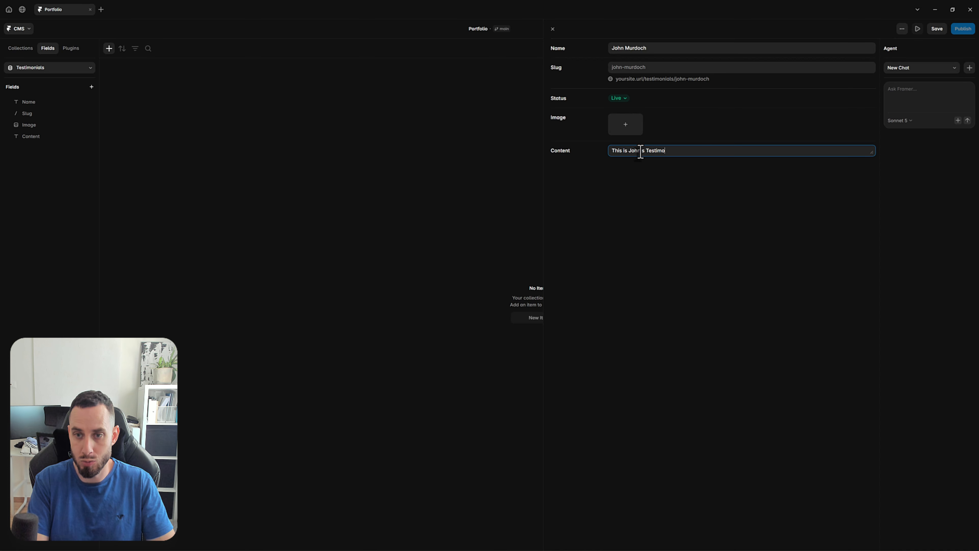
Search Unsplash for "gradient background portrait male" and set the item's image to the red- and cyan-lit portrait, saving the item
click(624, 129)
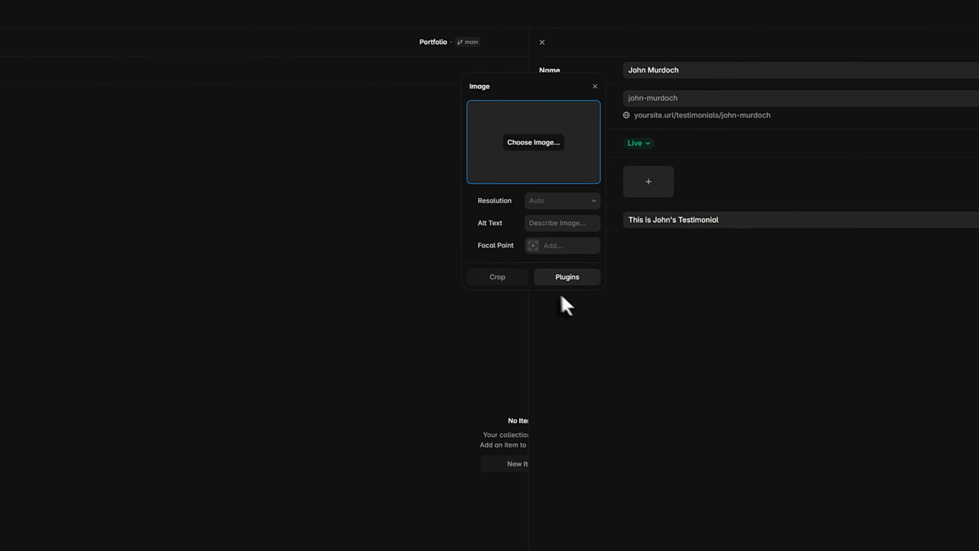
click(567, 275)
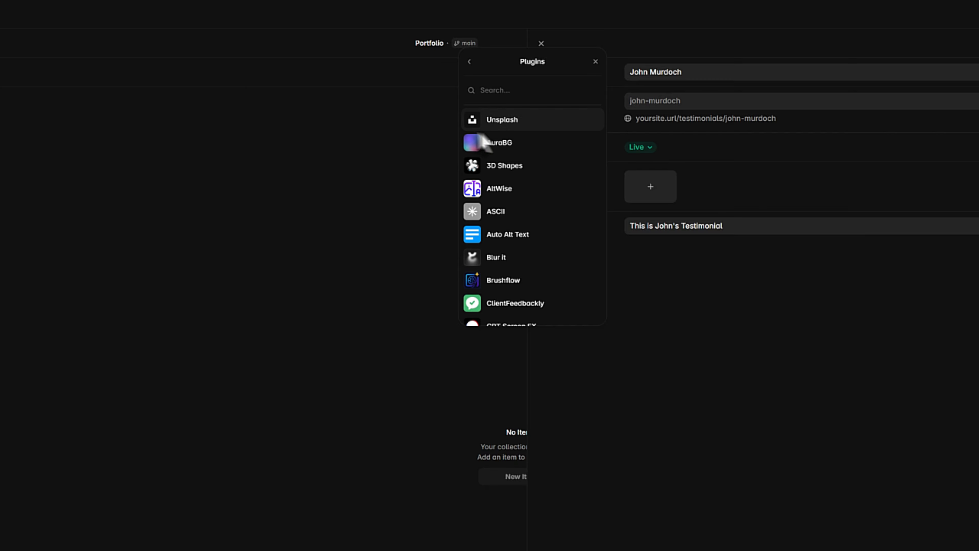
click(499, 123)
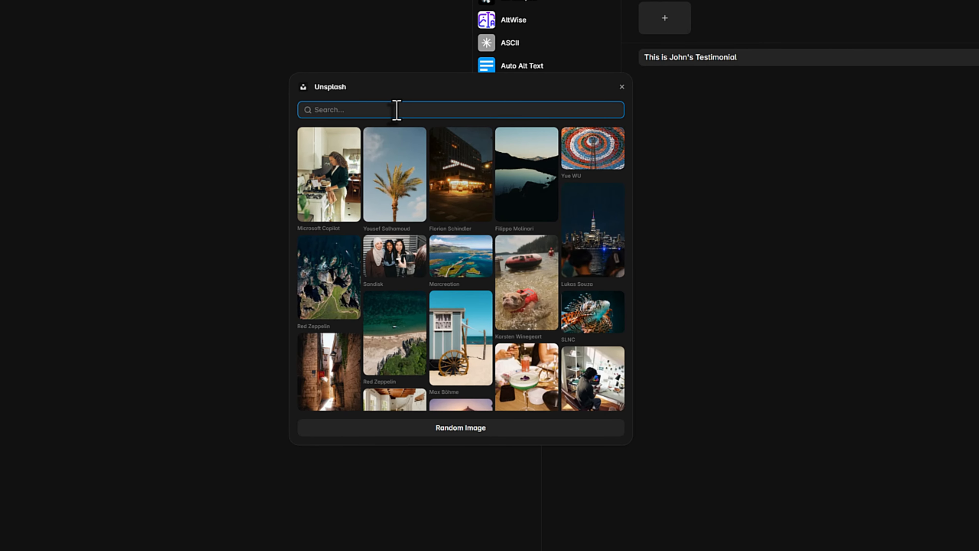
text(gradient )
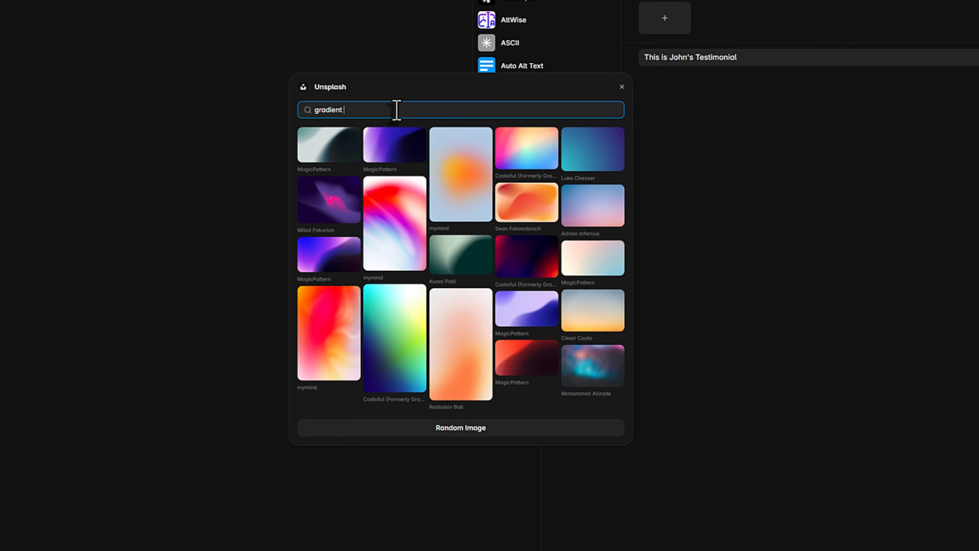
text(background por)
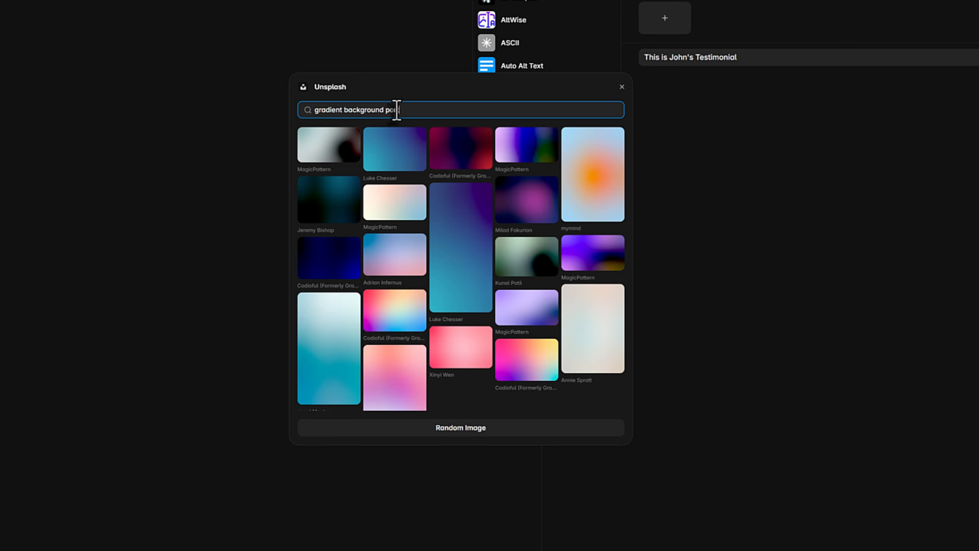
text(trait male)
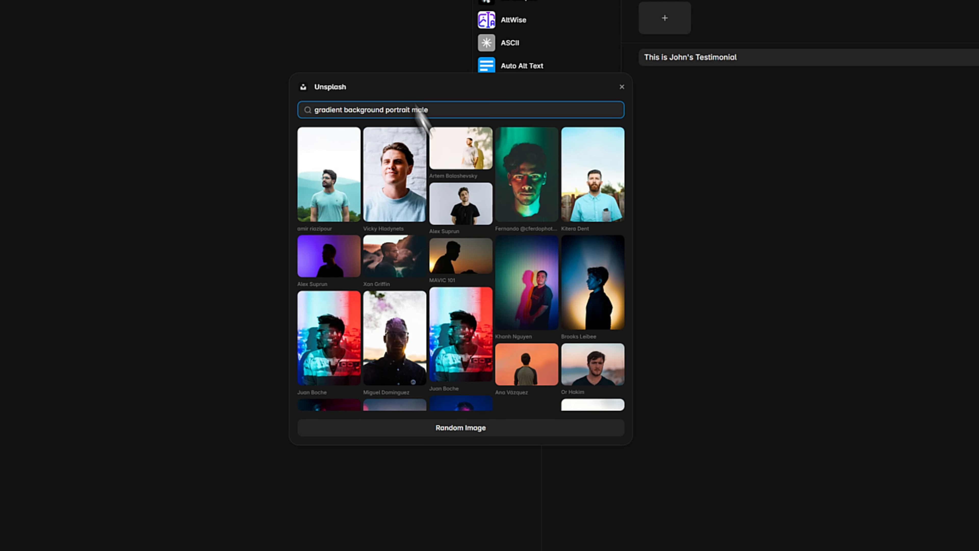
scroll(448, 164, down, 1)
scroll(452, 163, down, 7)
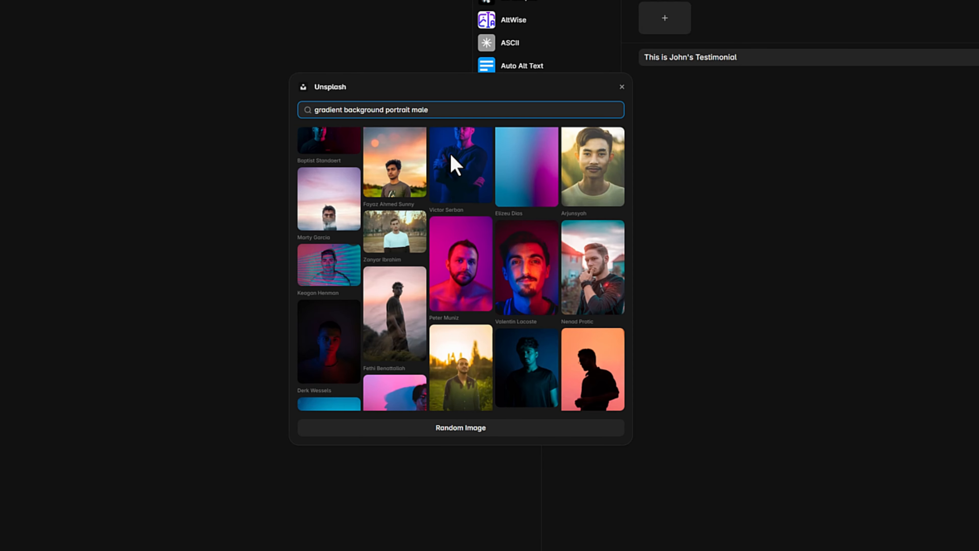
scroll(452, 164, down, 4)
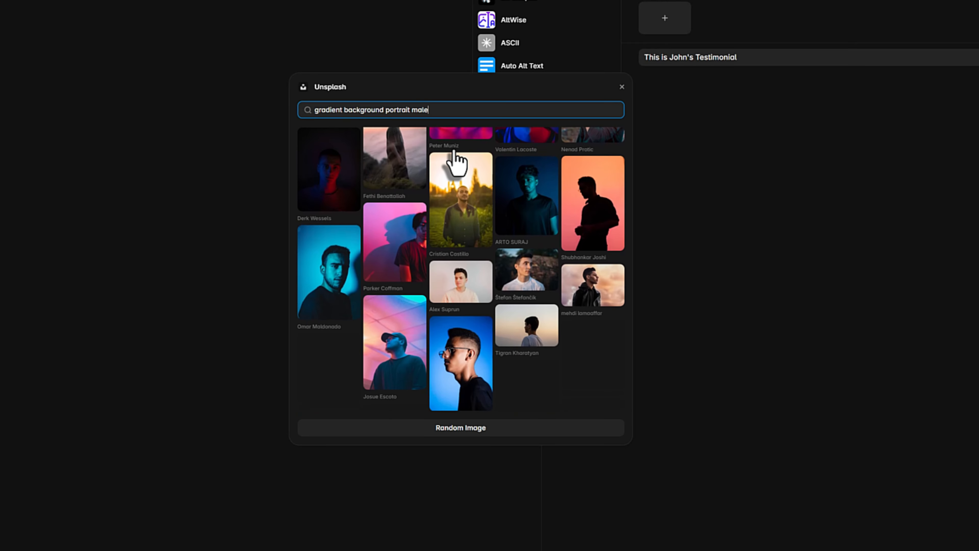
scroll(455, 161, down, 3)
scroll(454, 152, down, 4)
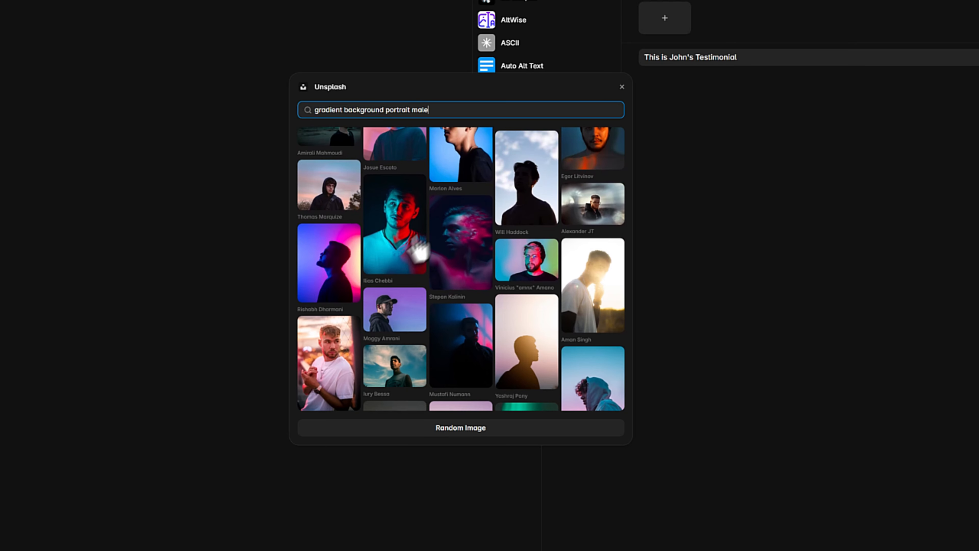
click(403, 239)
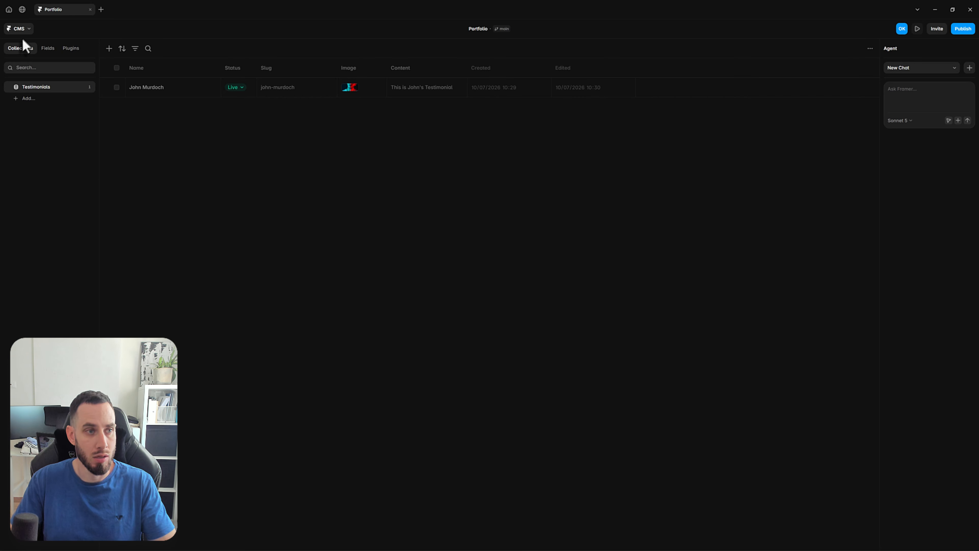
Return from the CMS to the page canvas at the empty area below the Testimonials heading
click(22, 29)
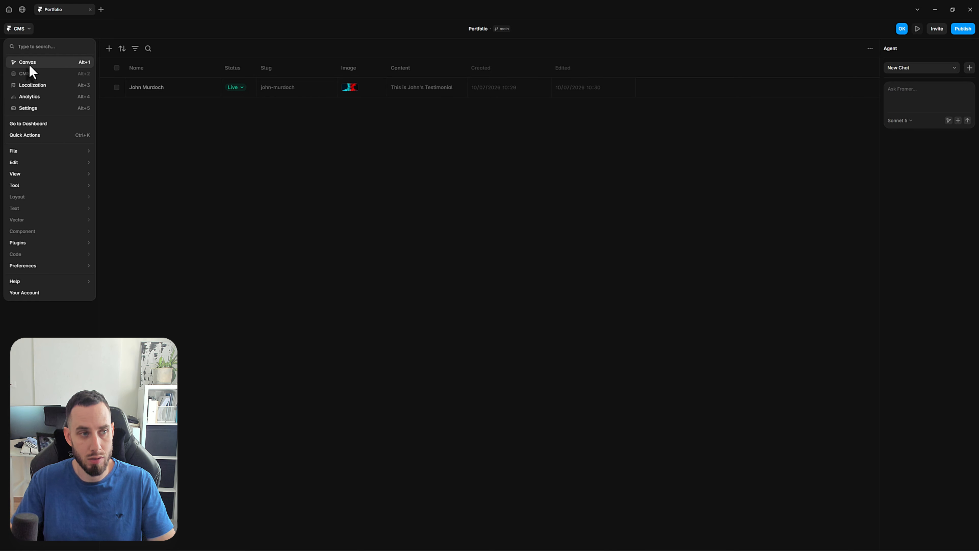
click(28, 63)
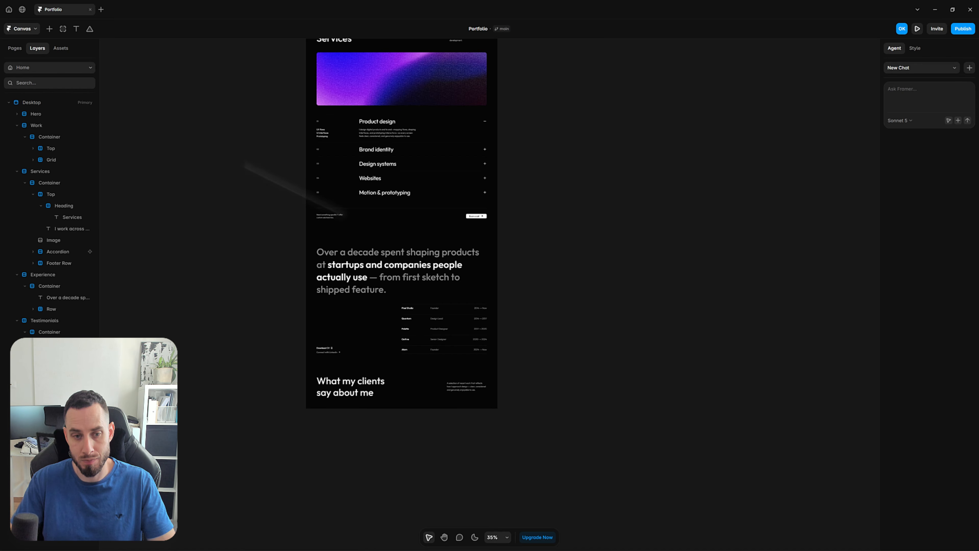
drag(542, 442, 545, 275)
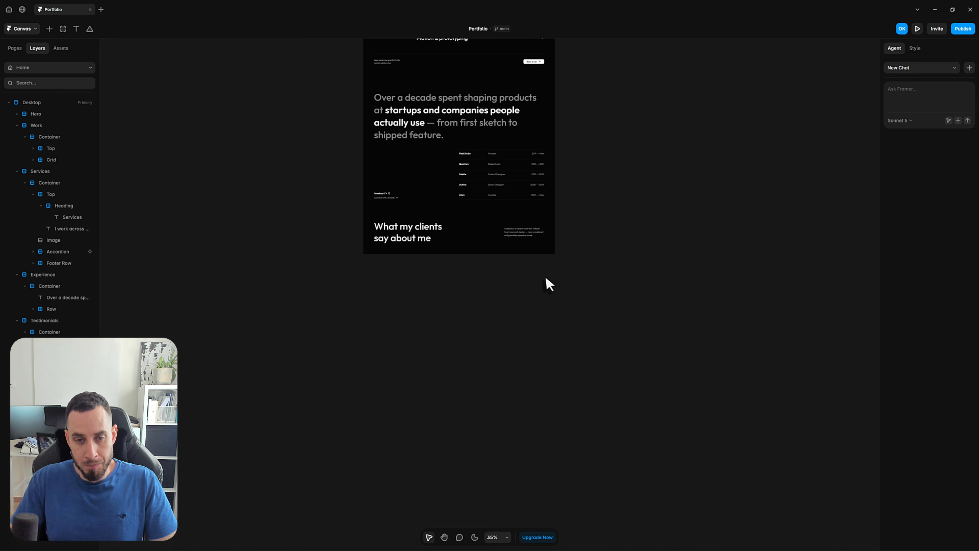
Draw a frame about 518 × 624 px below the "What my clients say about me" heading and cut it
scroll(544, 275, up, 3)
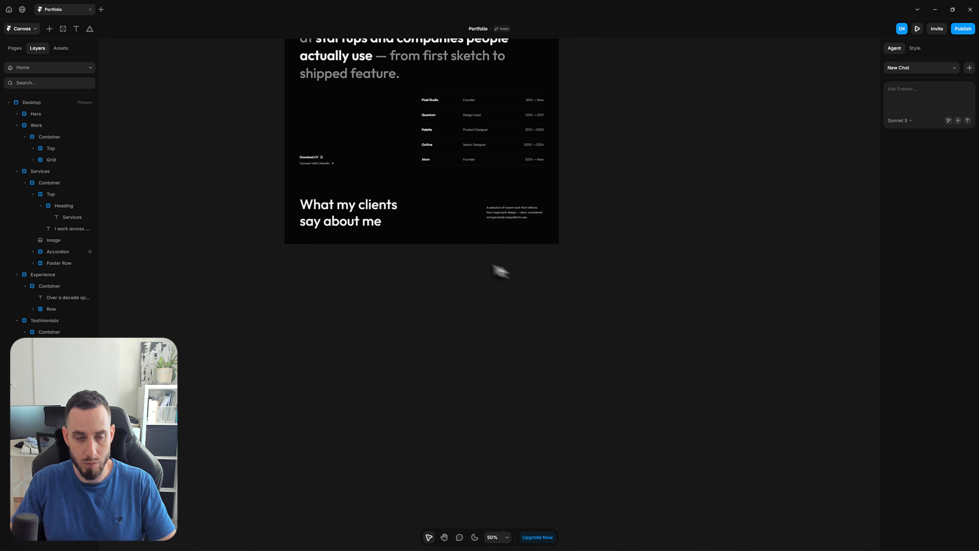
scroll(398, 245, up, 2)
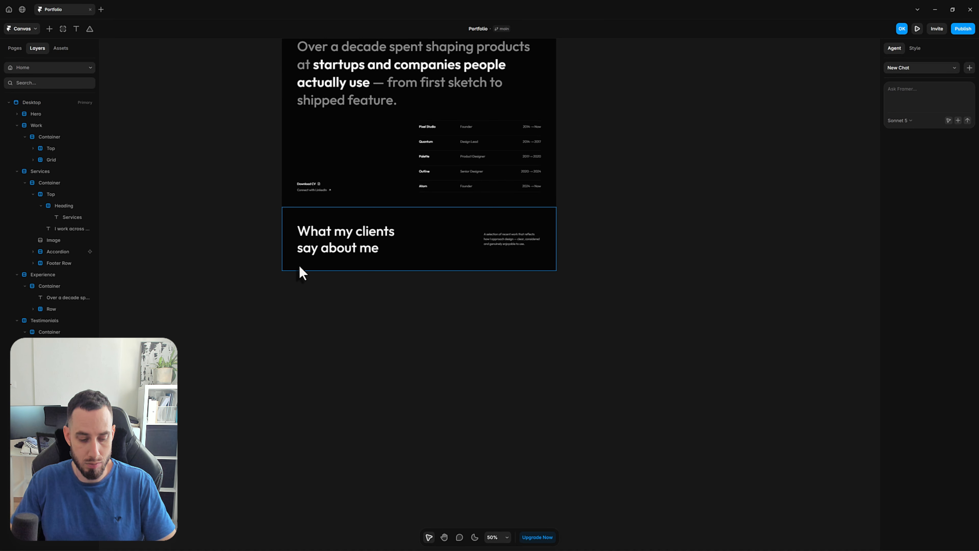
key(f)
drag(297, 262, 396, 381)
key(ctrl+z)
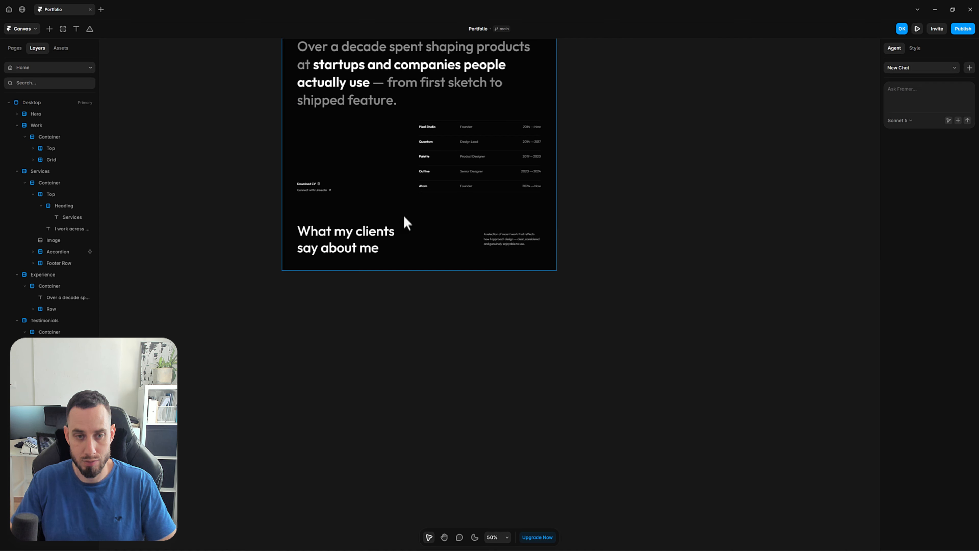
Paste the cut frame into the Container of the Testimonials section
scroll(405, 221, down, 2)
scroll(401, 154, down, 2)
scroll(405, 150, up, 10)
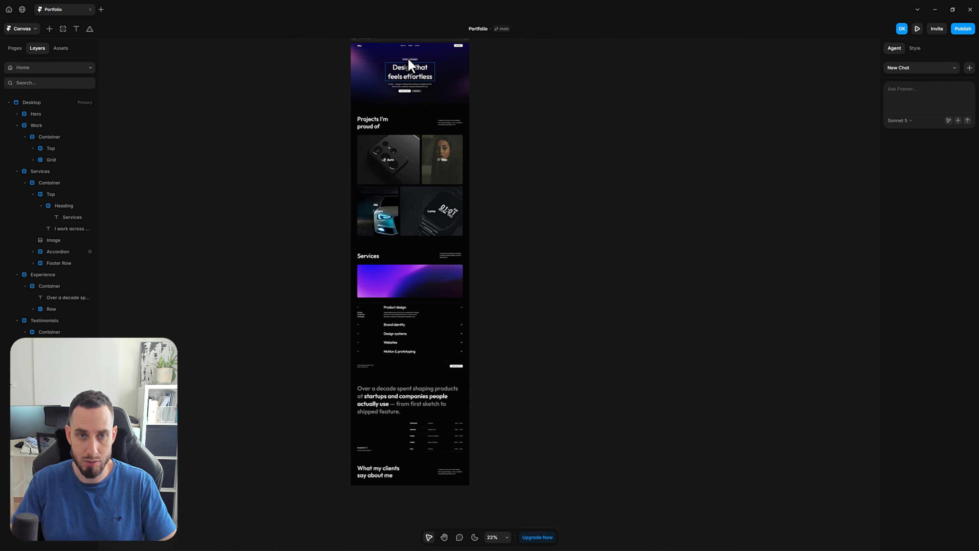
scroll(410, 144, down, 2)
click(56, 356)
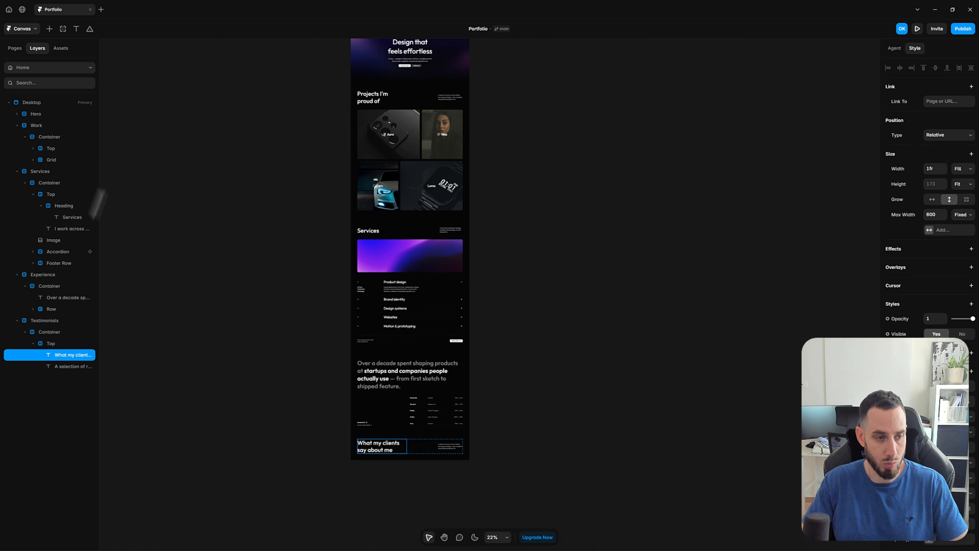
click(58, 332)
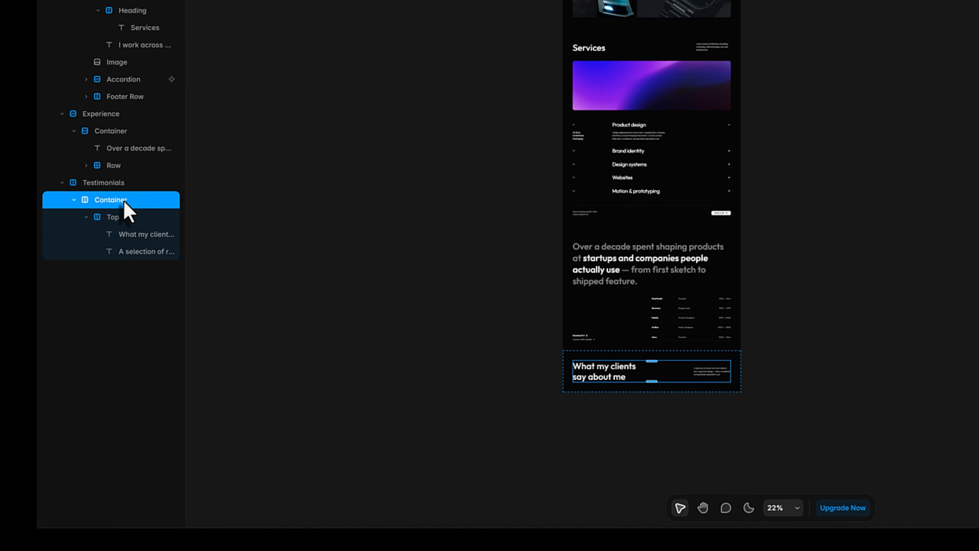
key(ctrl+v)
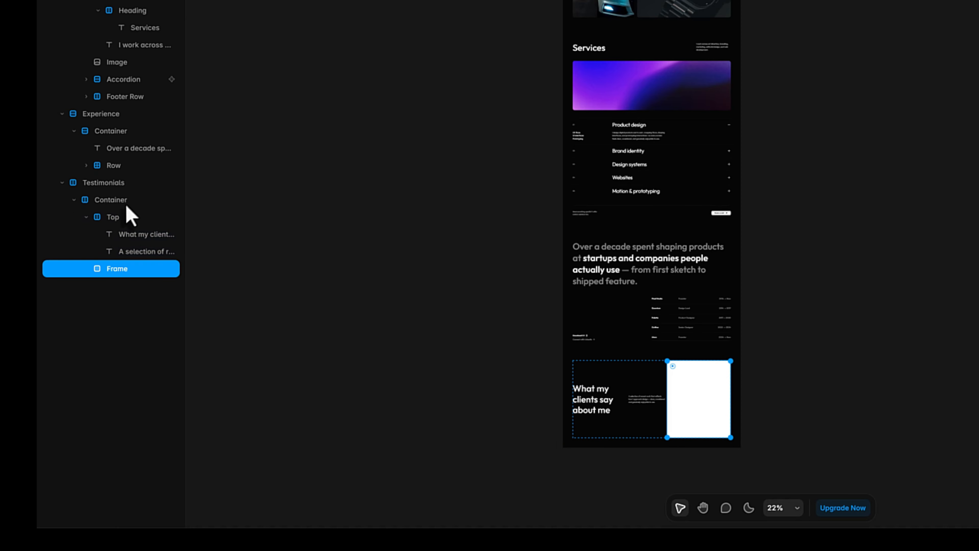
Wrap the white frame inside the Testimonials Container in its own stack
click(886, 422)
drag(758, 292, 797, 146)
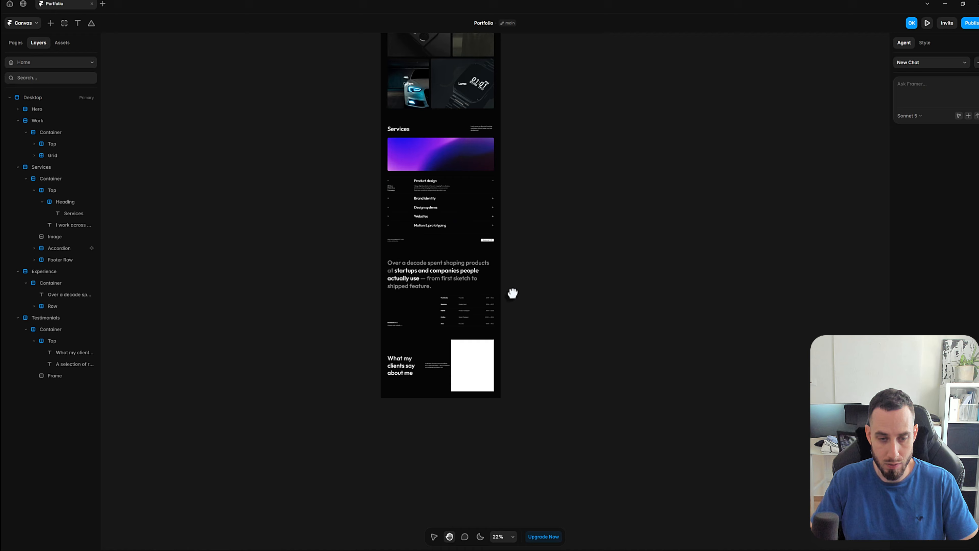
drag(513, 293, 505, 215)
scroll(442, 296, up, 3)
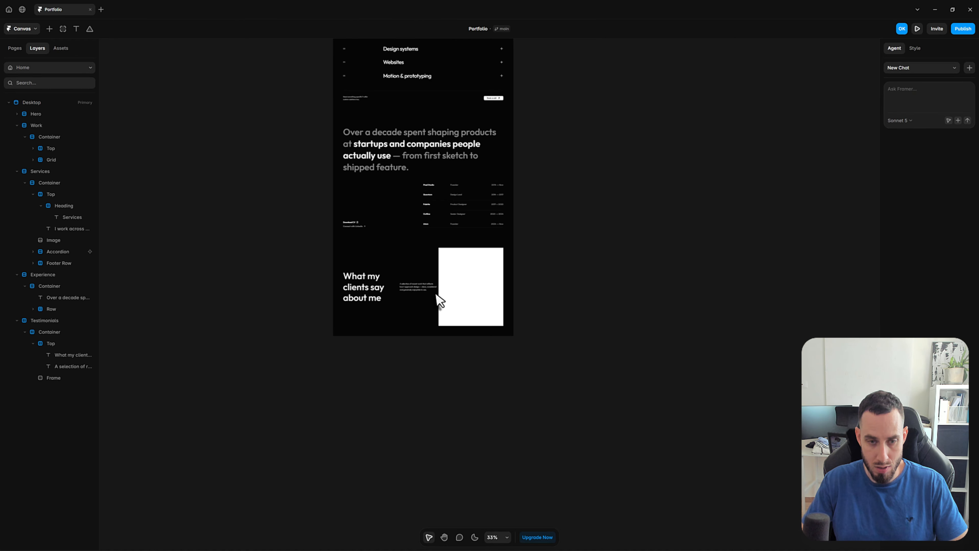
click(473, 243)
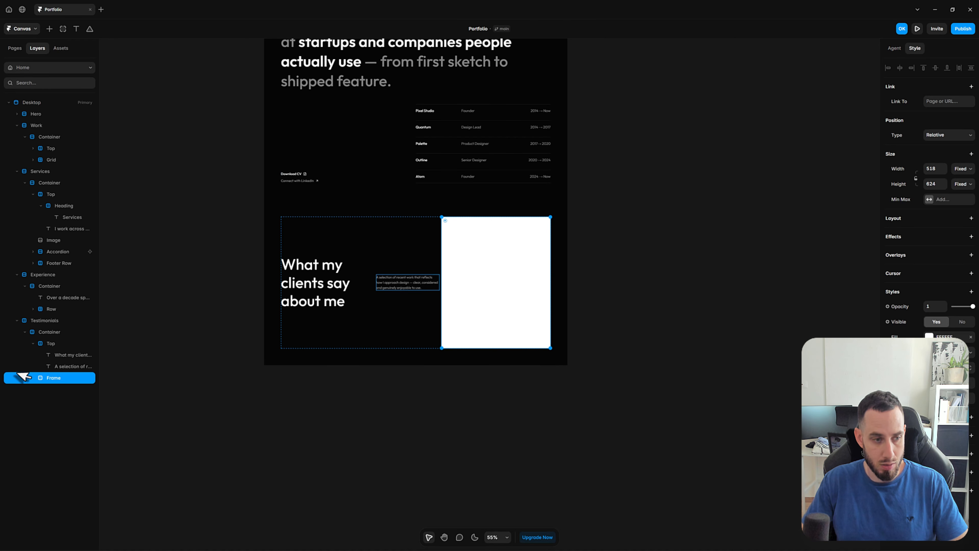
click(33, 343)
click(54, 333)
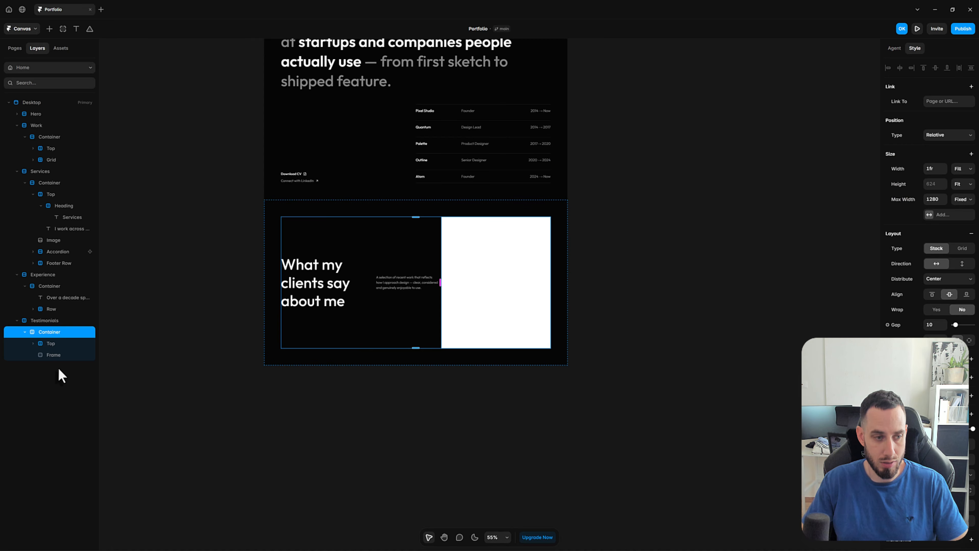
click(61, 359)
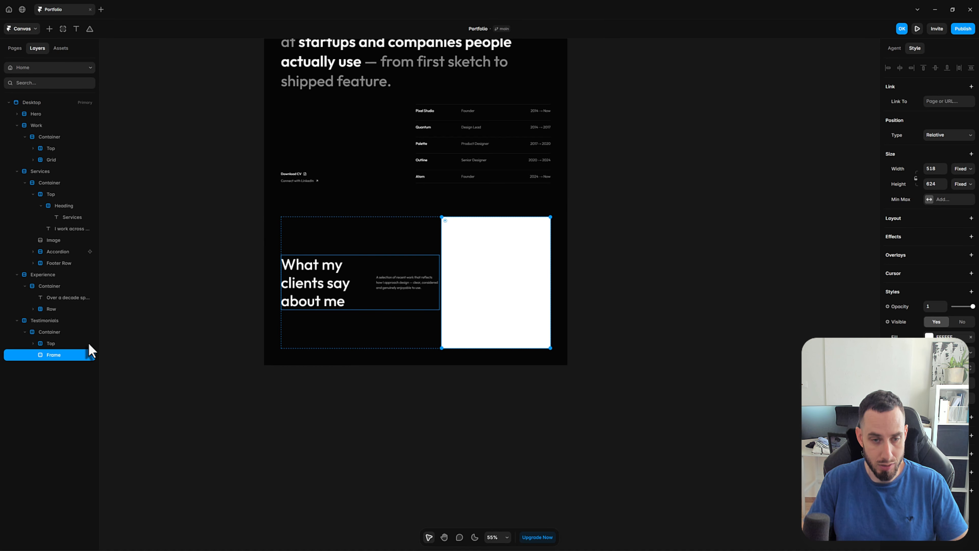
key(shift+a)
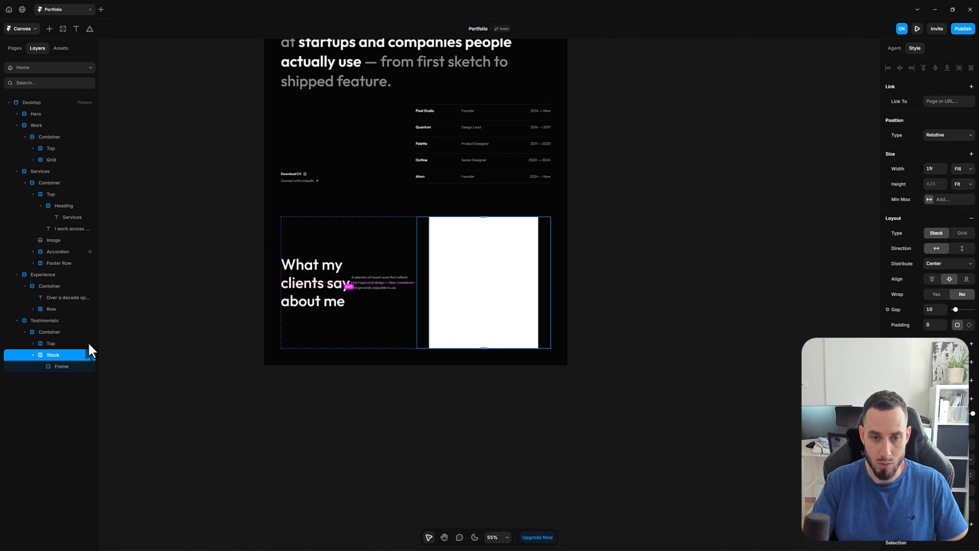
Rename the new stack around the white frame as Testimonials
double_click(54, 355)
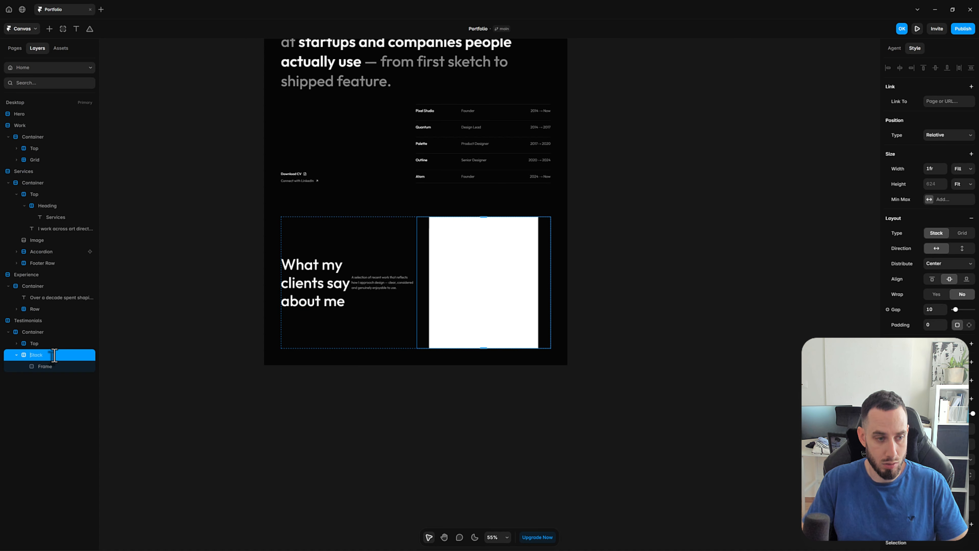
text(Testimonia)
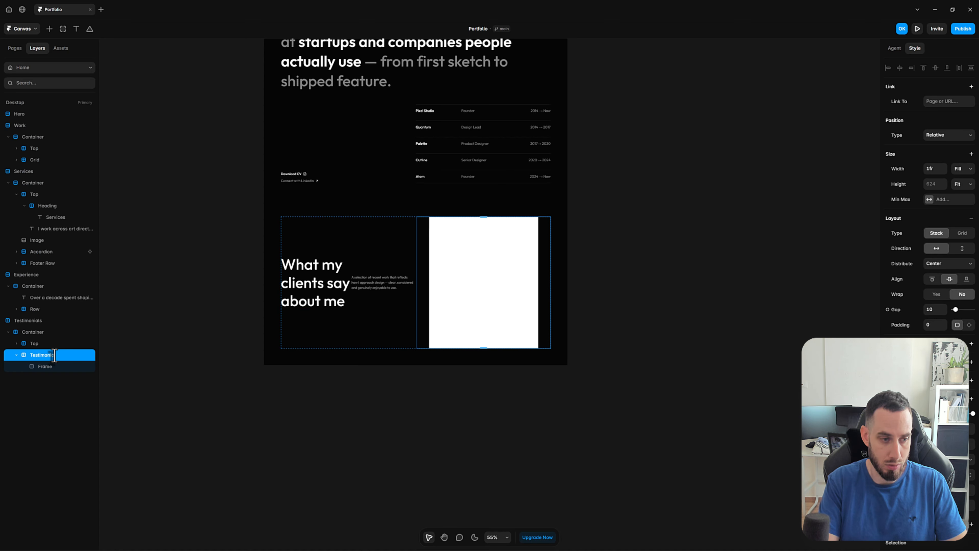
text(ls)
click(357, 412)
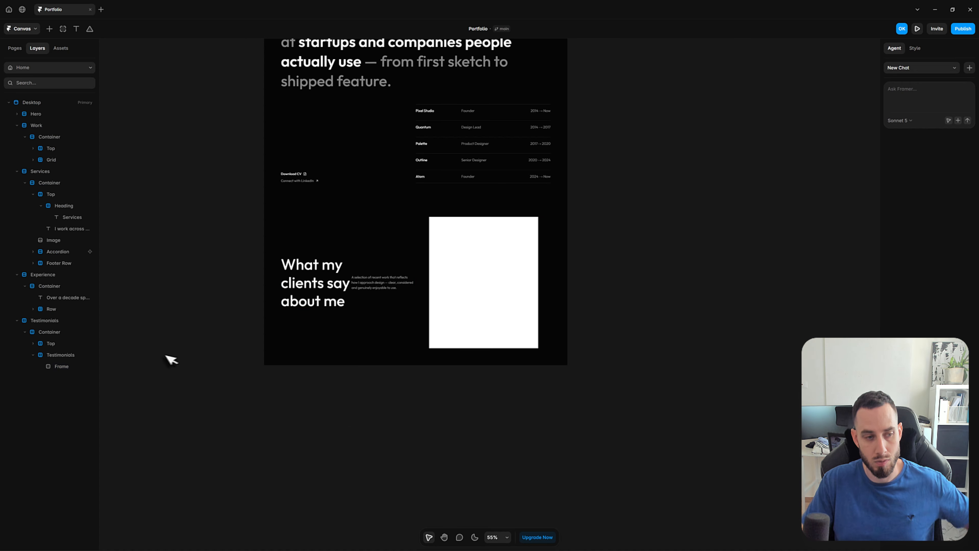
Set the Testimonials section's Container to a vertical stack direction so the cards sit below the heading
click(66, 343)
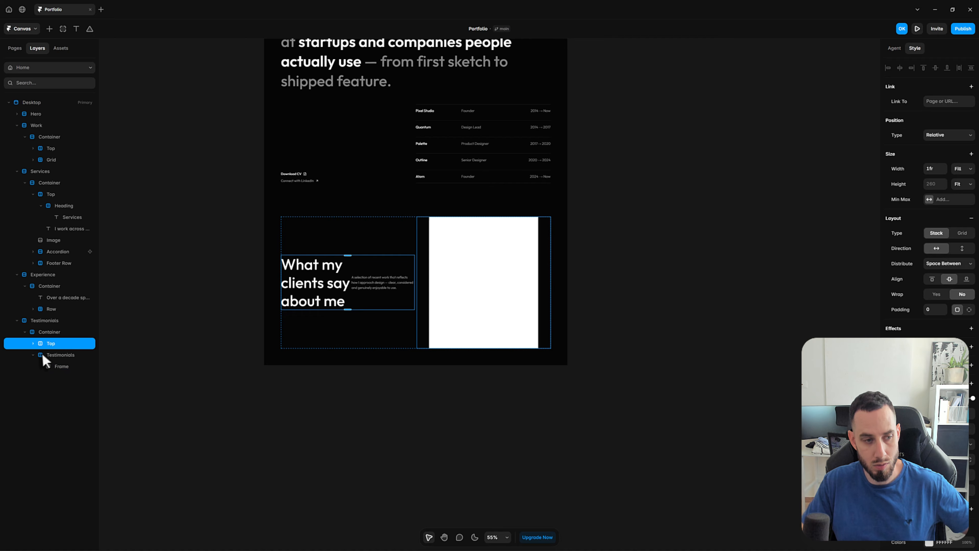
click(58, 332)
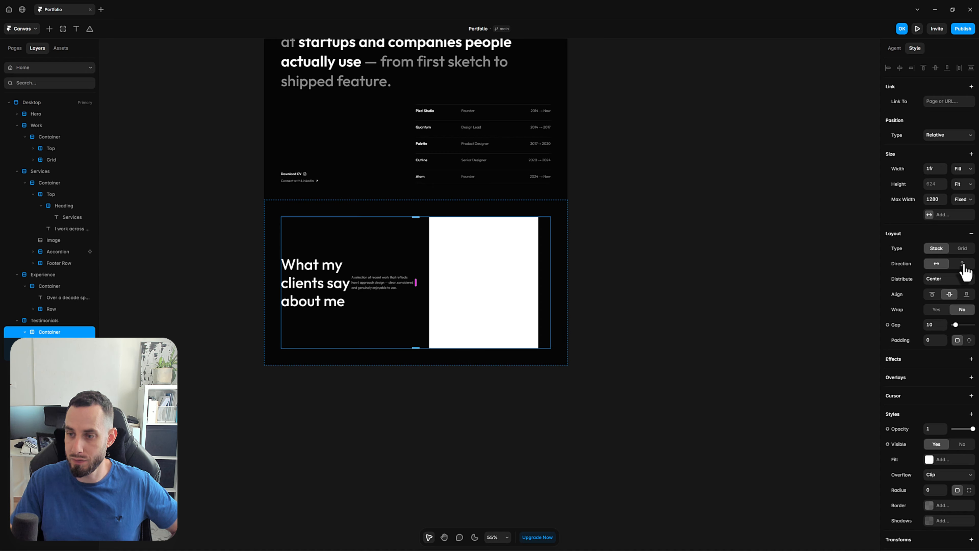
click(962, 264)
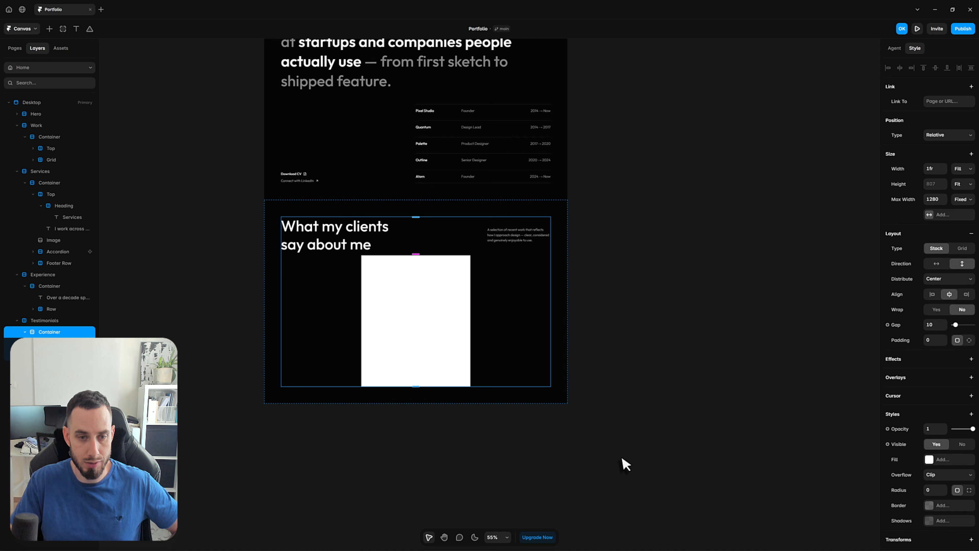
click(571, 469)
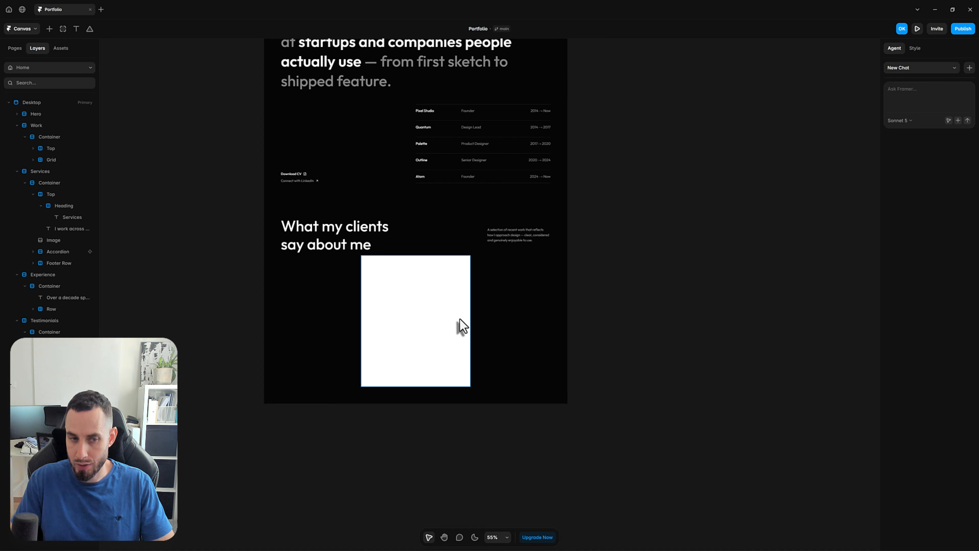
Set the white frame's size to 405 wide and 450 high
click(416, 302)
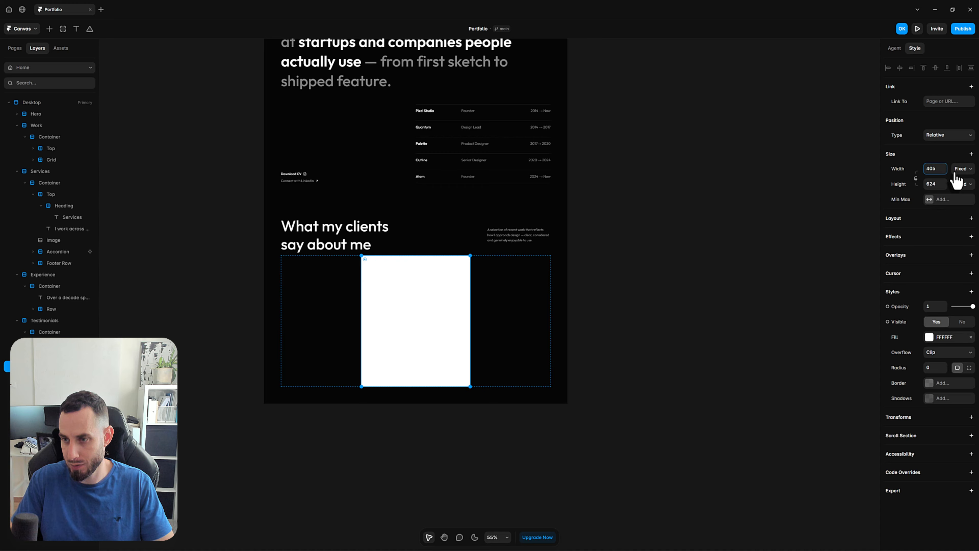
key(Tab)
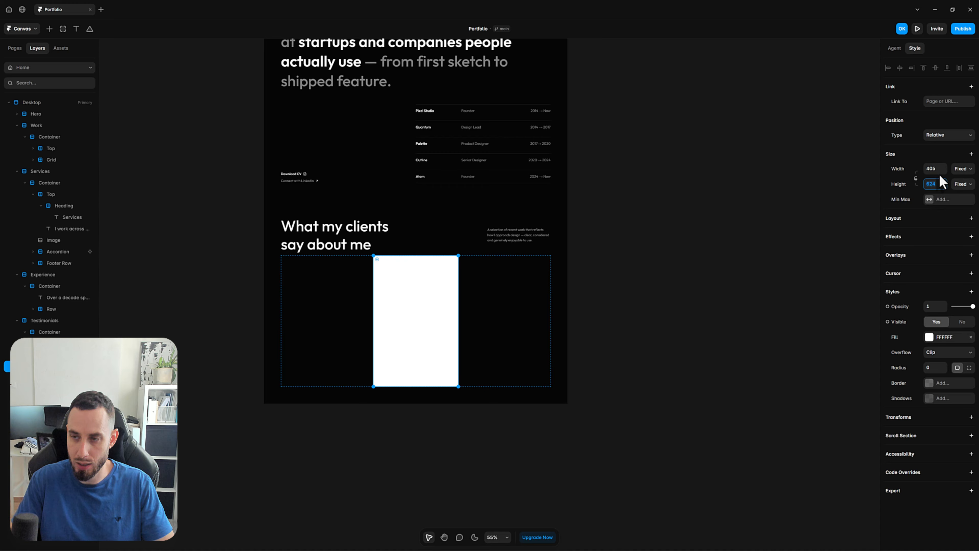
key(Return)
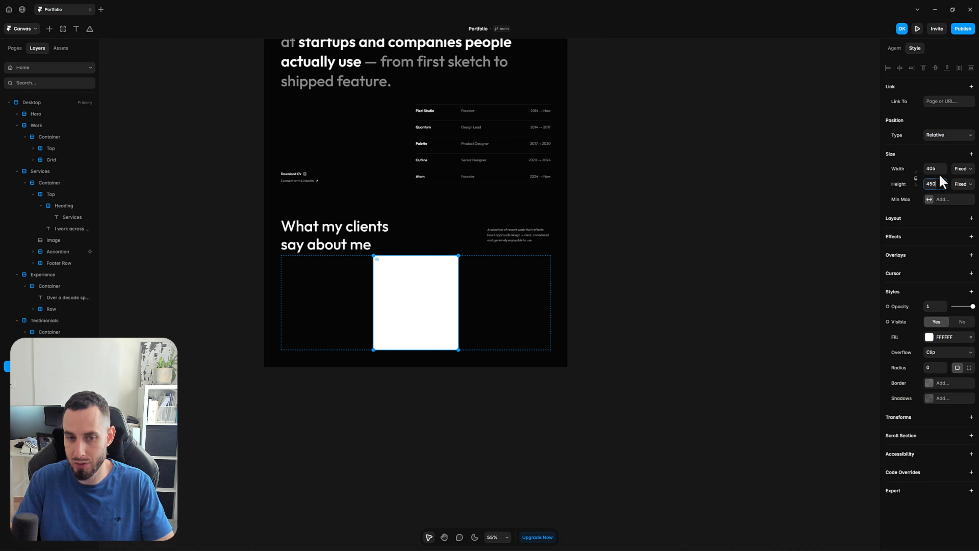
click(599, 399)
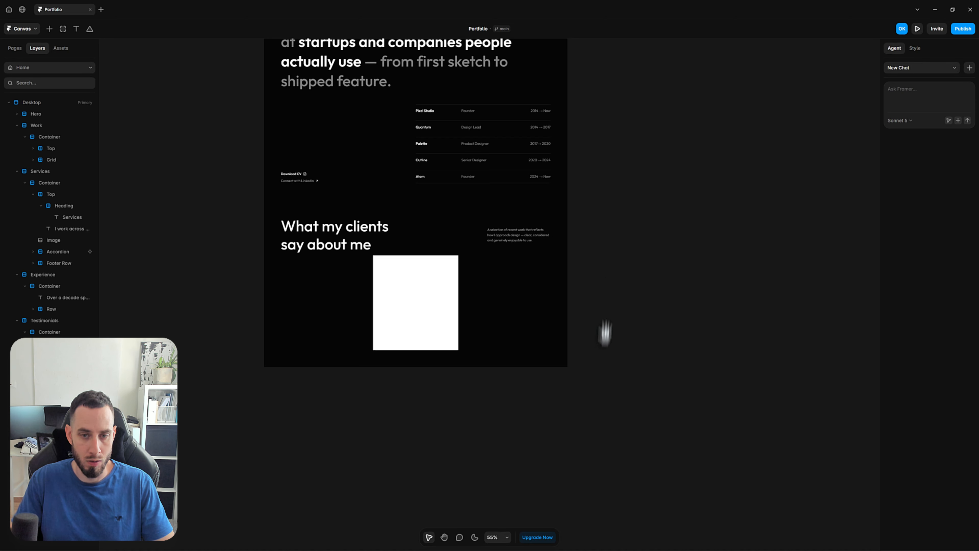
Create a component named Testimonial from the white frame
scroll(570, 315, up, 1)
scroll(570, 314, right, 1)
click(376, 307)
click(669, 306)
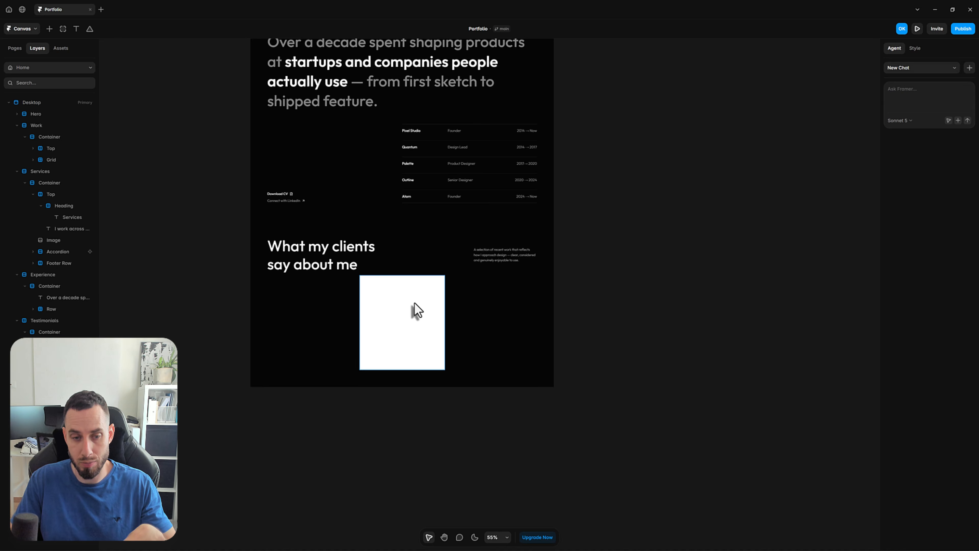
right_click(416, 320)
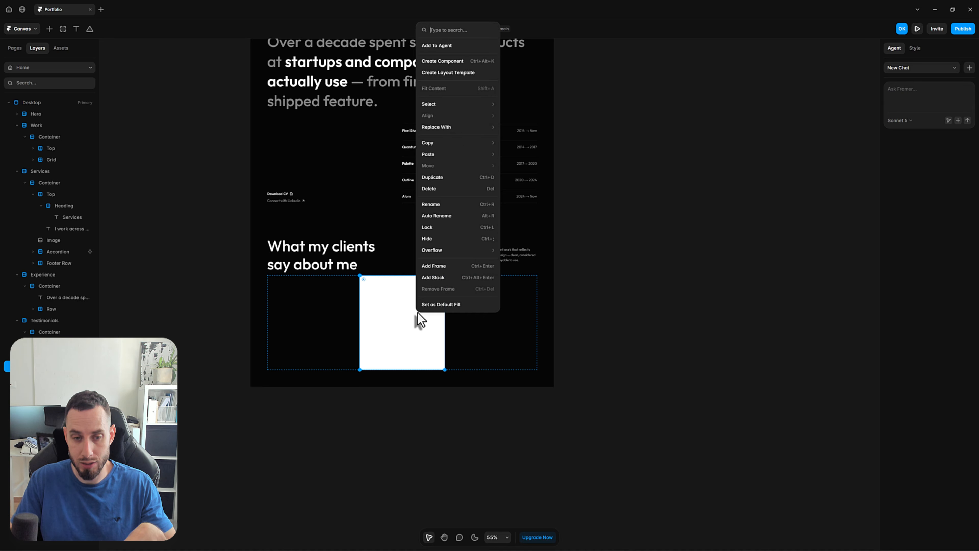
click(464, 65)
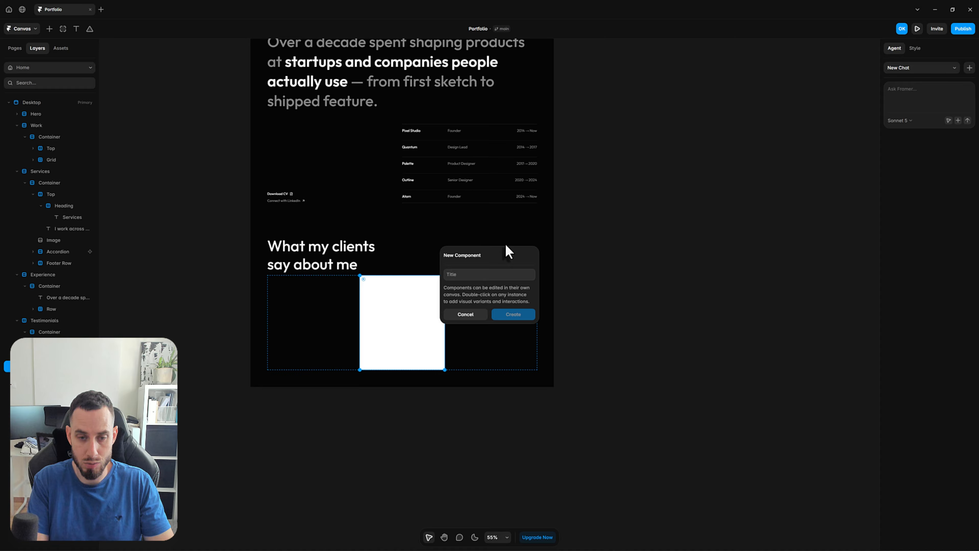
text(Testimonial)
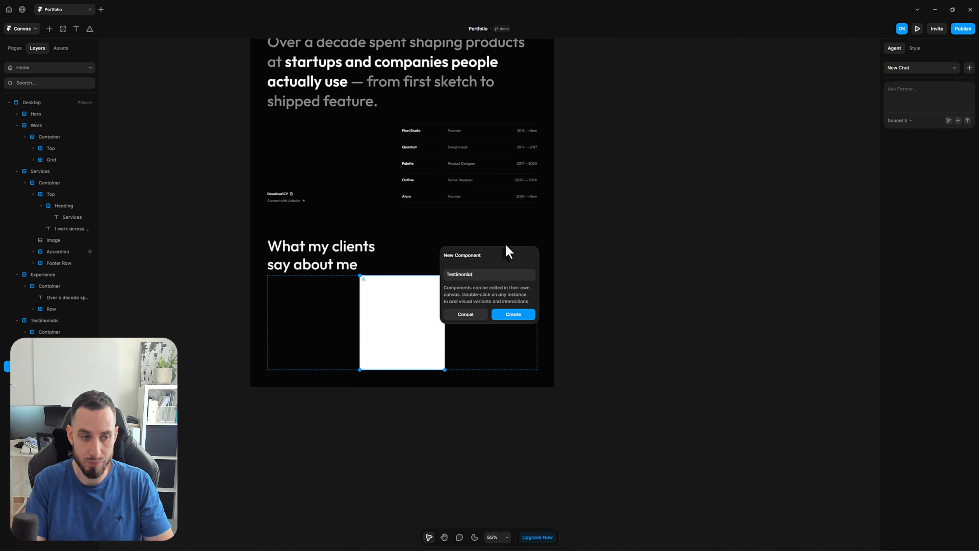
click(520, 316)
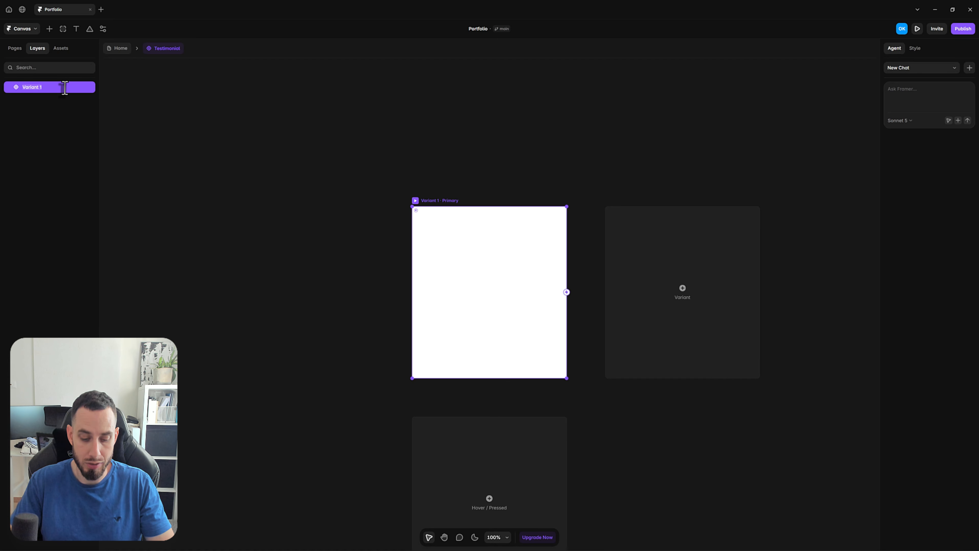
Rename the Testimonial component's primary variant as Closed
text(d)
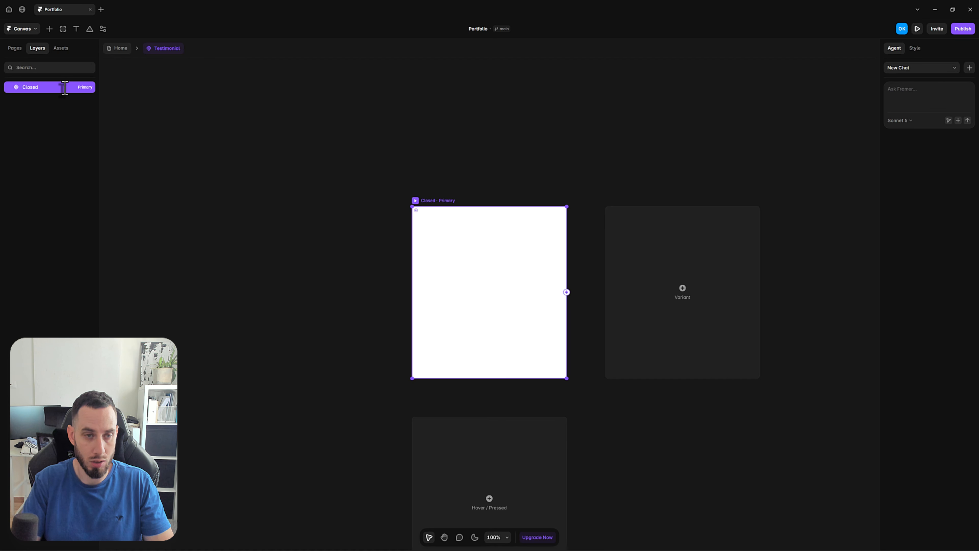
key(Return)
click(544, 157)
Remove the white fill from the Closed variant
click(474, 222)
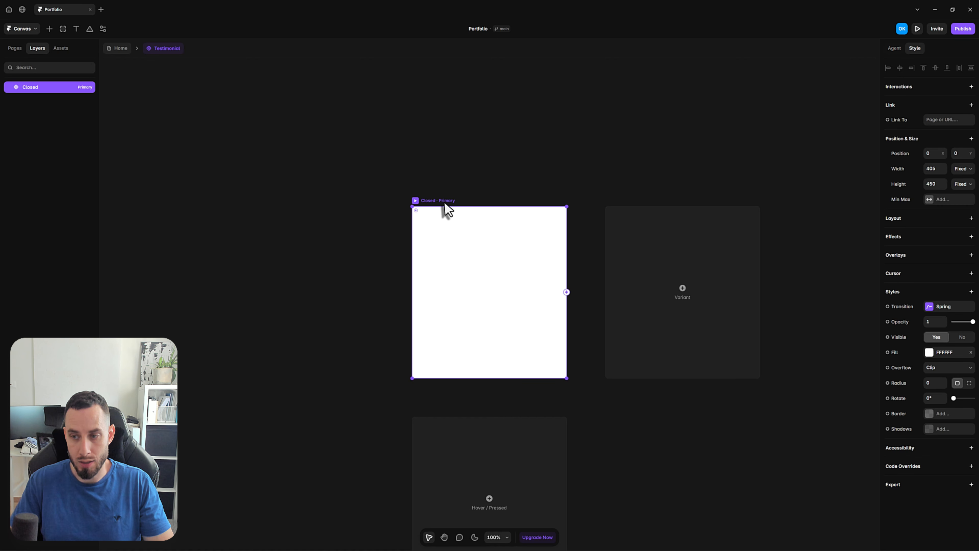
click(971, 353)
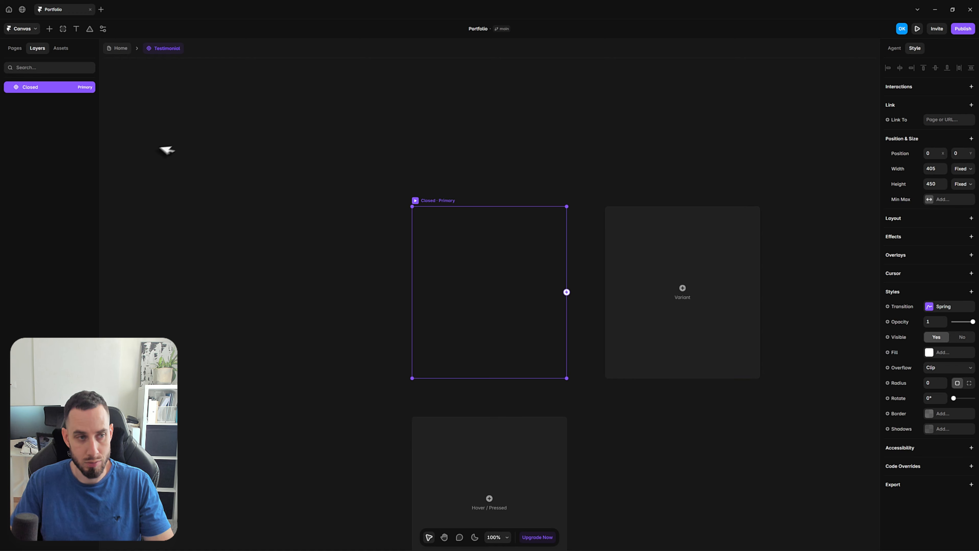
click(152, 155)
Draw a frame about 377 × 416 px inside the Closed variant, leaving a narrow margin around it, and select it
click(442, 207)
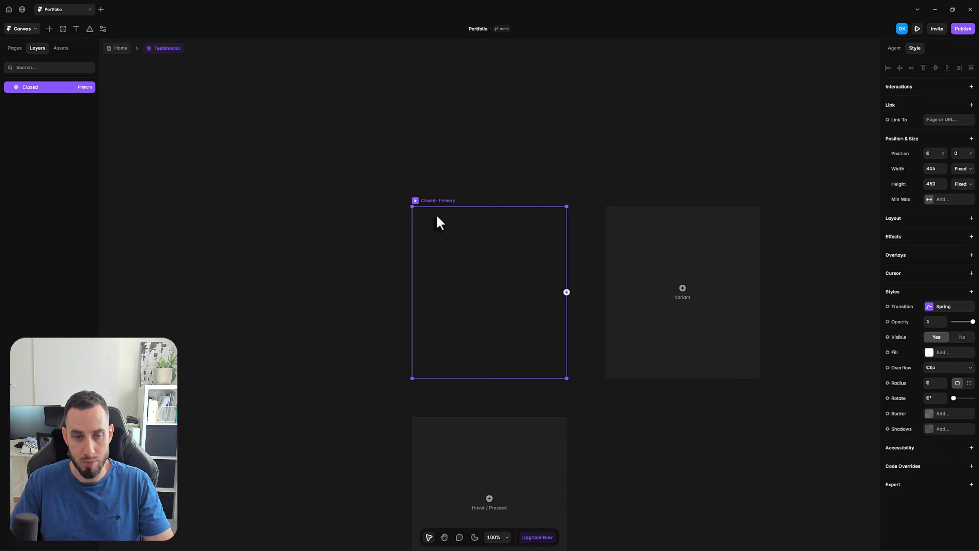
key(f)
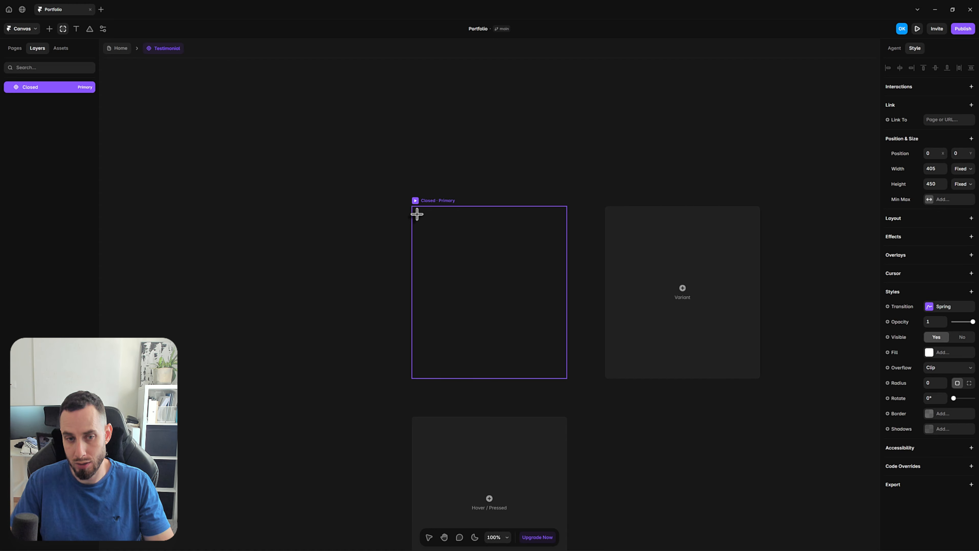
drag(416, 214, 561, 373)
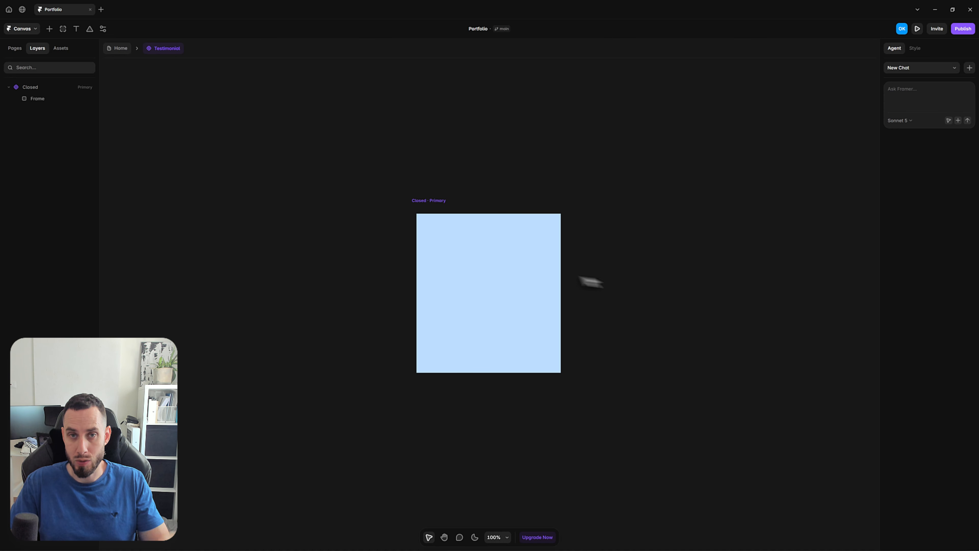
click(507, 276)
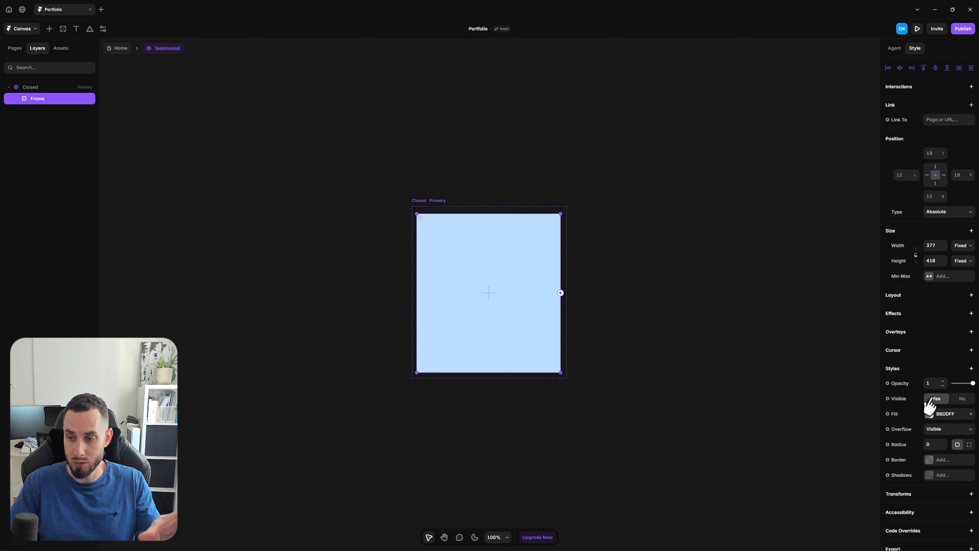
Switch the inner frame's fill to an image and add a vertical stack layout to the Closed variant
click(935, 414)
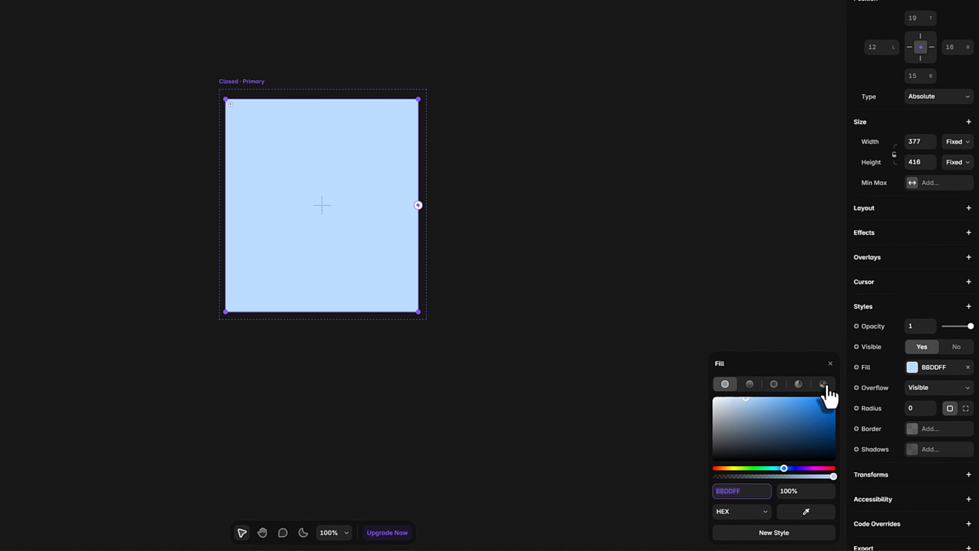
click(805, 368)
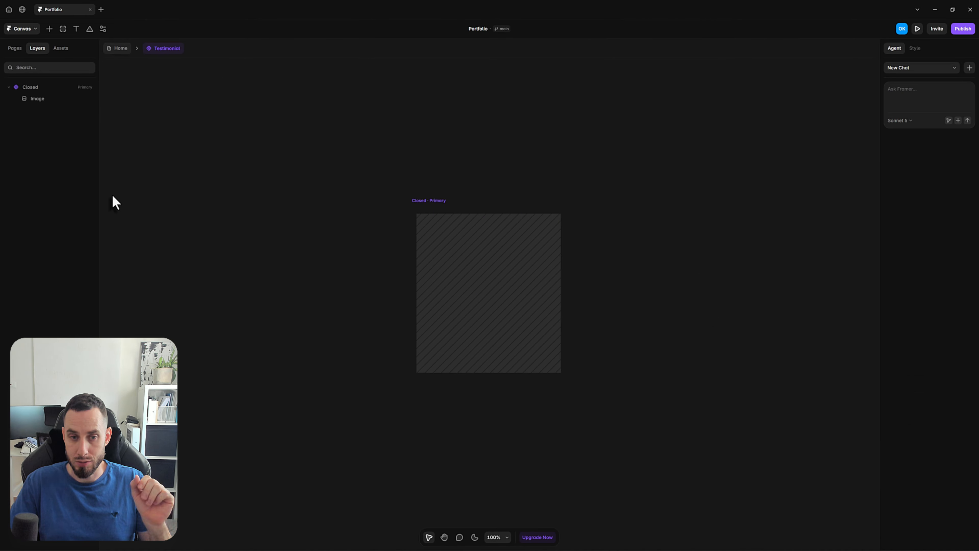
click(34, 88)
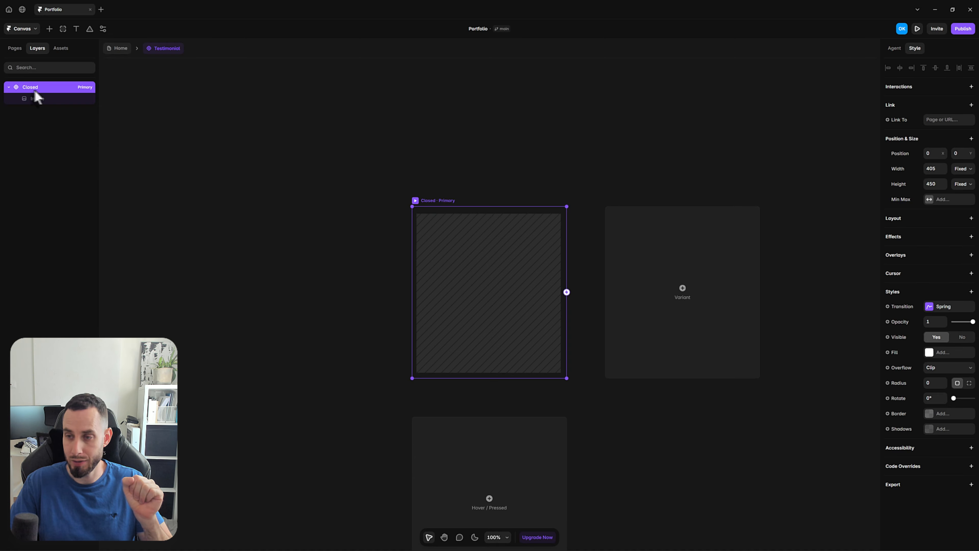
click(971, 219)
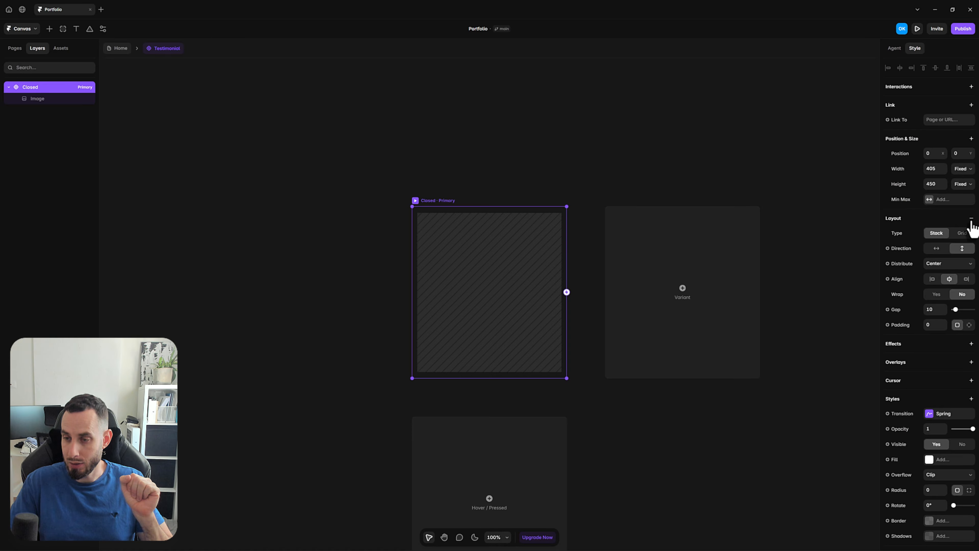
Set the image layer's width and height to 100% of the Closed variant
key(Return)
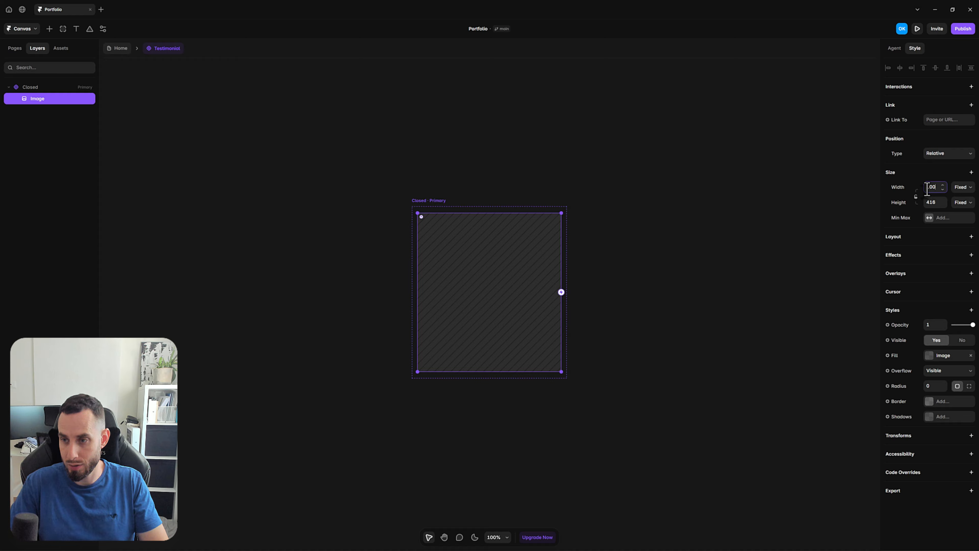
text(%)
key(Return)
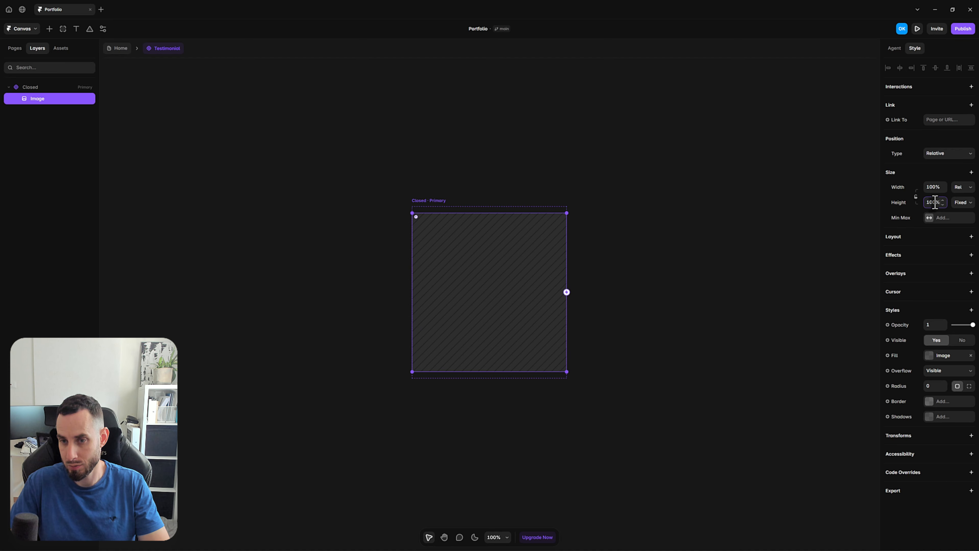
key(Return)
click(461, 149)
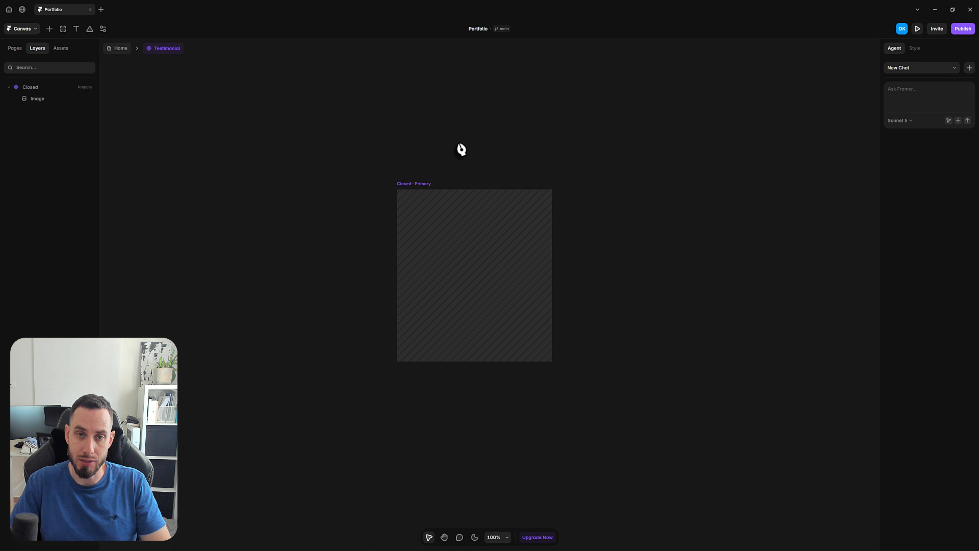
Add a text layer reading "Content" at the lower edge of the image
key(t)
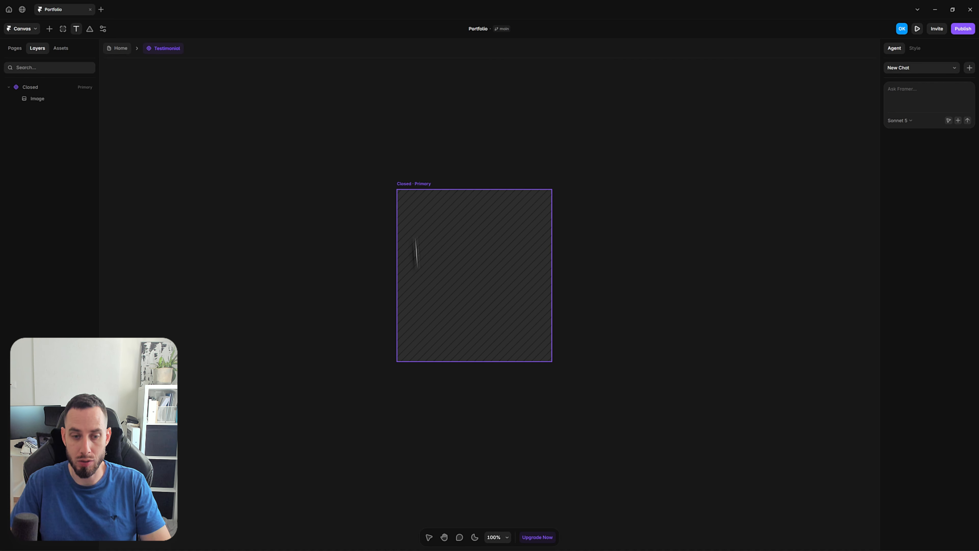
click(421, 361)
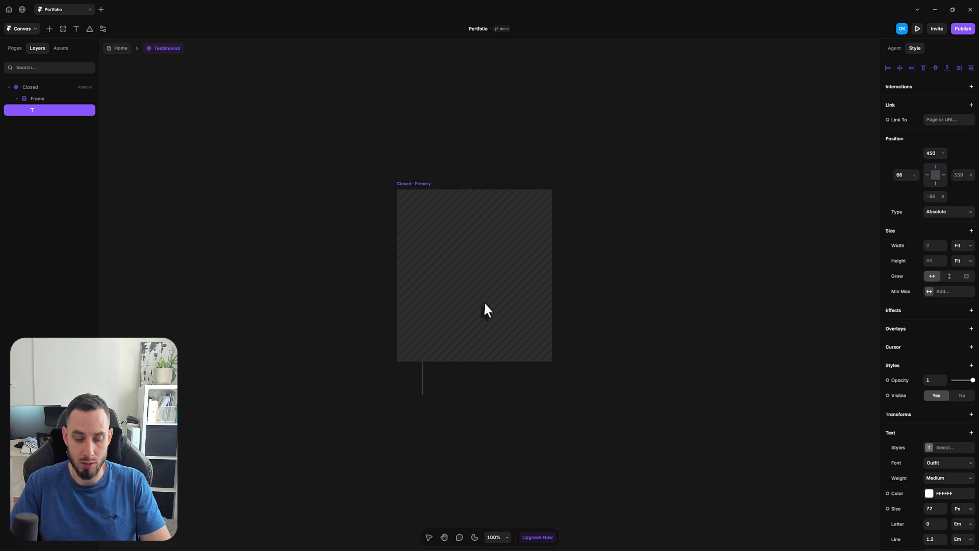
text(D)
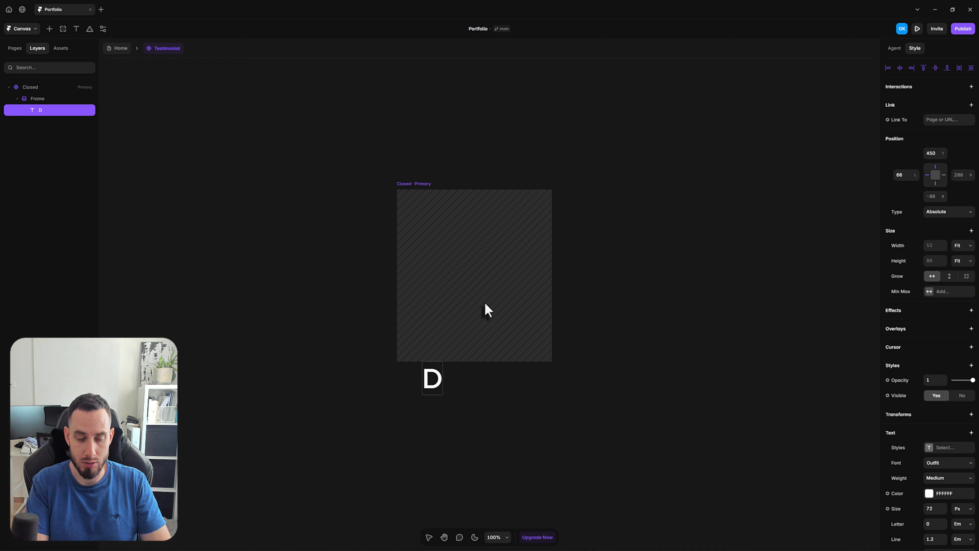
key(BackSpace)
text(C)
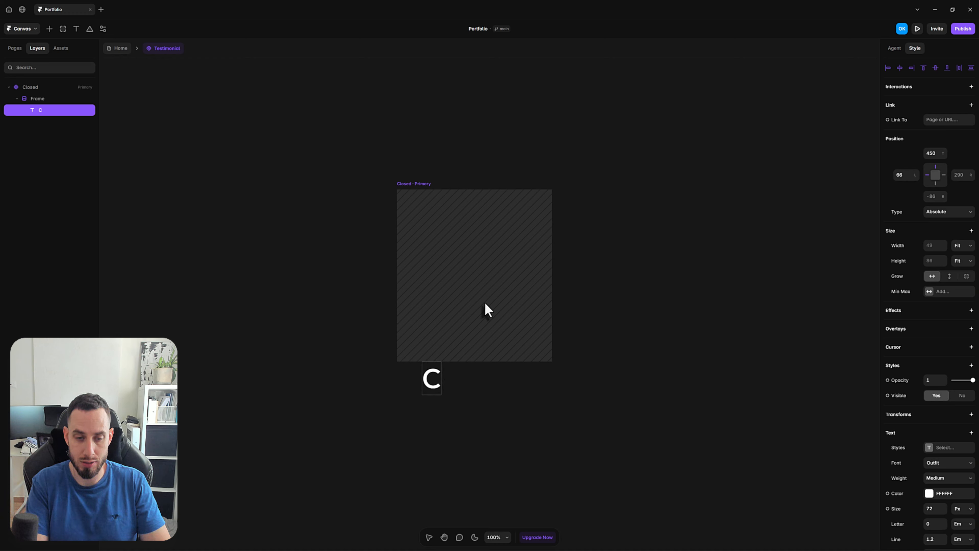
text(ontent)
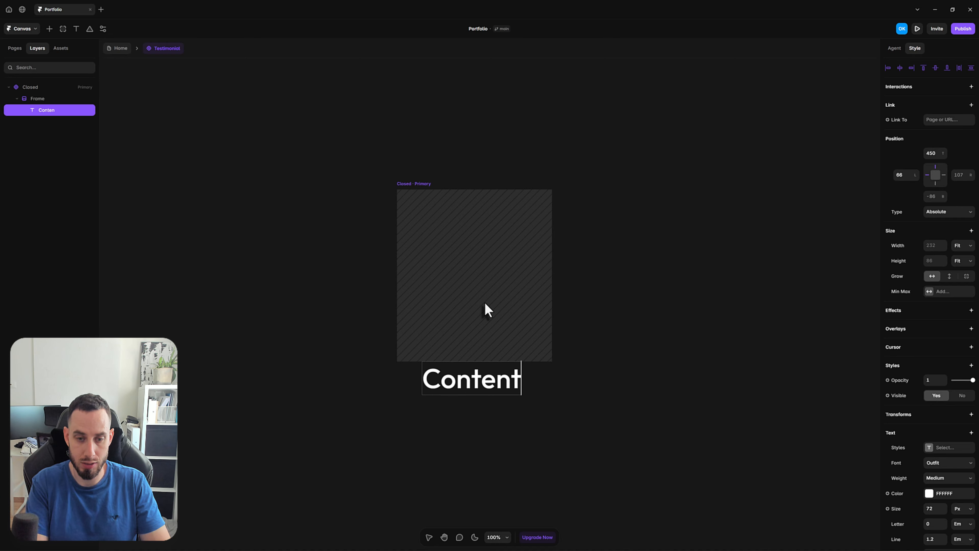
key(Escape)
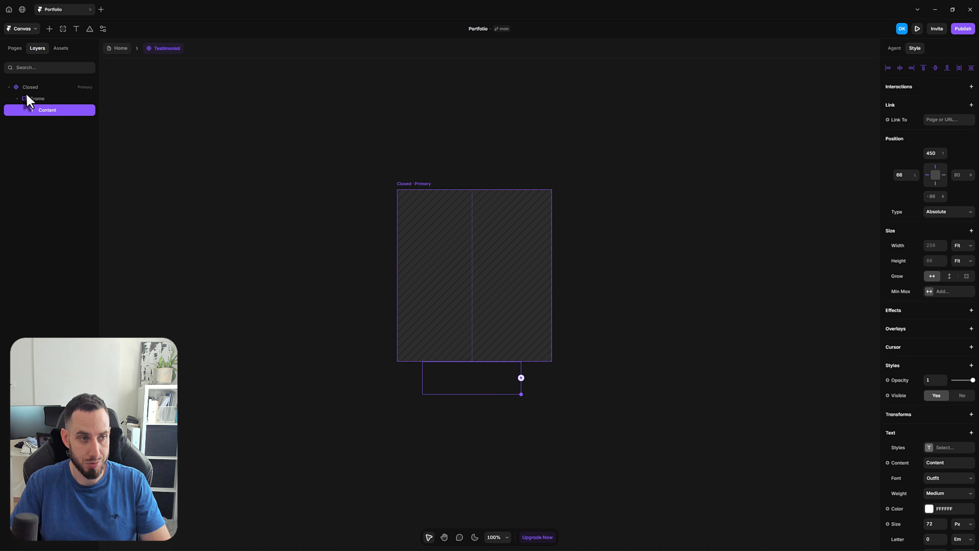
Move the Content text out of the image frame so it sits directly inside the Closed variant
key(ctrl+x)
click(36, 88)
key(ctrl+v)
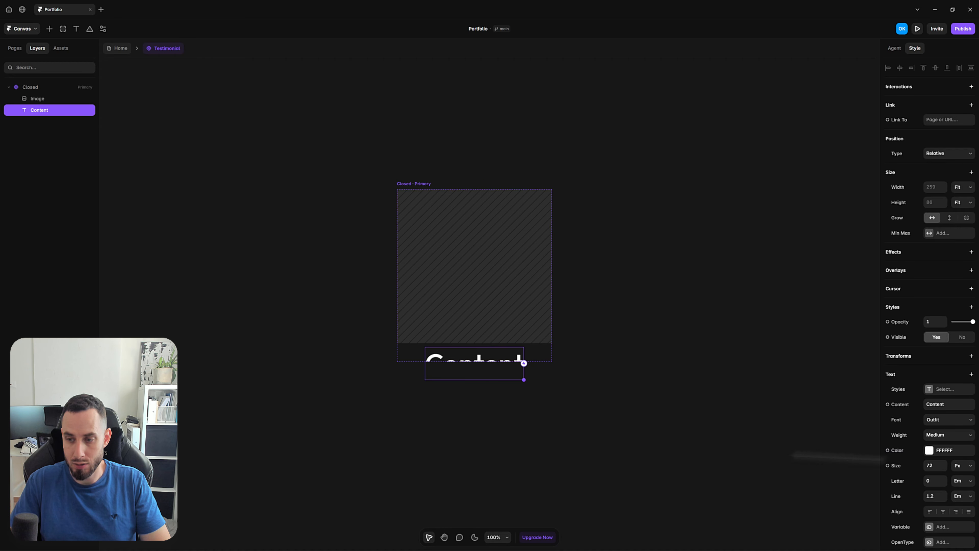
Set the Content text's font size to 28 px and its weight to Semibold
click(929, 465)
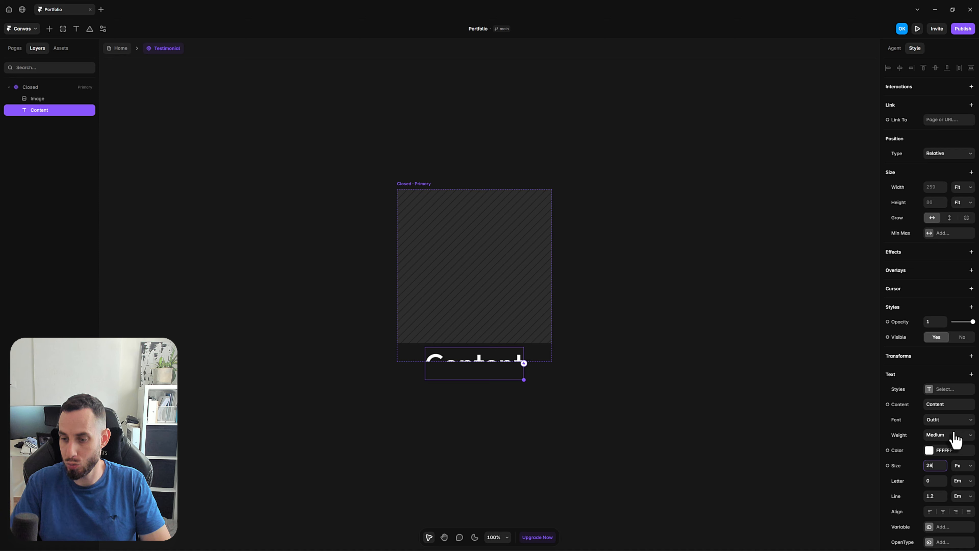
key(Return)
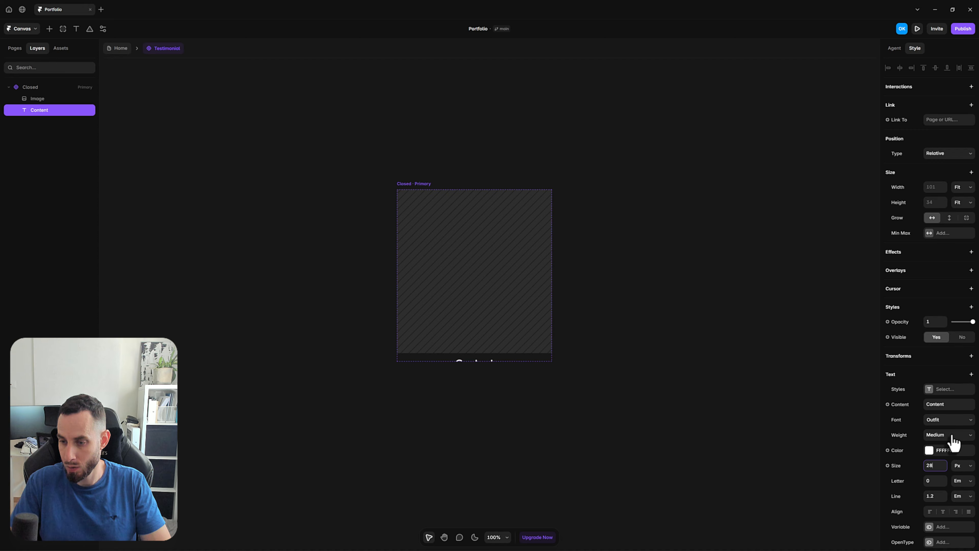
click(952, 435)
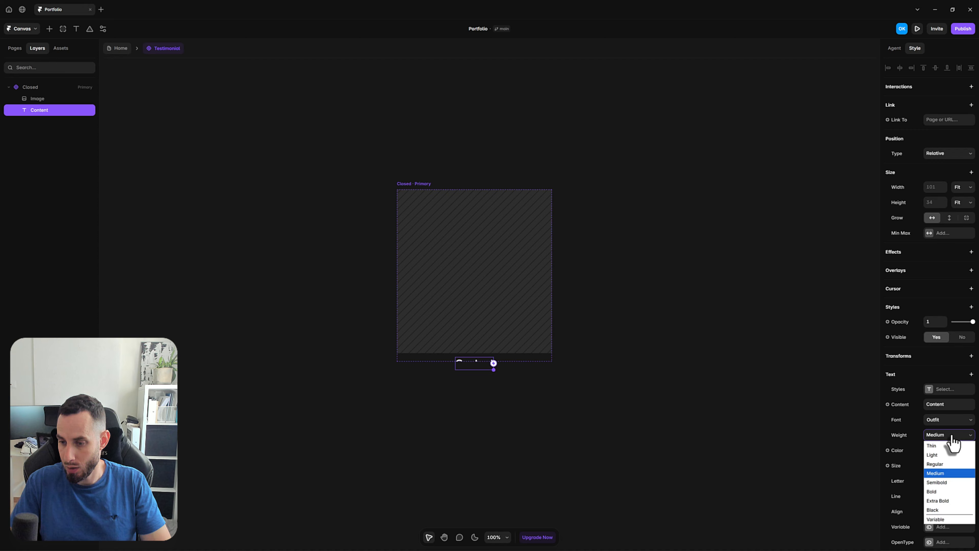
click(943, 482)
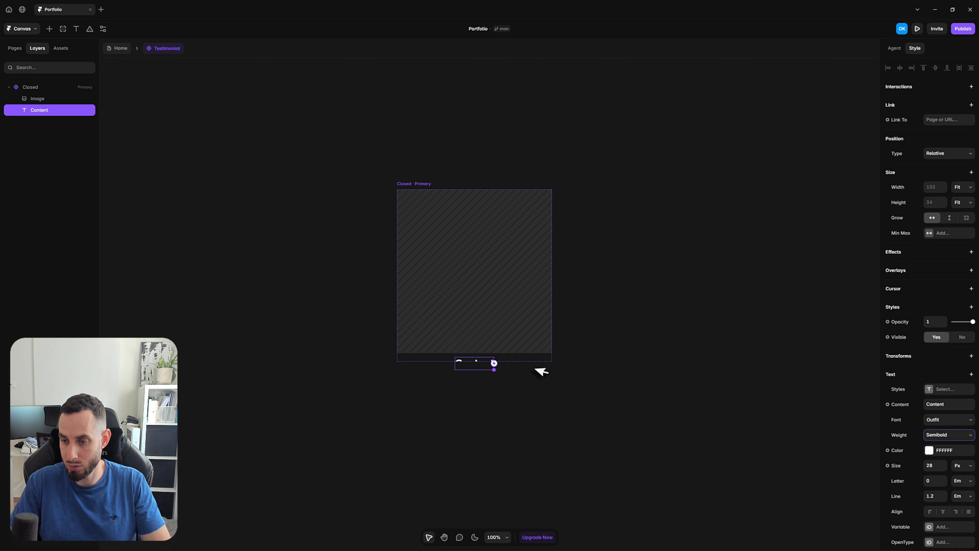
click(478, 378)
click(472, 363)
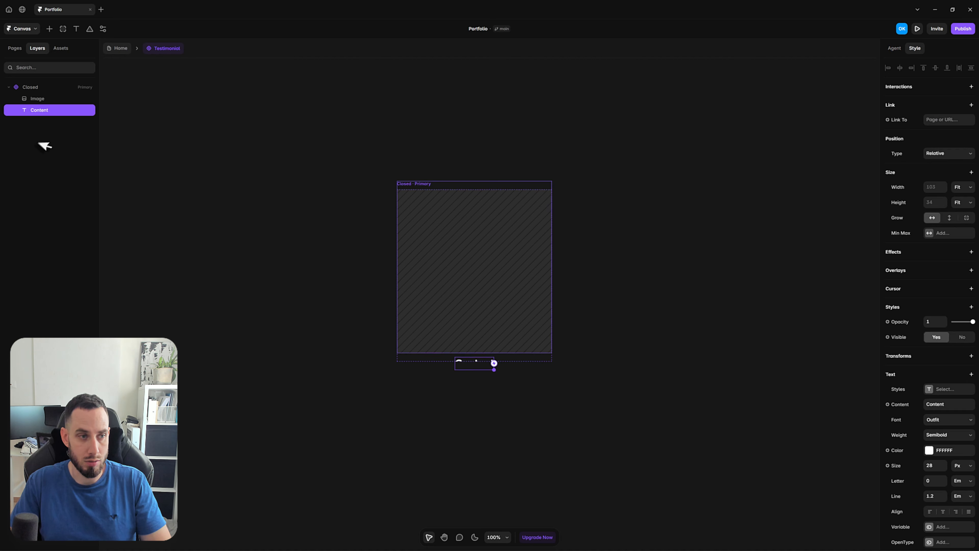
Duplicate the Content text as a second text reading "Name" in Regular weight at 16 px
key(ctrl+d)
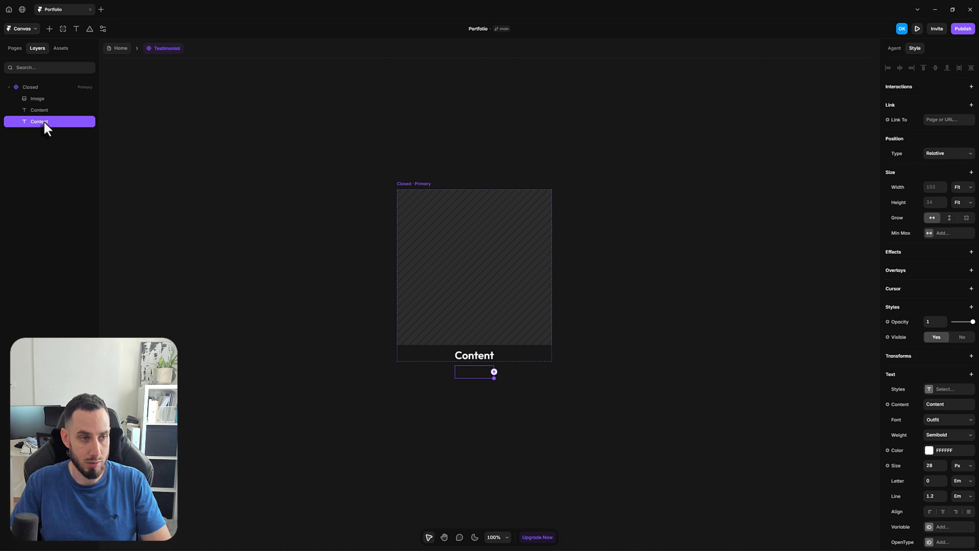
click(940, 436)
click(952, 467)
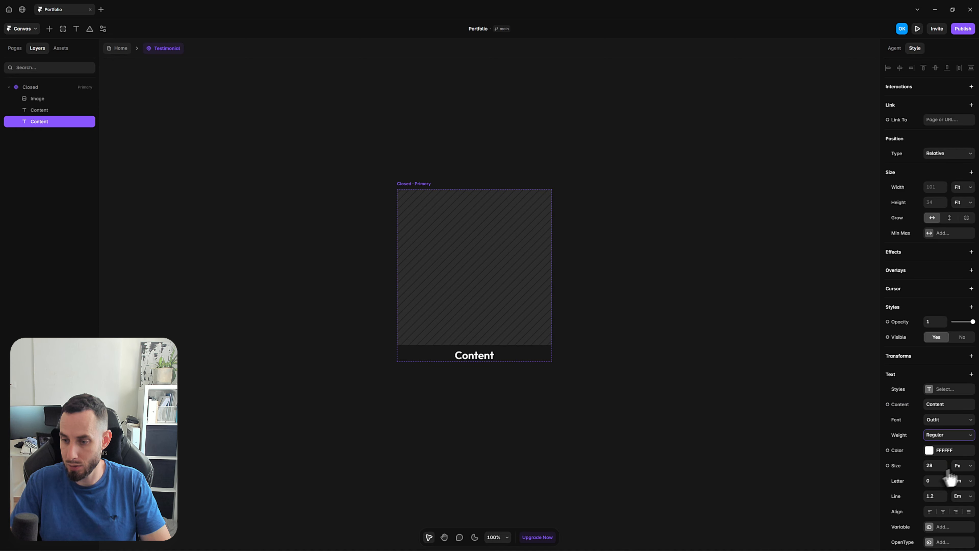
text(16)
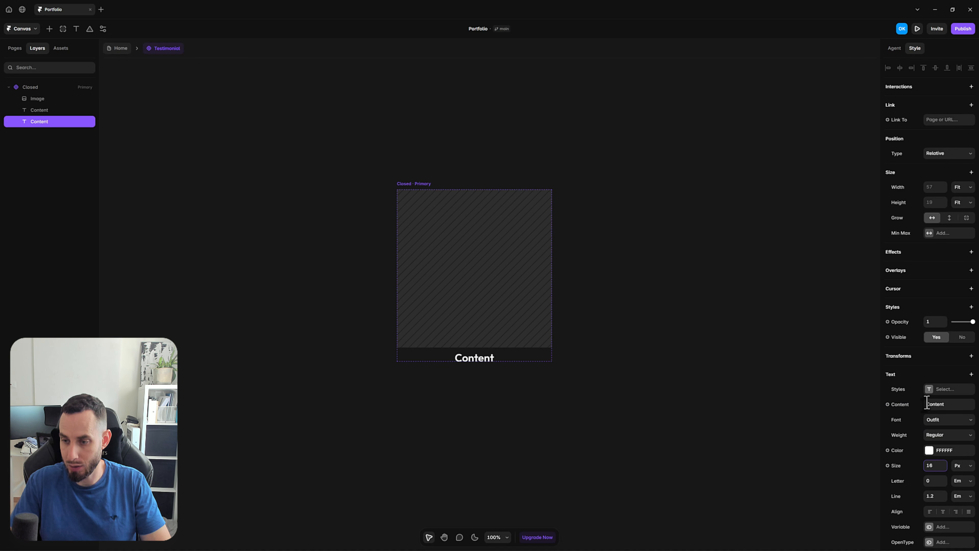
double_click(938, 404)
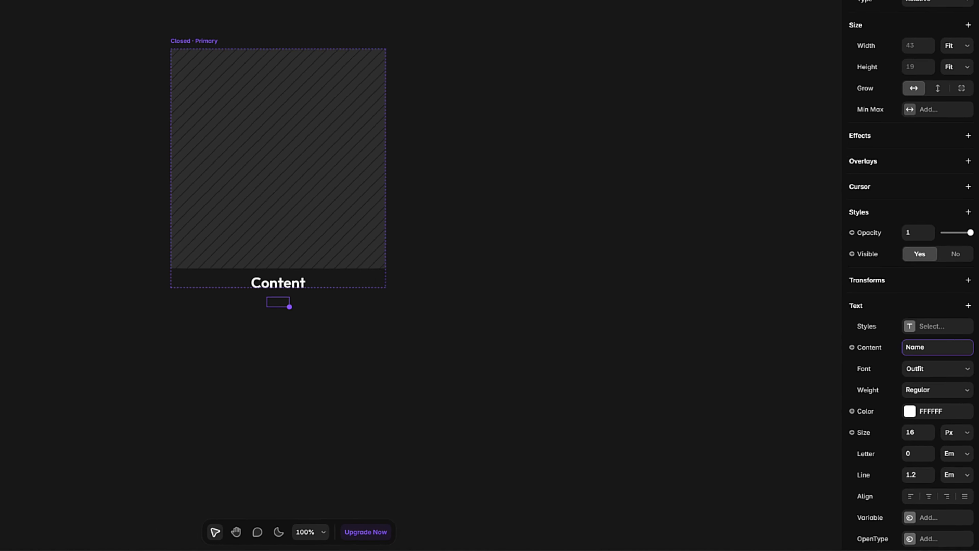
click(189, 196)
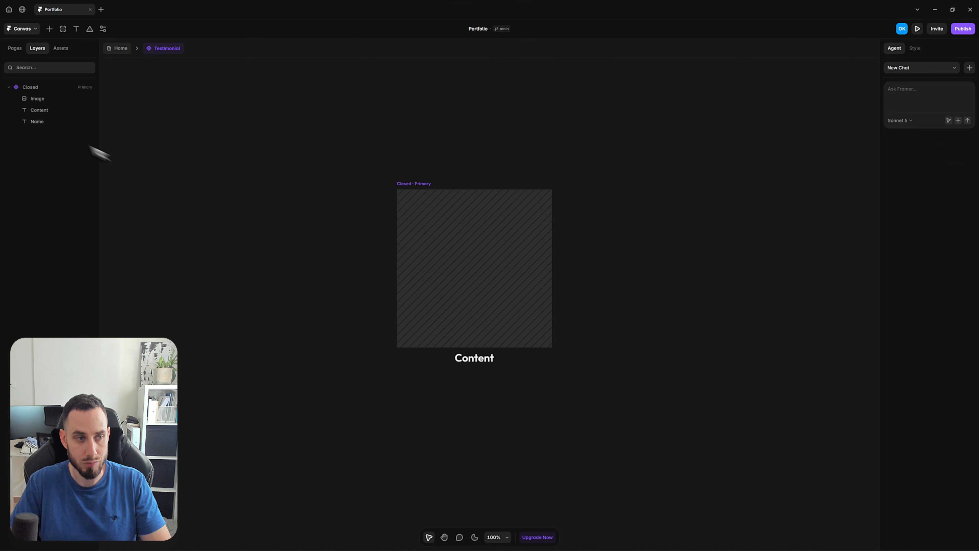
click(42, 122)
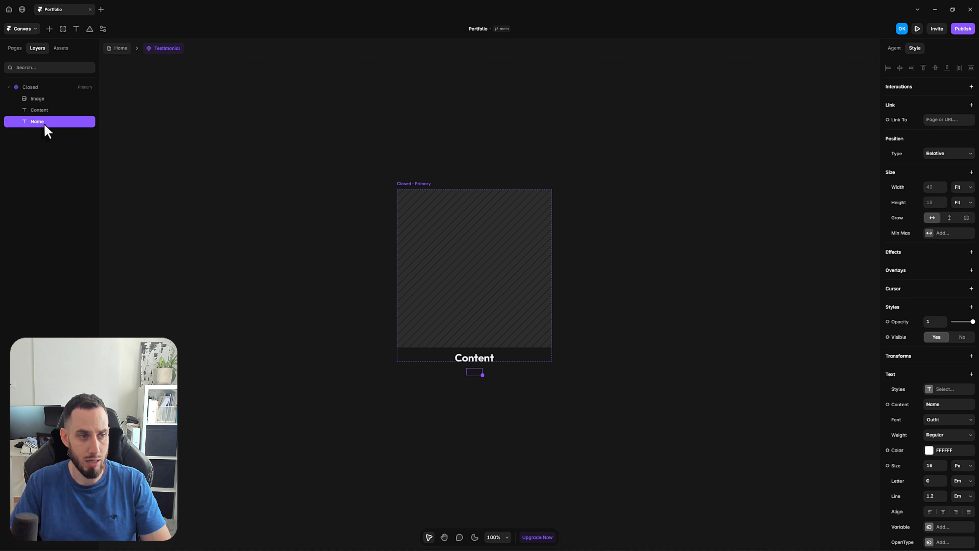
Wrap the Content and Name texts in a stack and name it Text
shift+click(57, 108)
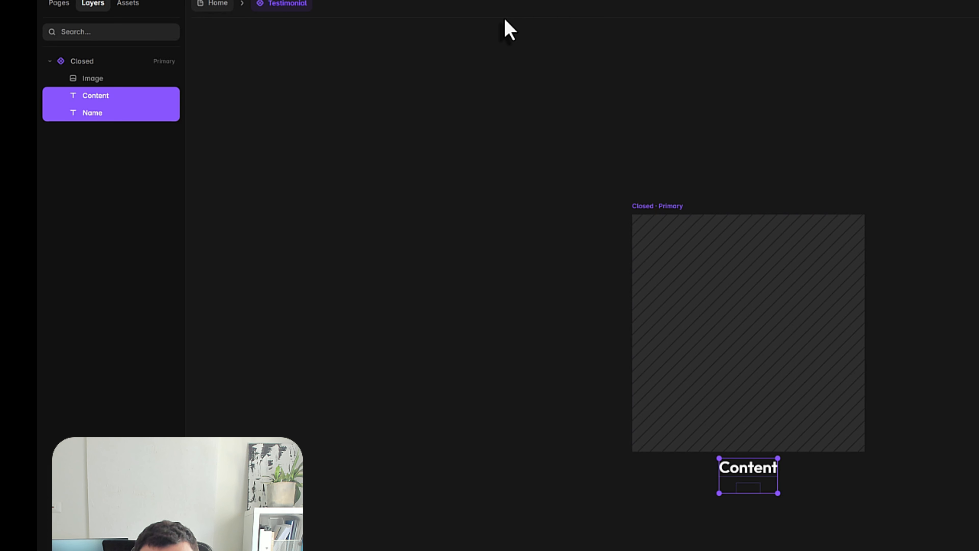
key(ctrl+alt+Return)
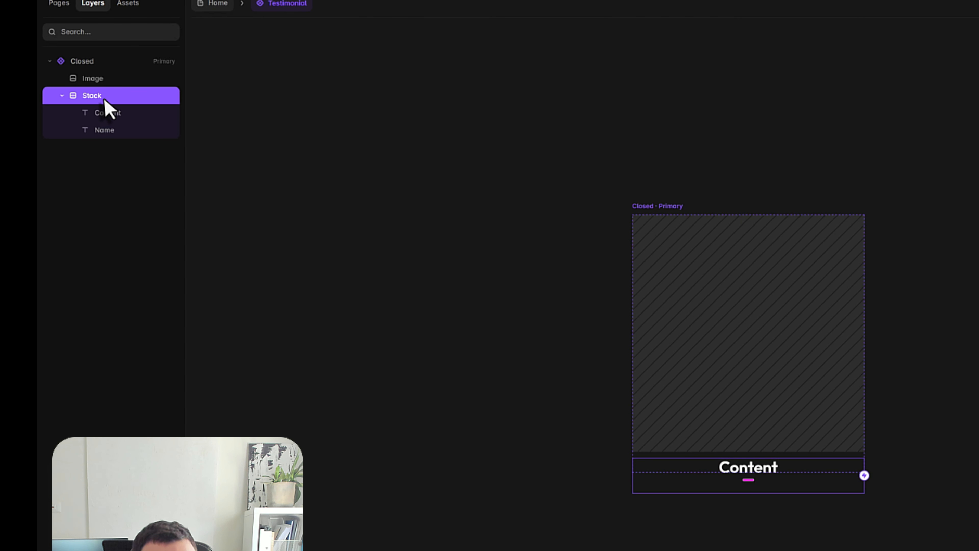
key(ctrl+r)
text(Texxt)
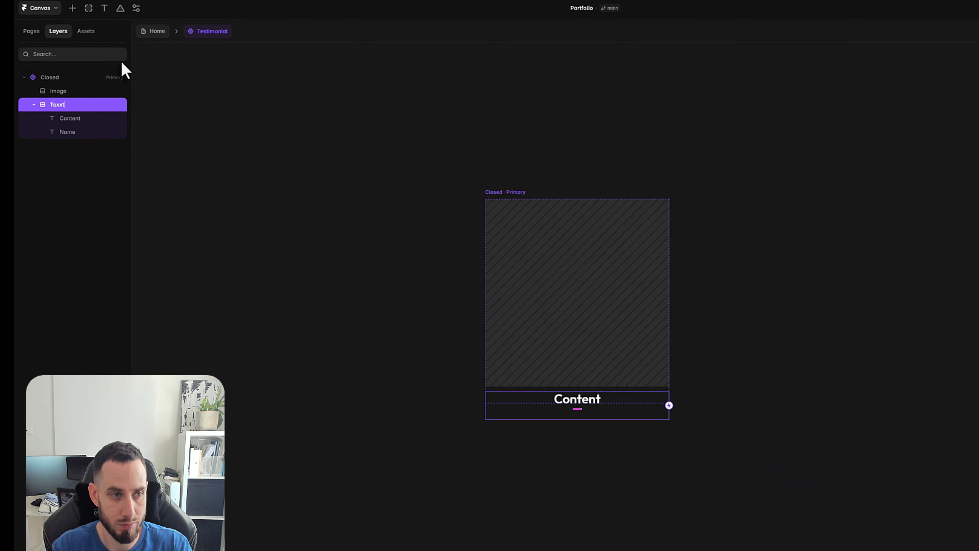
key(BackSpace)
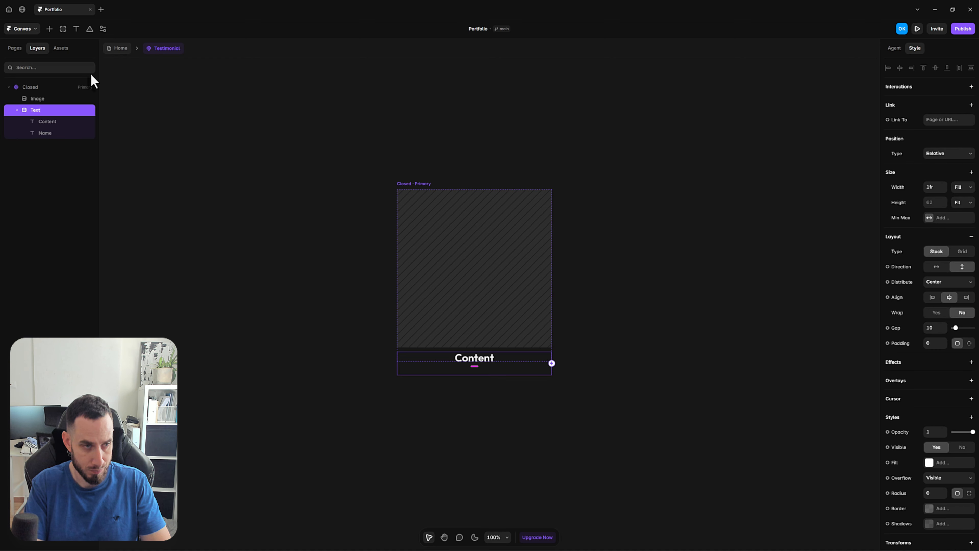
key(Return)
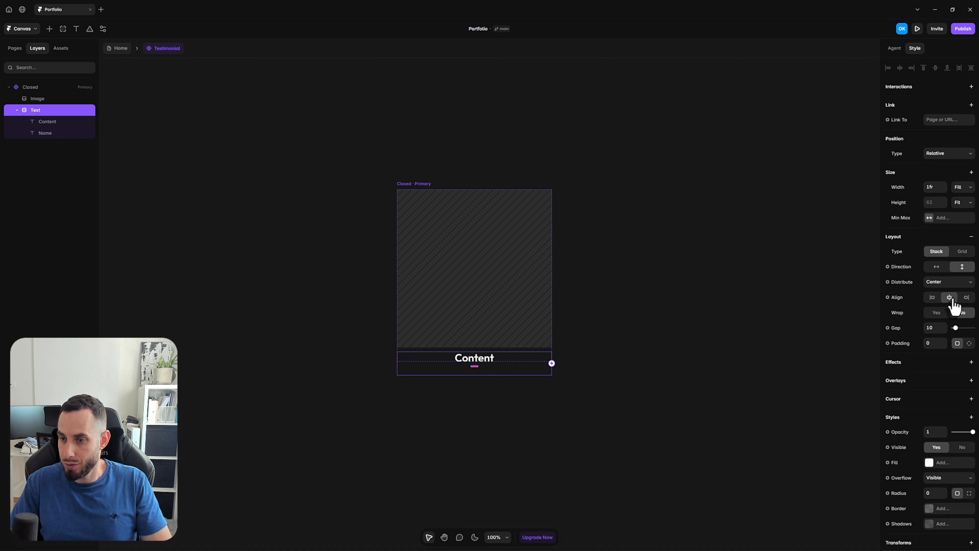
Left-align the Text stack's contents and set its width and height to 100%
click(932, 297)
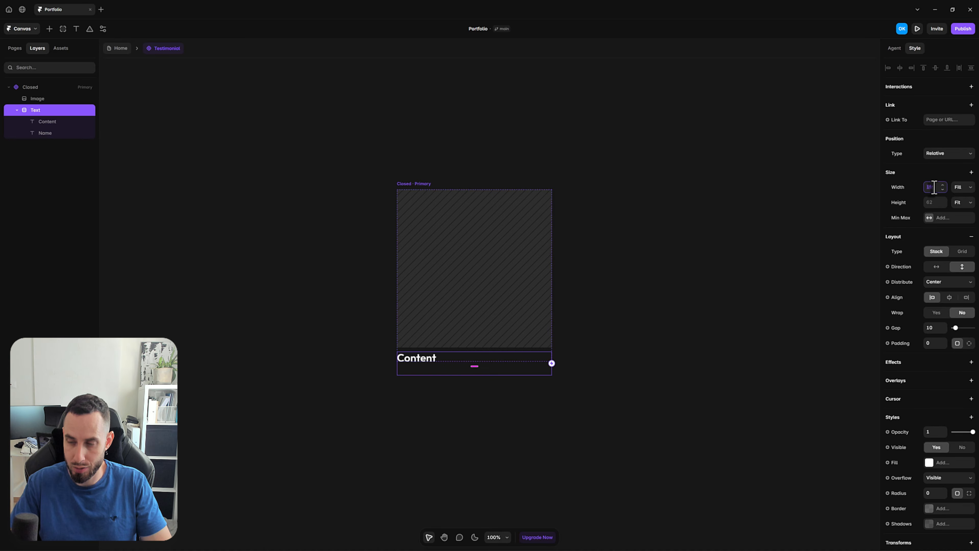
text(0%)
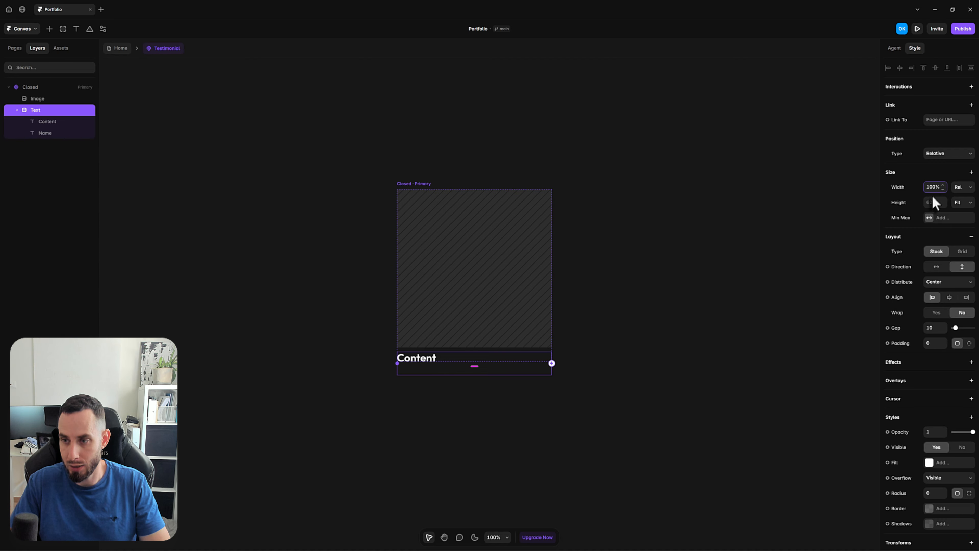
click(934, 203)
text(100%)
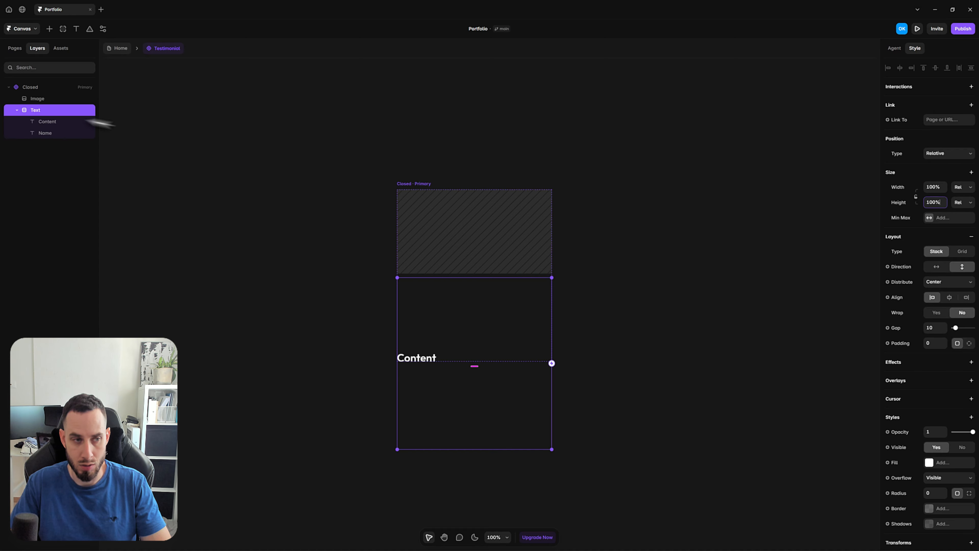
Set the Closed variant's stack distribution to Start
click(29, 88)
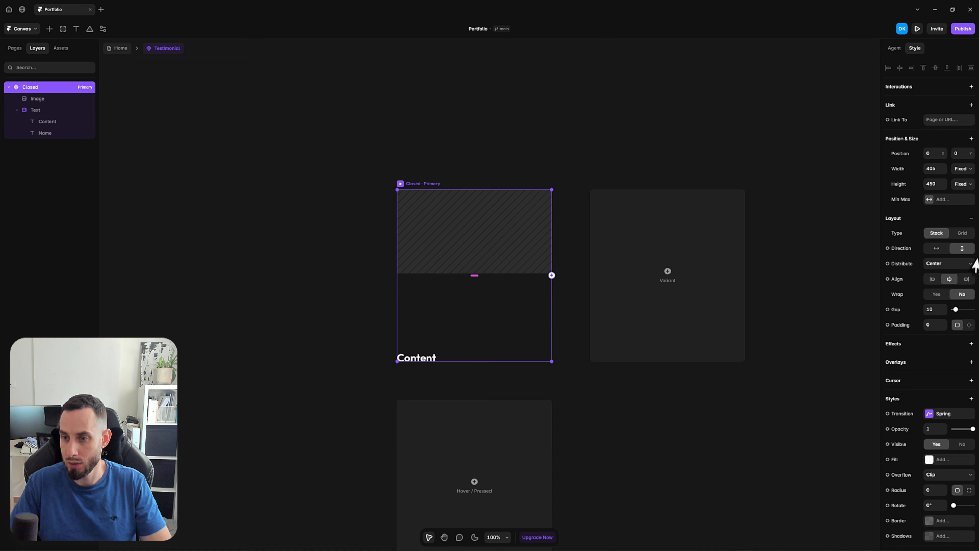
click(937, 268)
click(936, 273)
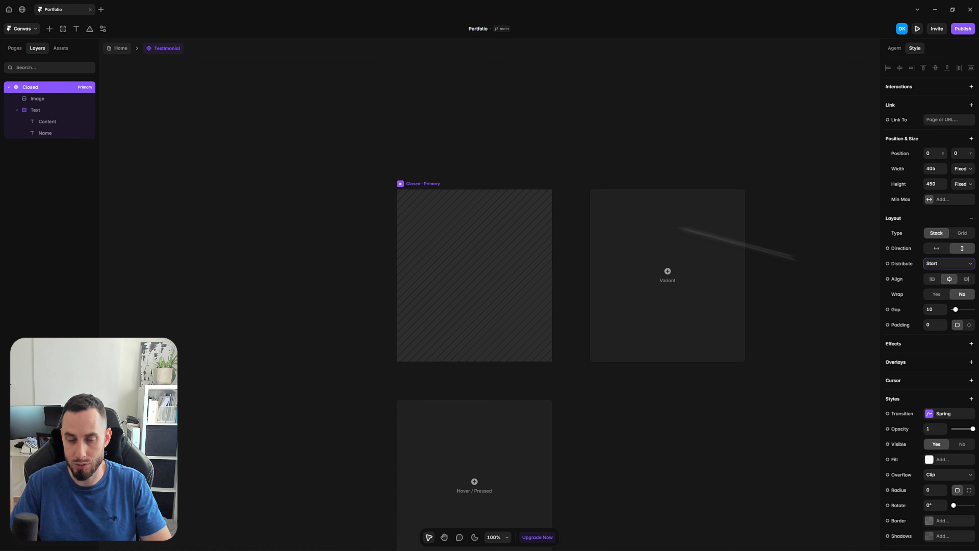
click(409, 152)
drag(450, 171, 421, 126)
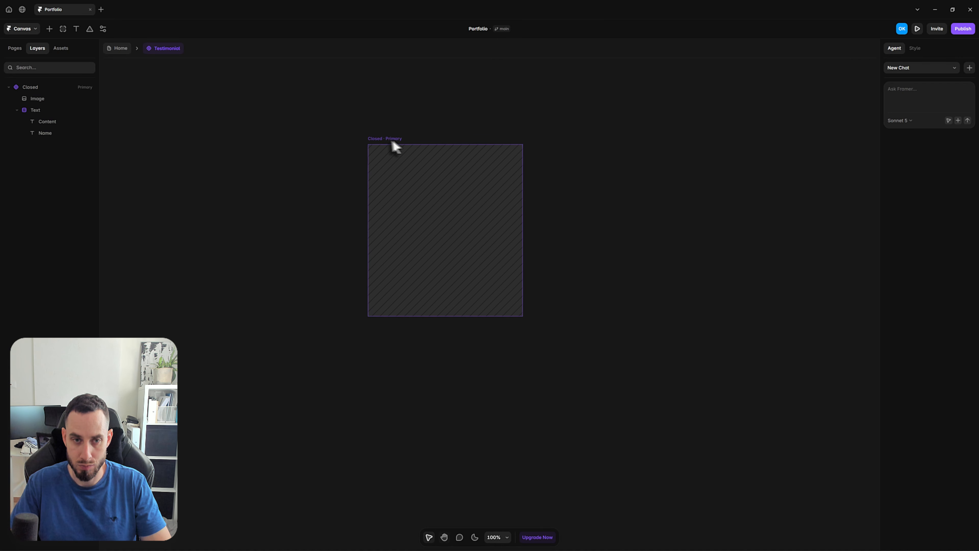
Set the Closed variant's overflow to Visible and move the variant higher on the canvas
click(389, 140)
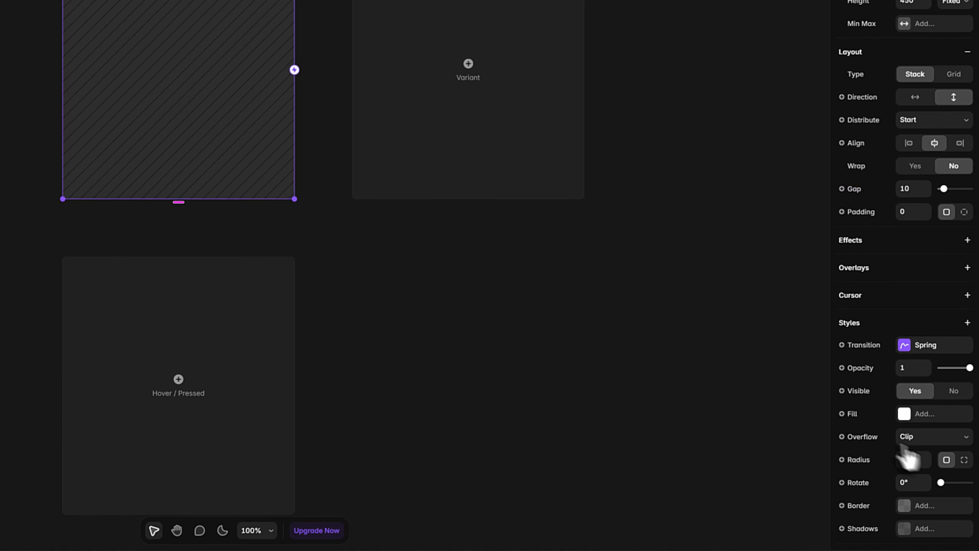
click(934, 443)
click(923, 467)
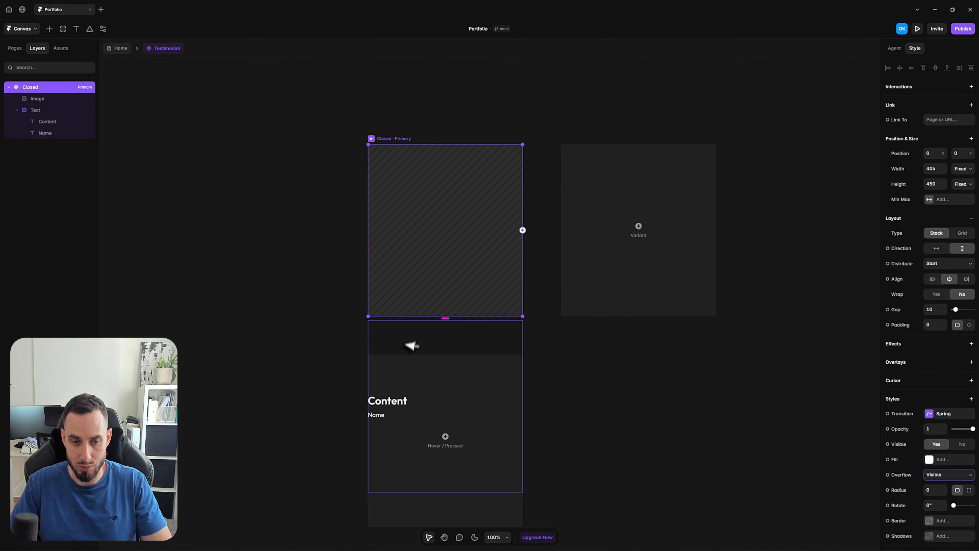
scroll(424, 336, down, 5)
scroll(427, 328, up, 3)
key(space)
drag(426, 424, 435, 319)
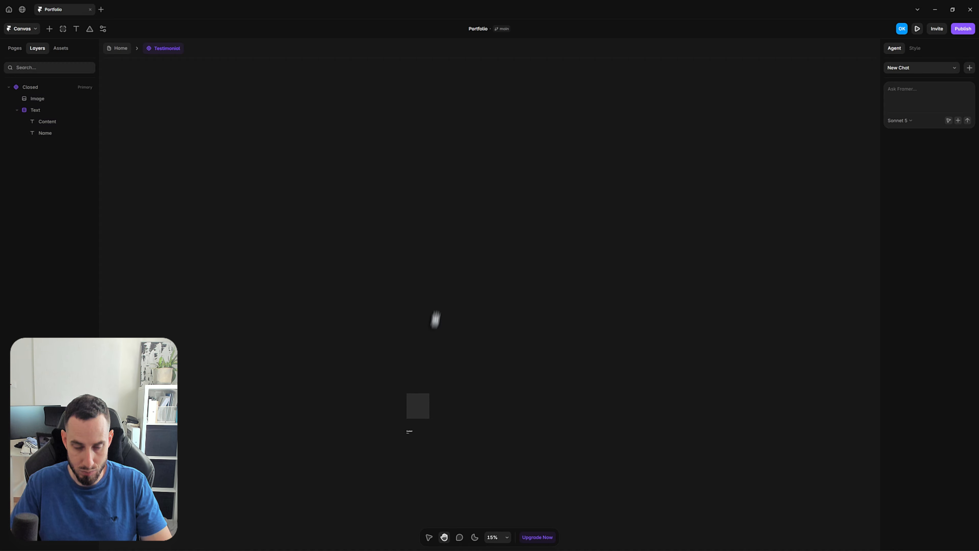
scroll(430, 323, up, 2)
scroll(433, 329, up, 5)
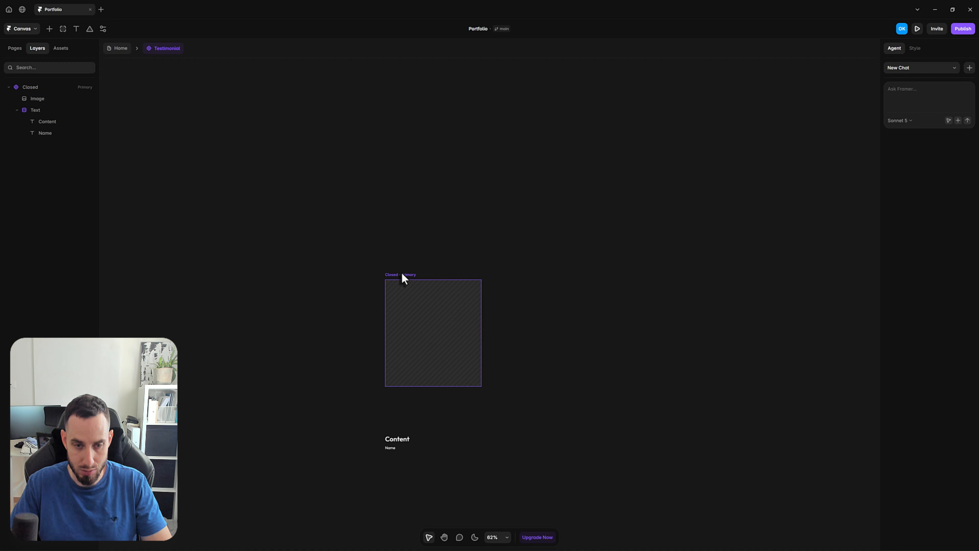
click(401, 276)
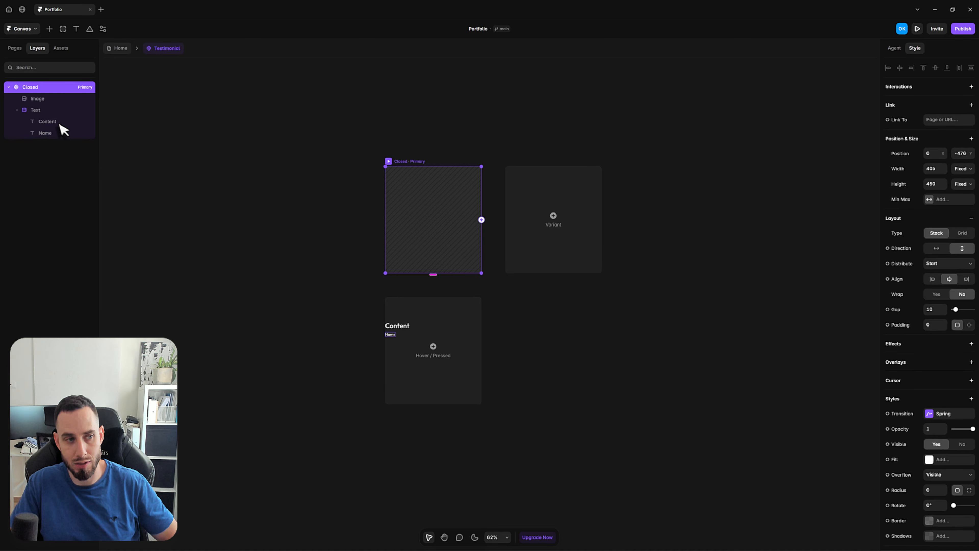
Set the Text stack's distribution to Space Between
click(45, 110)
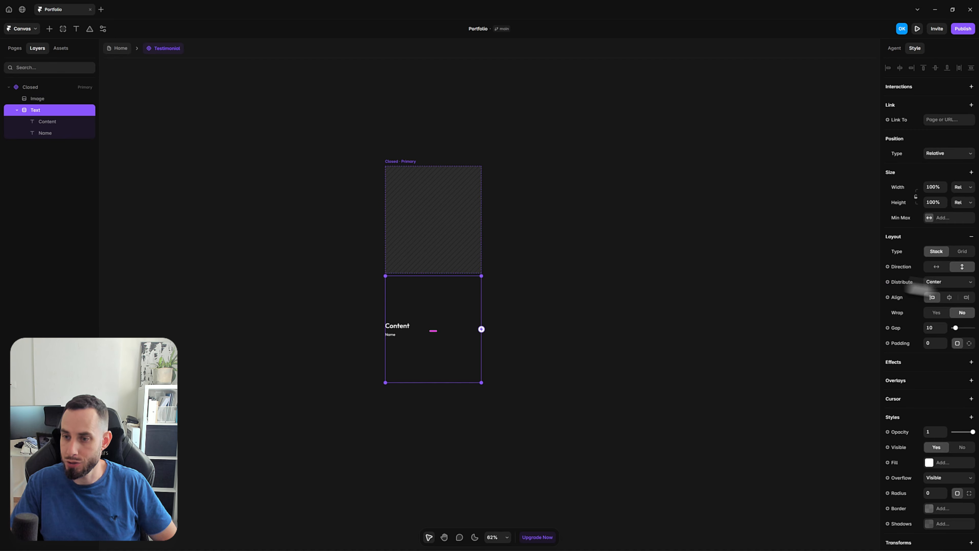
click(936, 284)
click(950, 320)
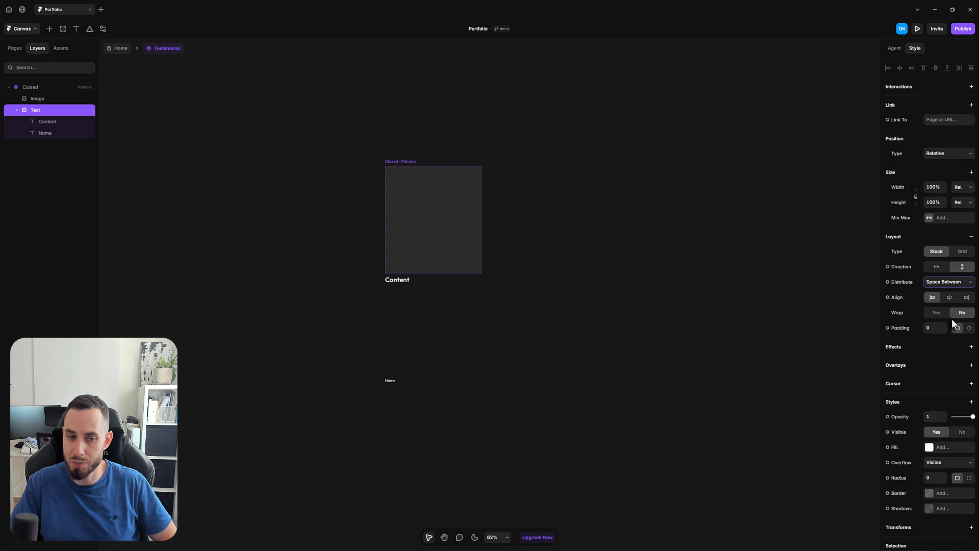
click(580, 318)
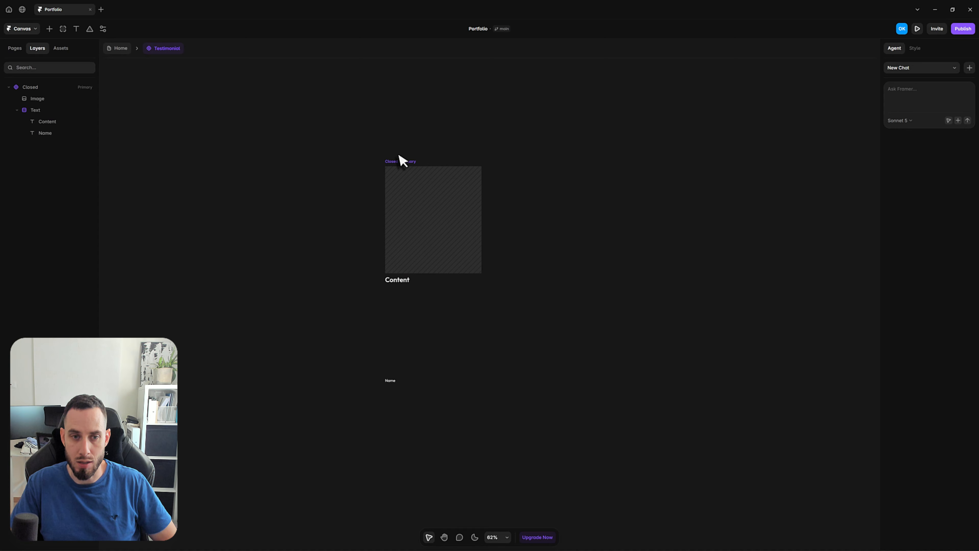
Set the Closed variant's overflow to Clip
click(396, 164)
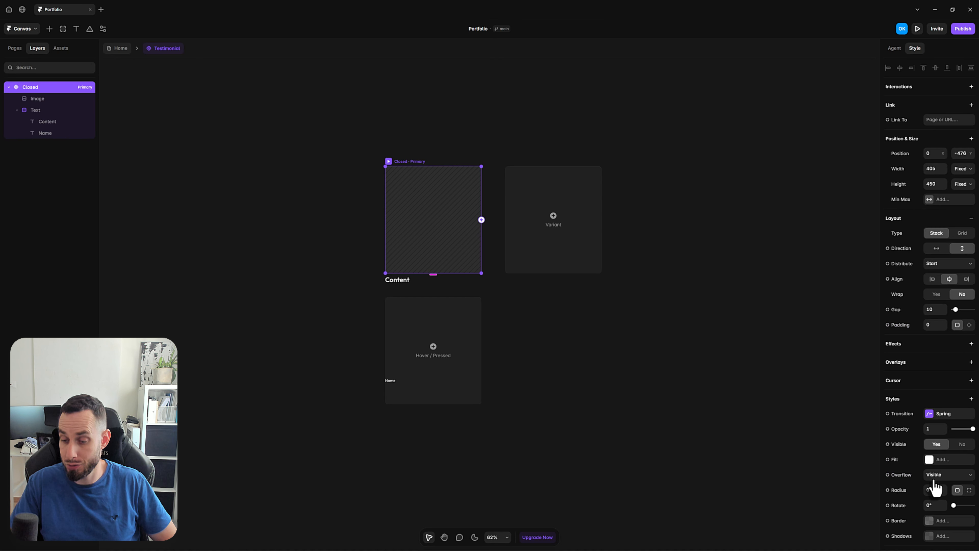
click(933, 479)
click(945, 496)
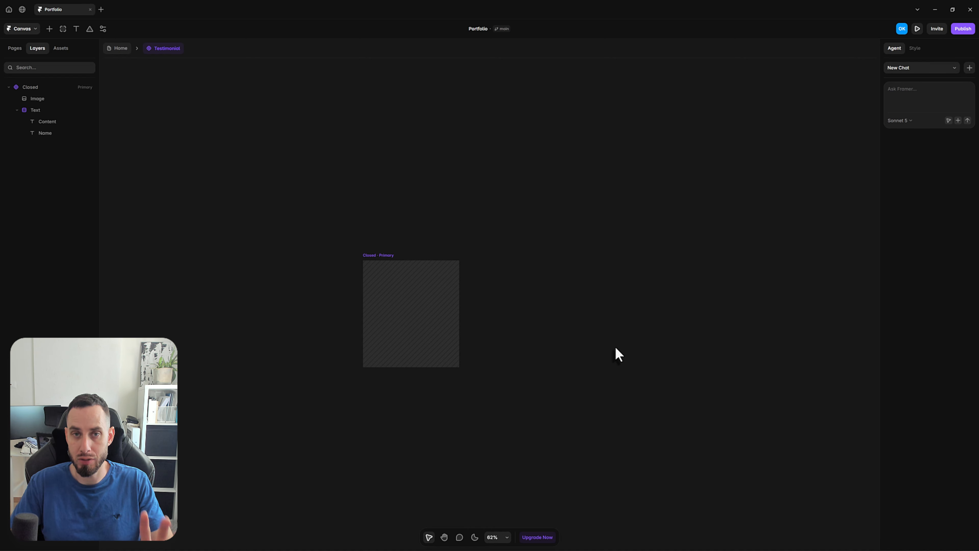
Create an image variable named Image for the fill of the Closed variant's Image layer
click(414, 304)
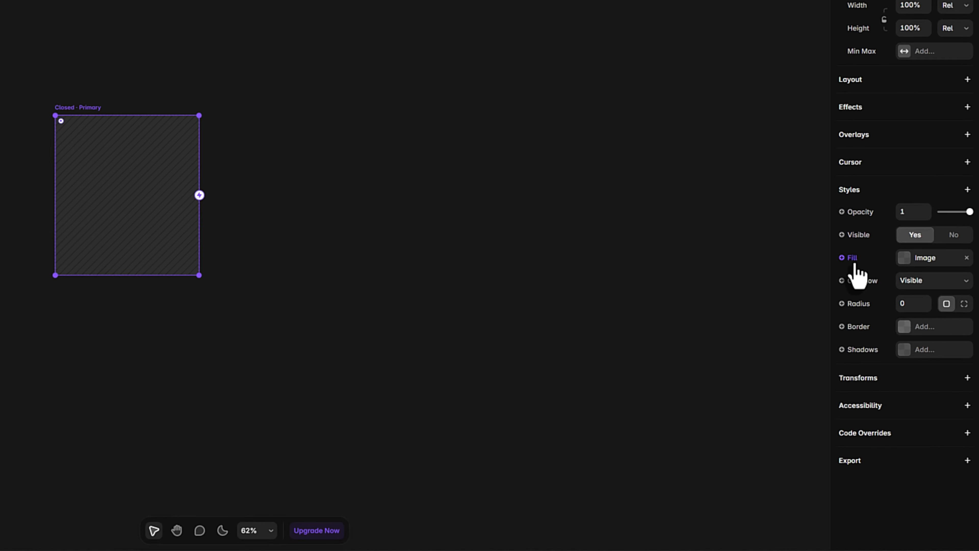
click(854, 266)
mouse_move(860, 285)
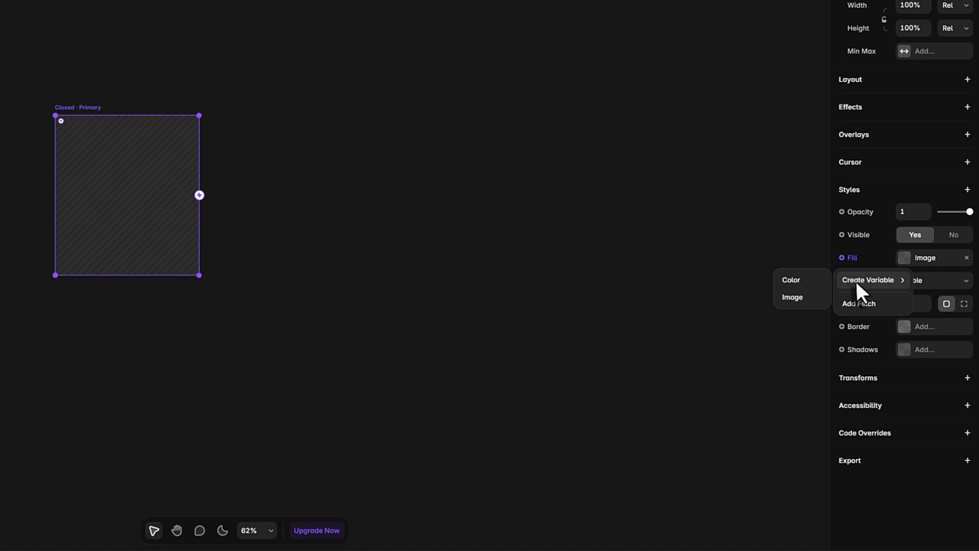
click(793, 302)
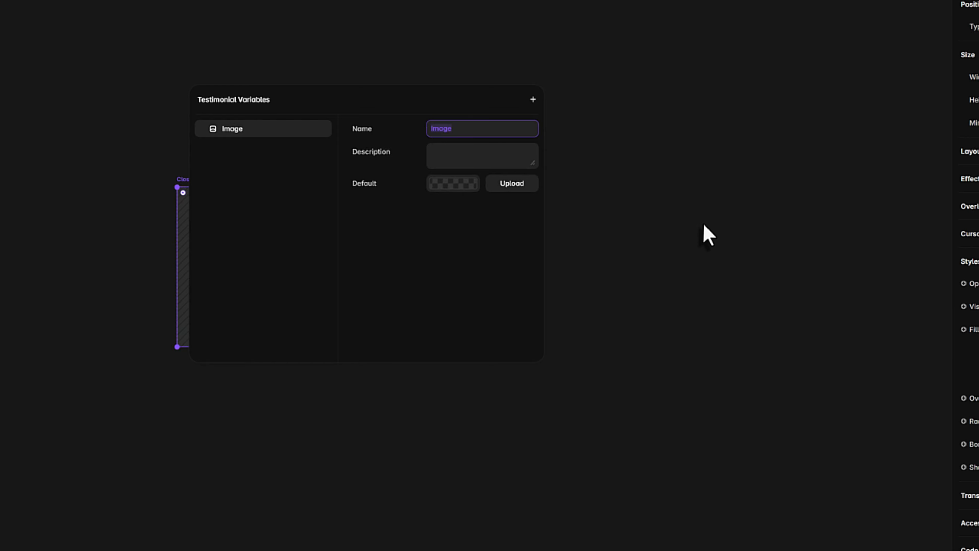
click(708, 259)
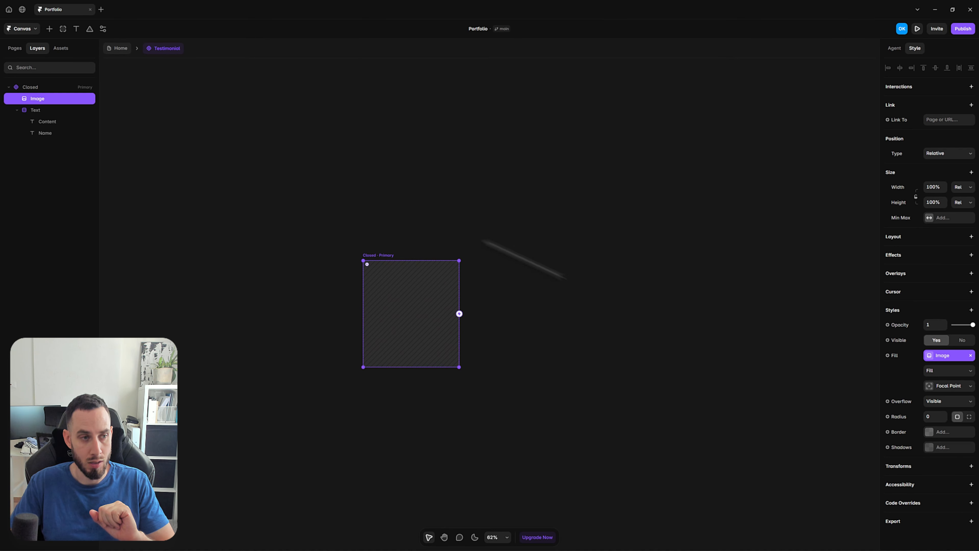
Create a plain text variable named Content for the Content text layer
click(49, 122)
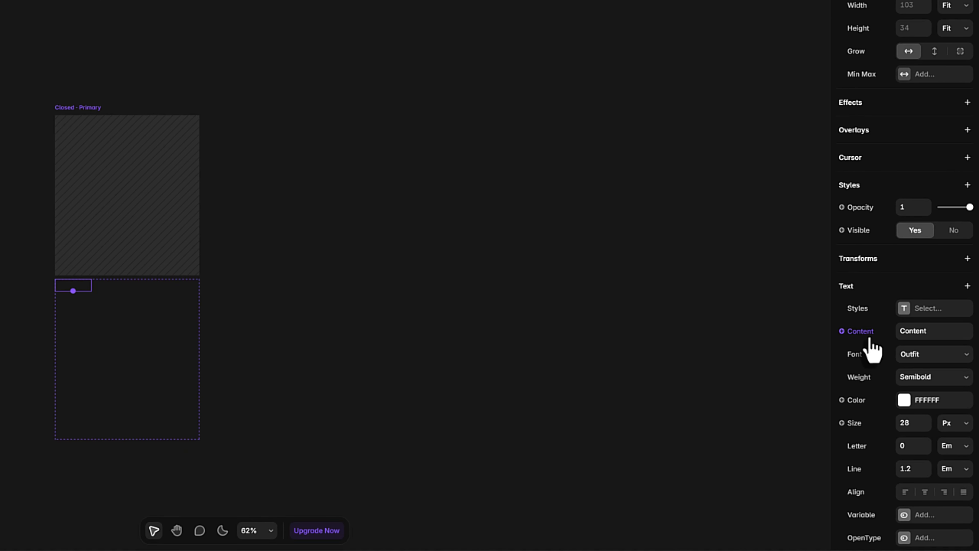
click(869, 337)
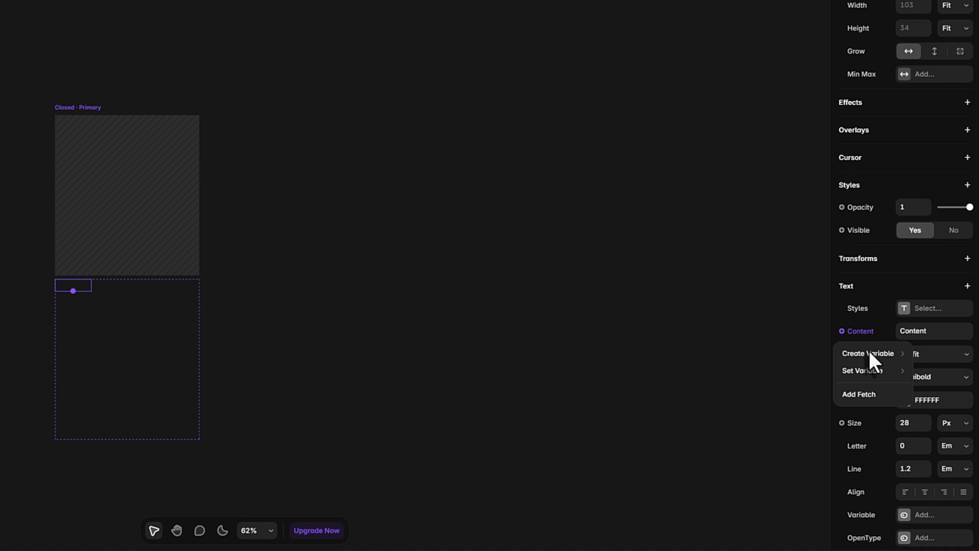
mouse_move(870, 354)
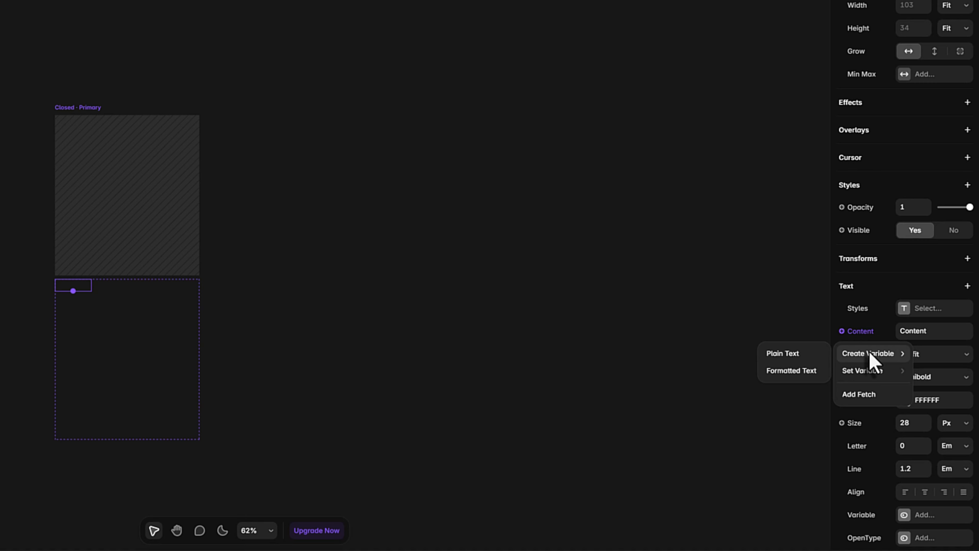
click(793, 356)
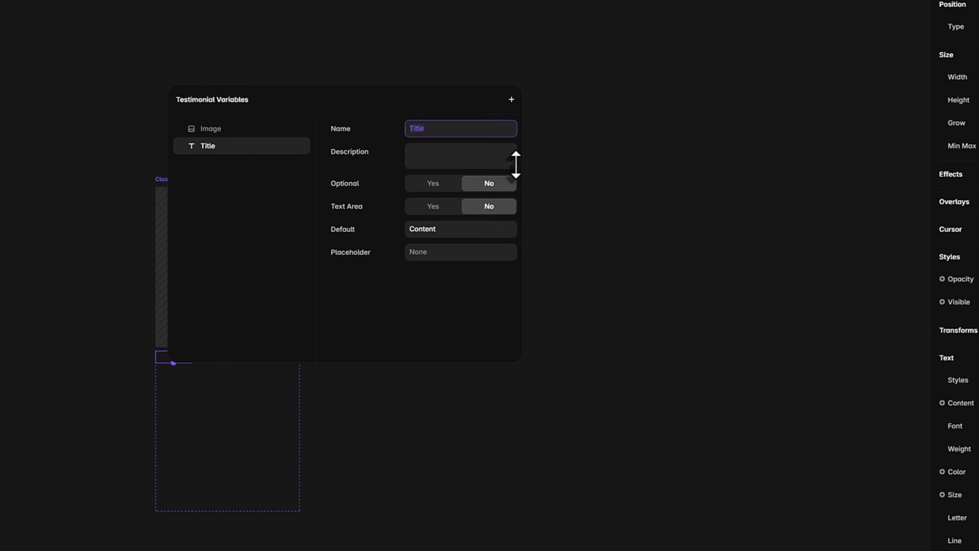
key(Return)
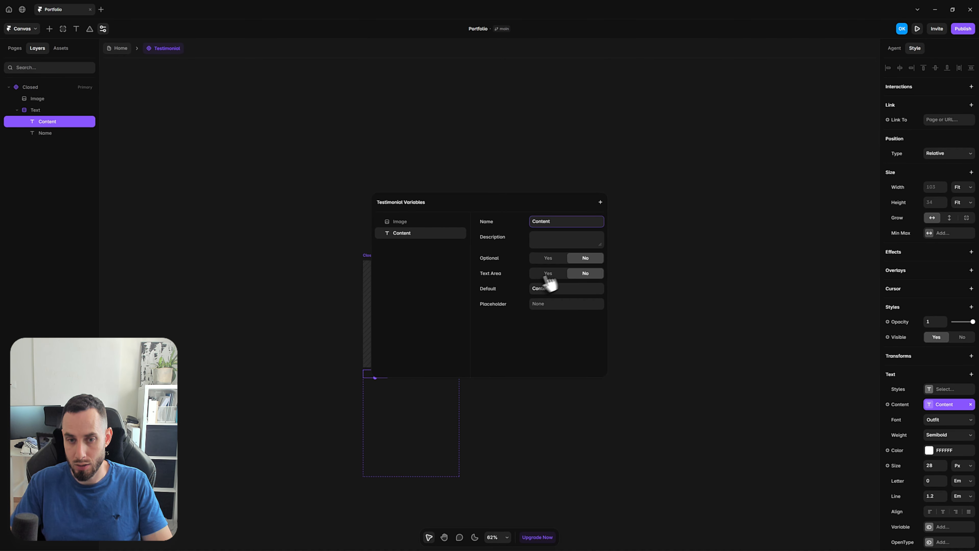
click(755, 285)
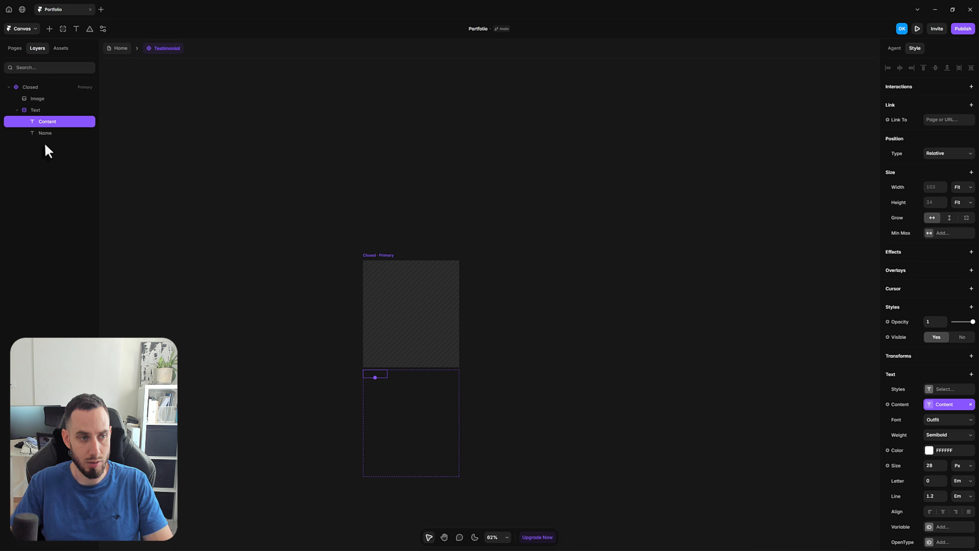
Create a plain text variable called Name for the content of the Name text layer
click(55, 133)
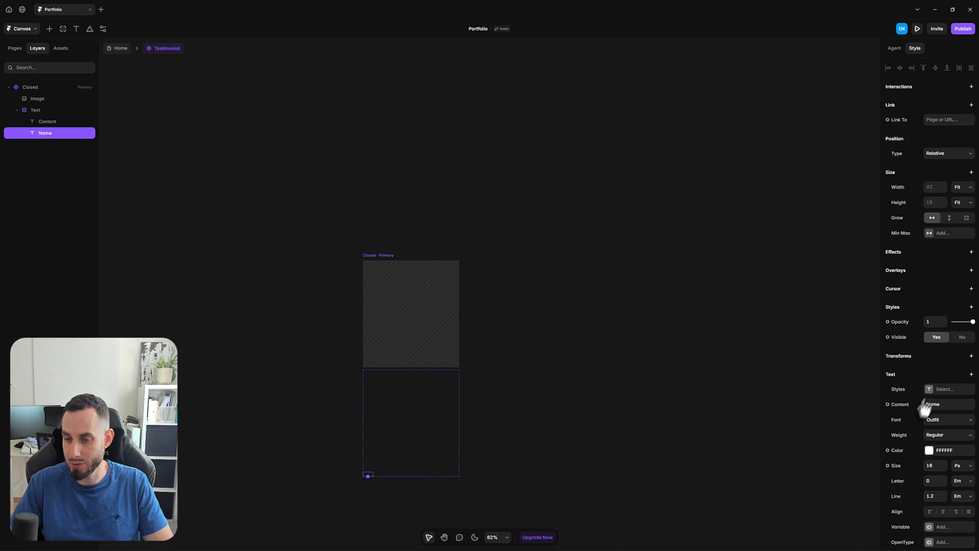
click(902, 405)
mouse_move(892, 423)
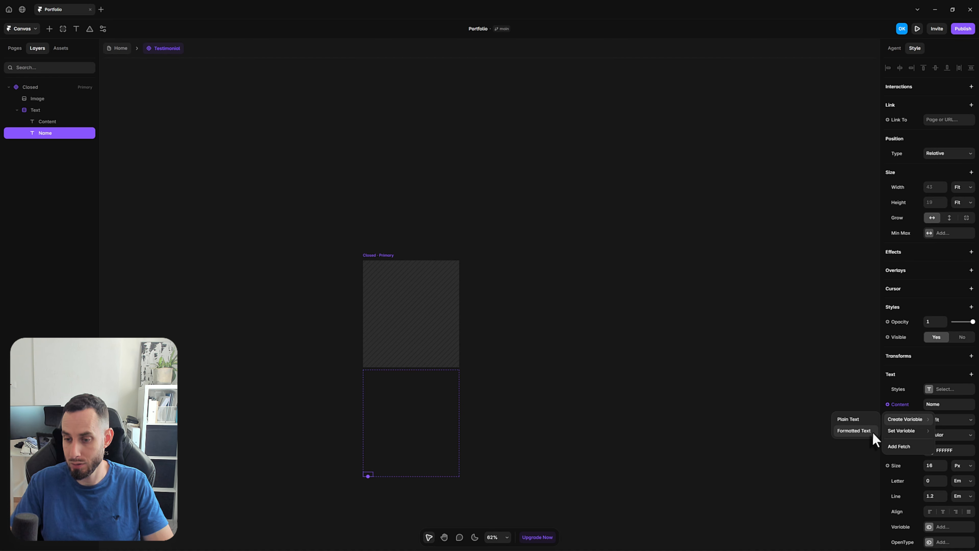
click(852, 419)
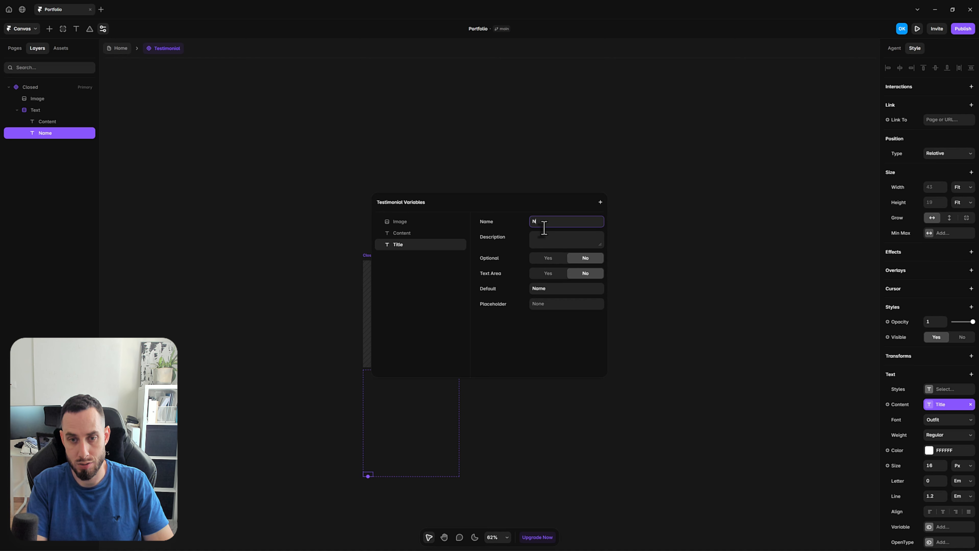
click(549, 181)
click(500, 188)
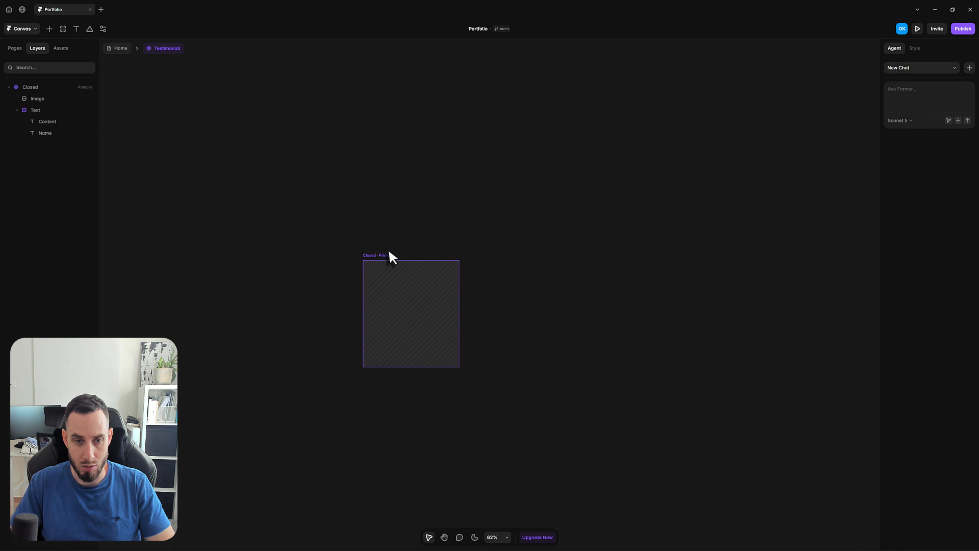
Duplicate the Closed variant as a second variant and name it Open
click(387, 255)
click(17, 110)
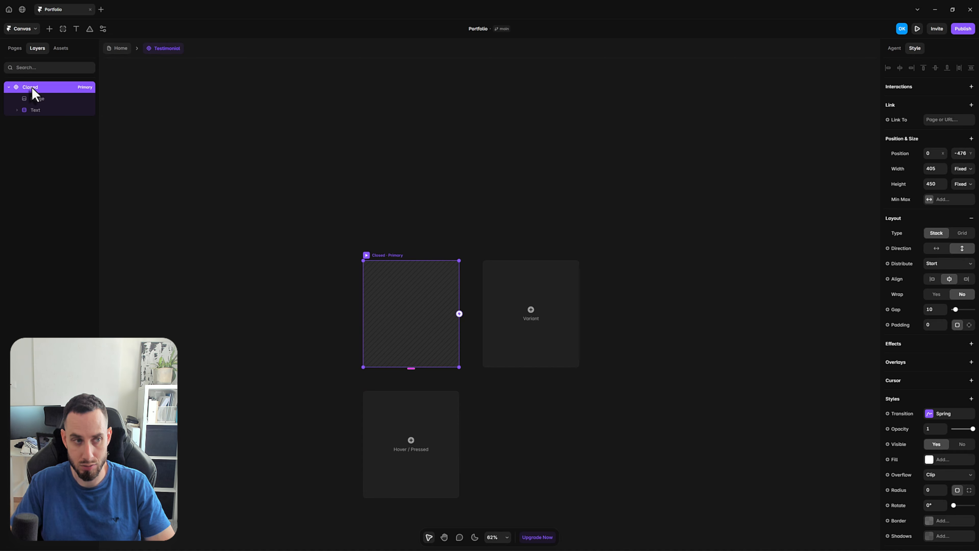
key(ctrl+d)
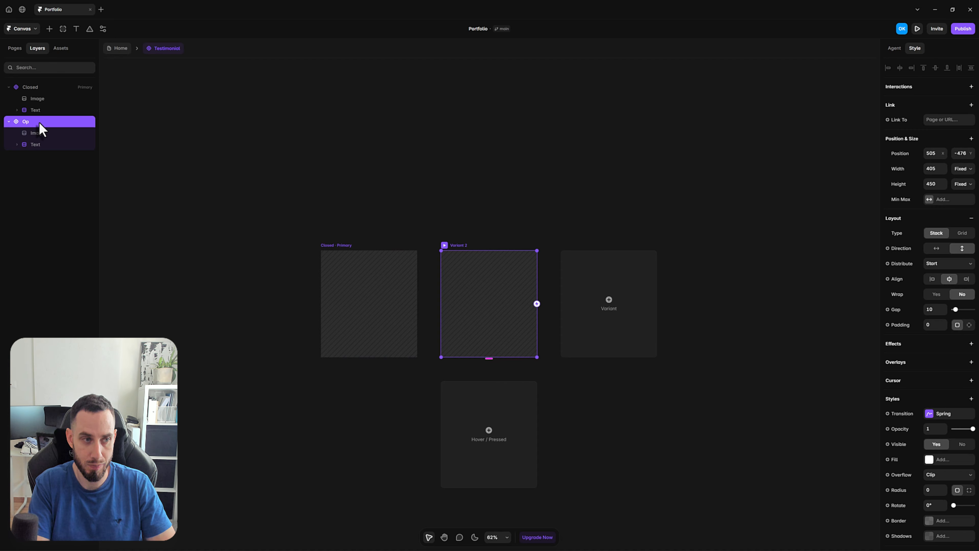
click(439, 226)
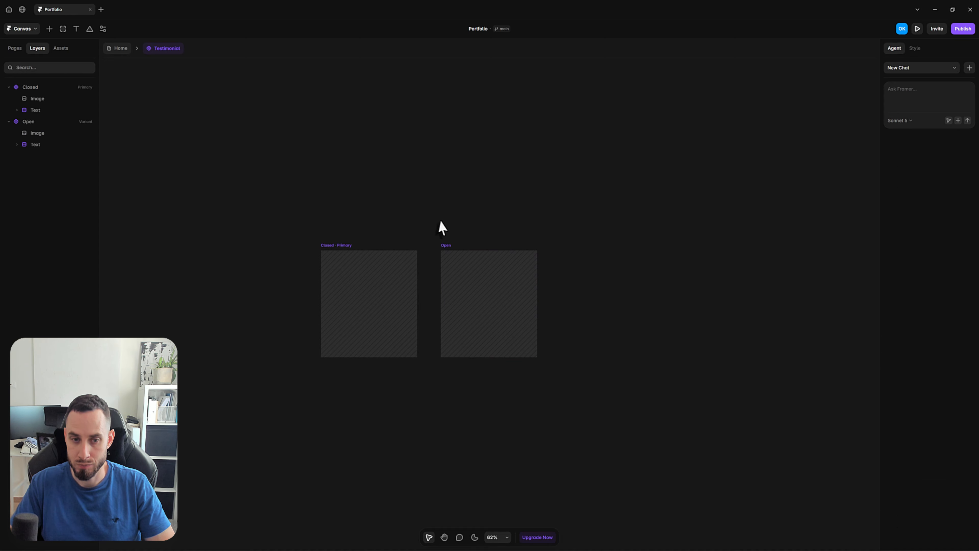
drag(439, 225, 433, 187)
key(v)
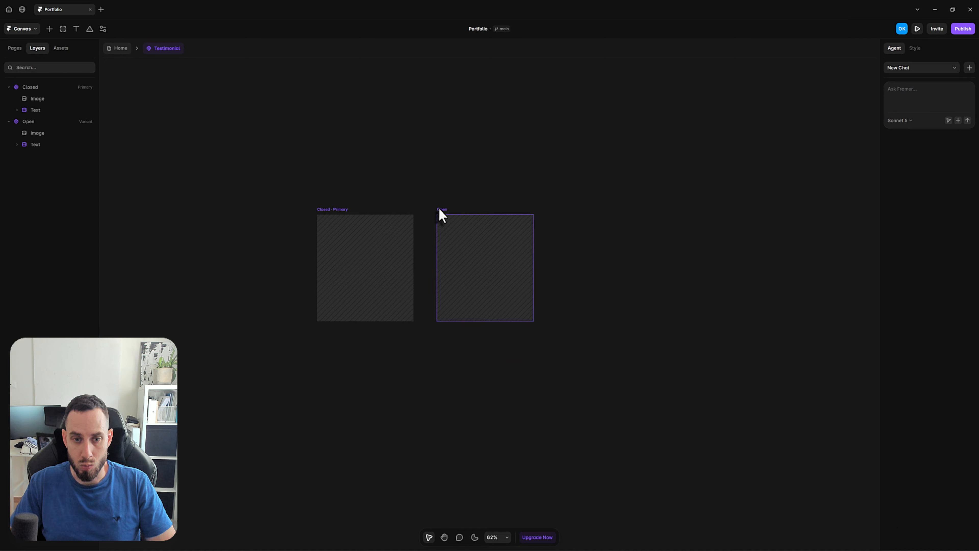
In the Closed variant, set the Text stack's opacity to 0 and give the stack padding
click(343, 216)
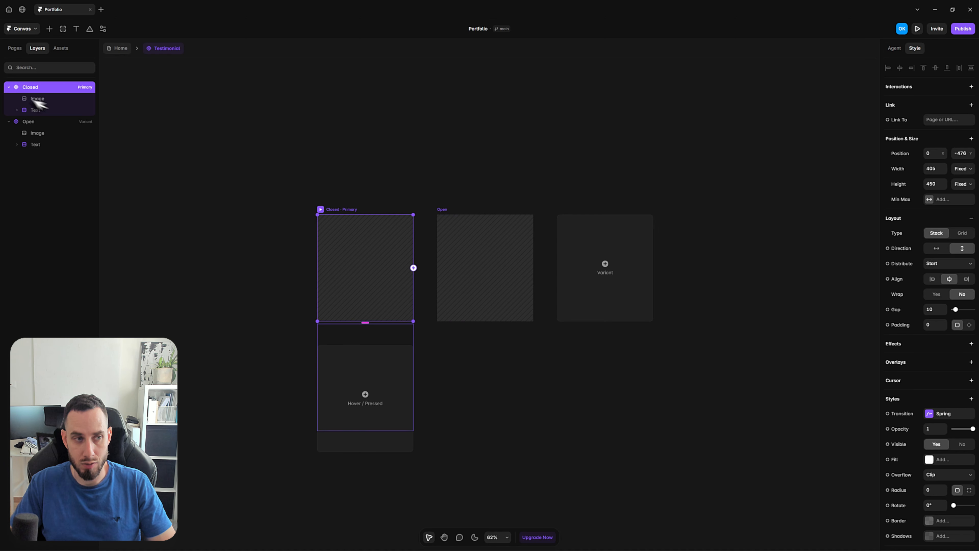
click(37, 112)
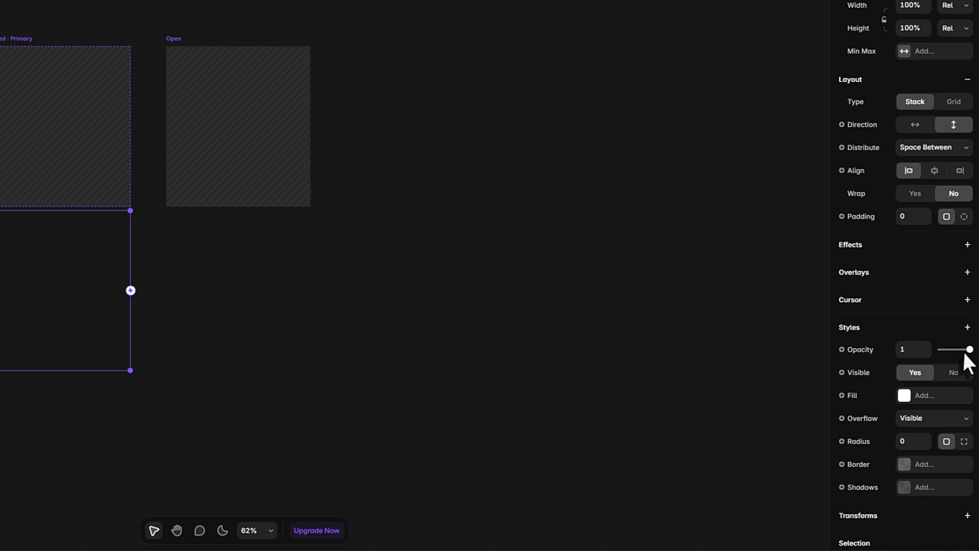
drag(968, 349, 938, 349)
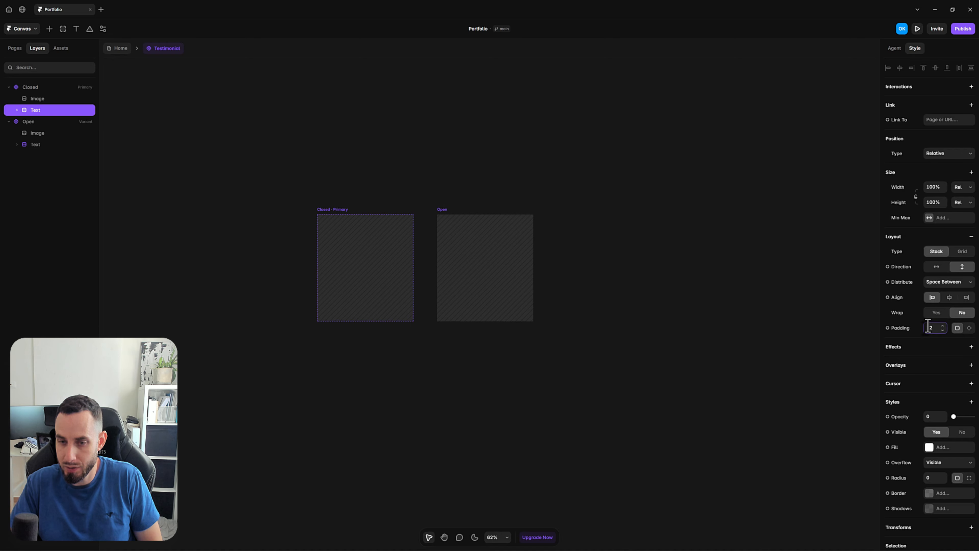
click(331, 213)
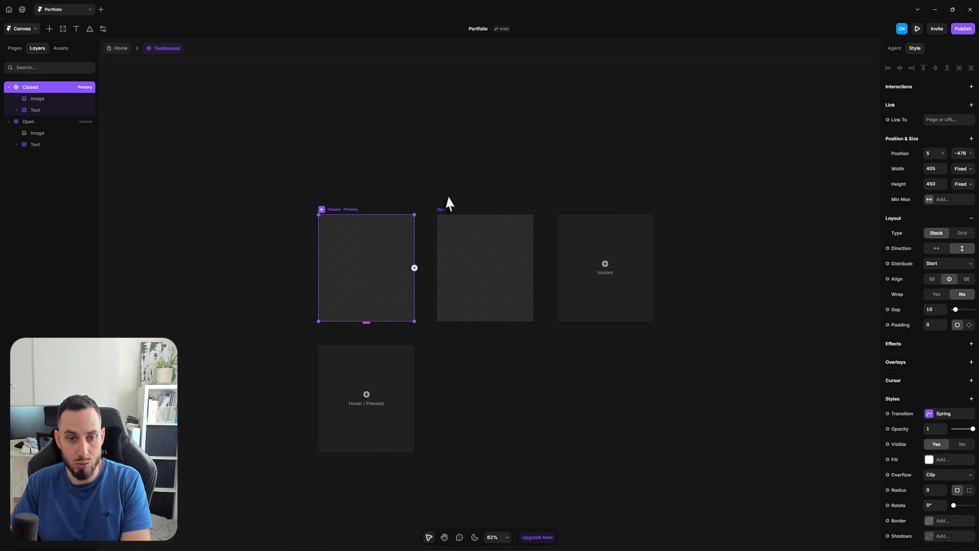
In the Open variant, reorder the layers so that Image comes after the Text stack
click(447, 214)
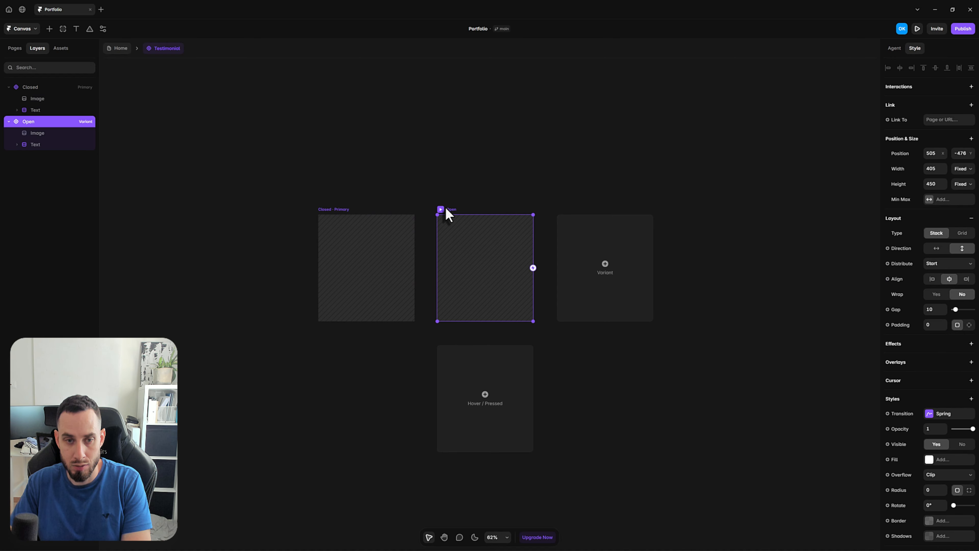
click(44, 134)
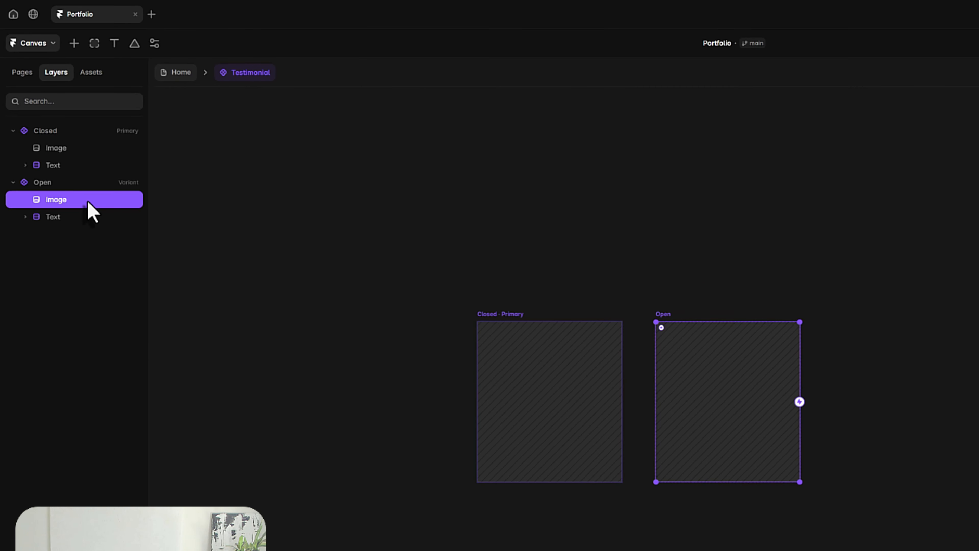
key(Down)
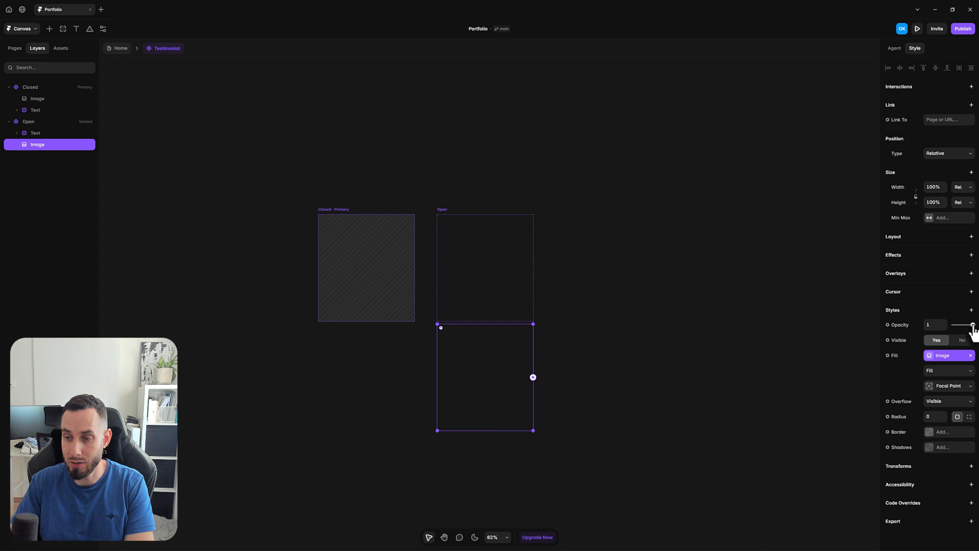
In the Open variant, set the Image layer's opacity to 0 and the Text stack's opacity to 1
mouse_move(972, 326)
mouse_down()
mouse_move(948, 334)
mouse_move(953, 326)
mouse_up()
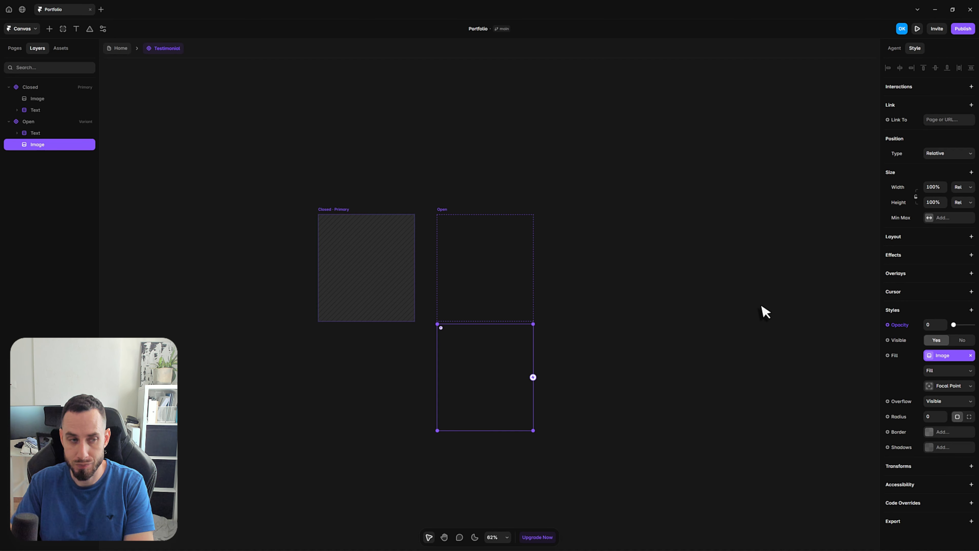
click(39, 133)
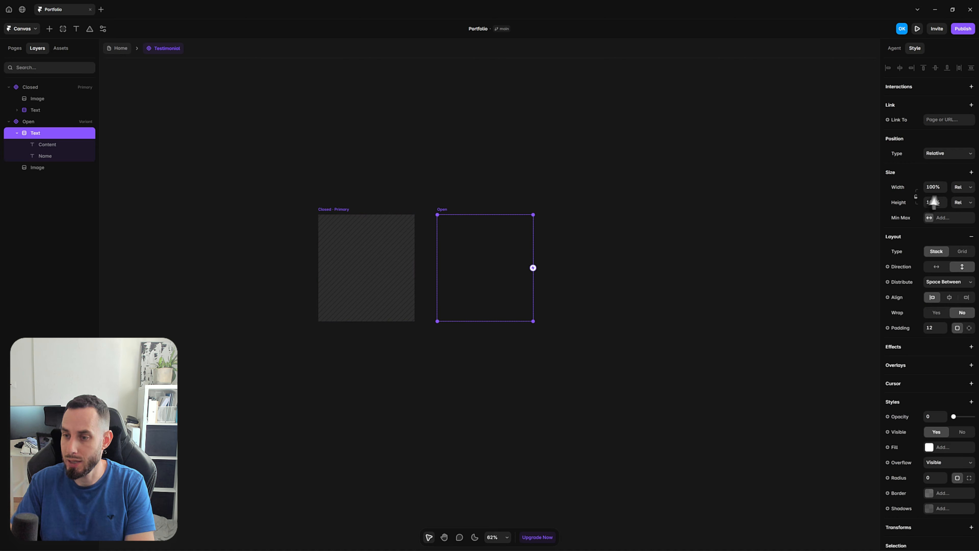
drag(953, 418, 977, 429)
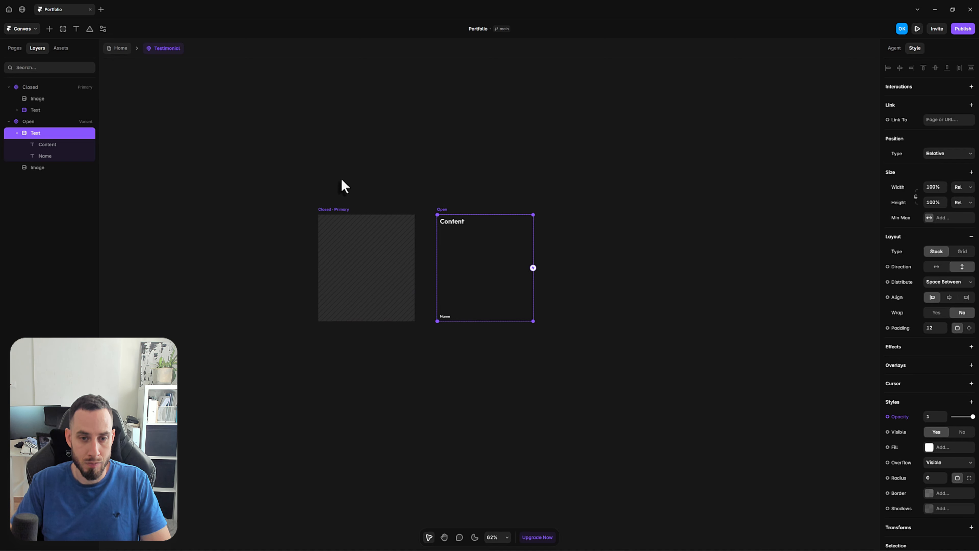
click(340, 185)
key(space)
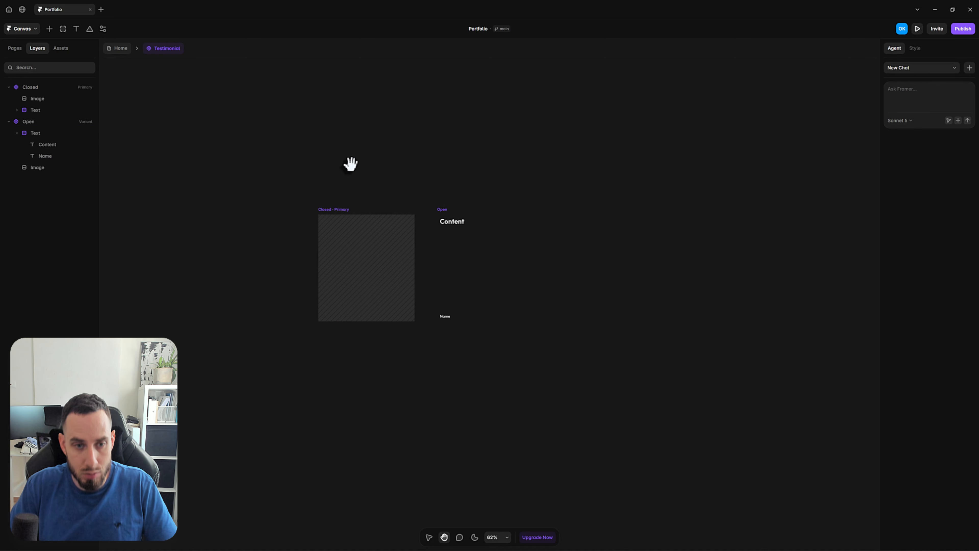
drag(349, 188, 350, 201)
Base the Closed variant's Spring transition on Physics and set its stiffness to 160
click(345, 222)
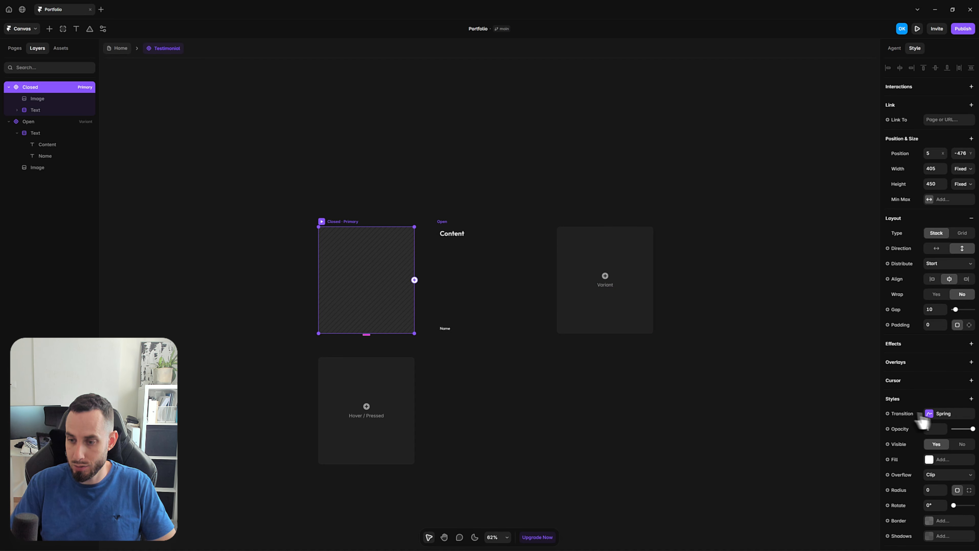
click(8, 87)
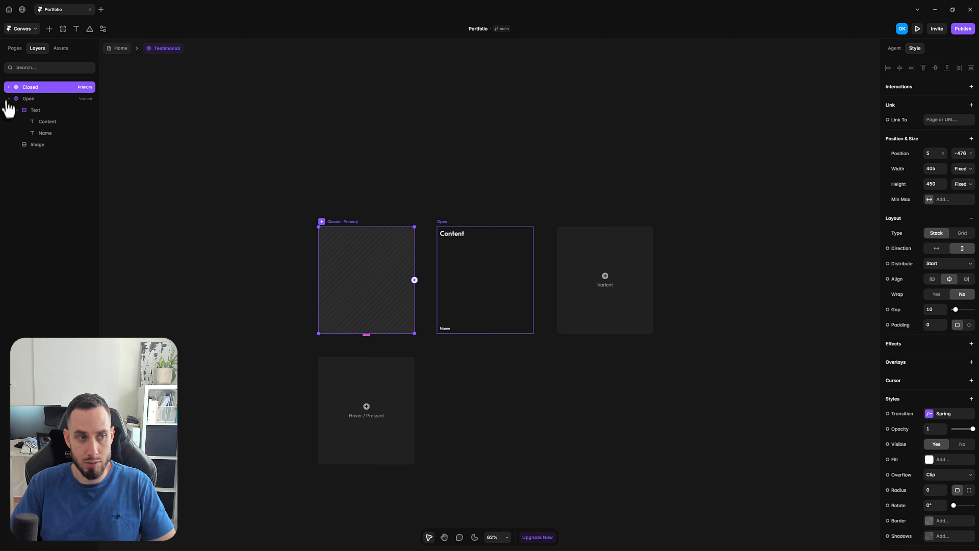
click(9, 98)
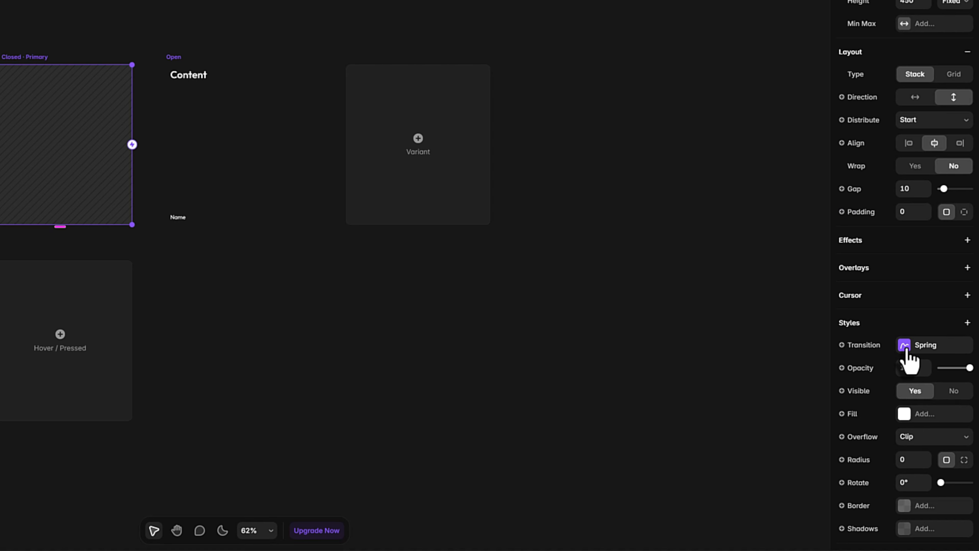
click(904, 345)
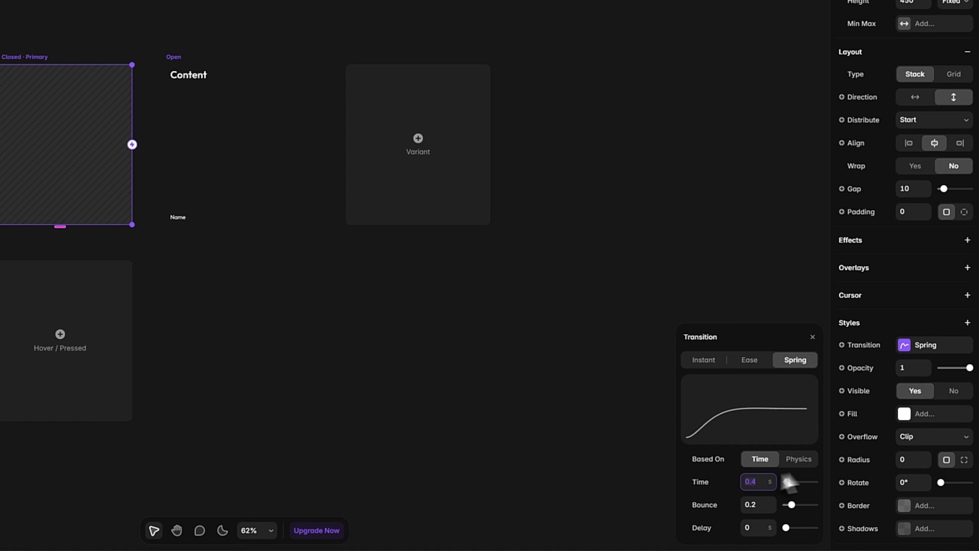
click(801, 461)
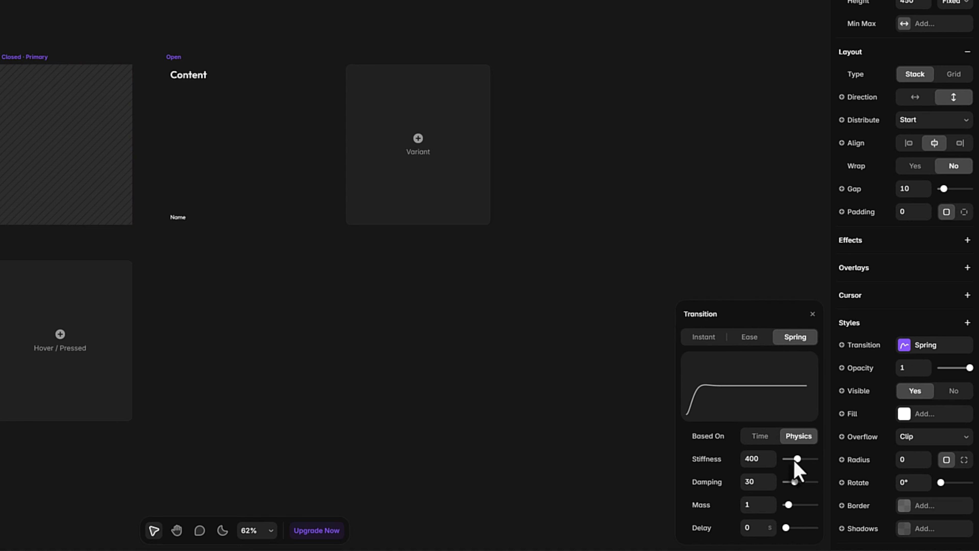
drag(797, 461, 790, 462)
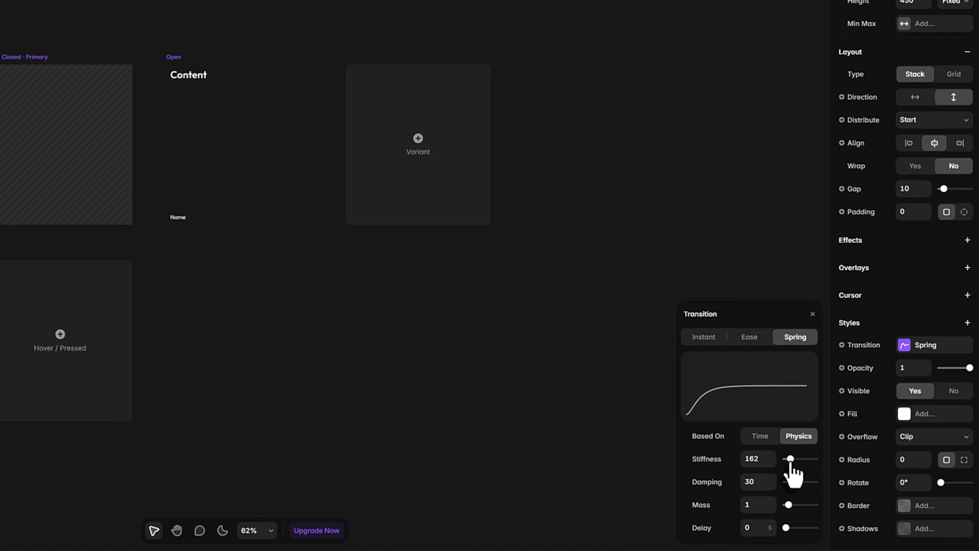
click(753, 462)
text(16)
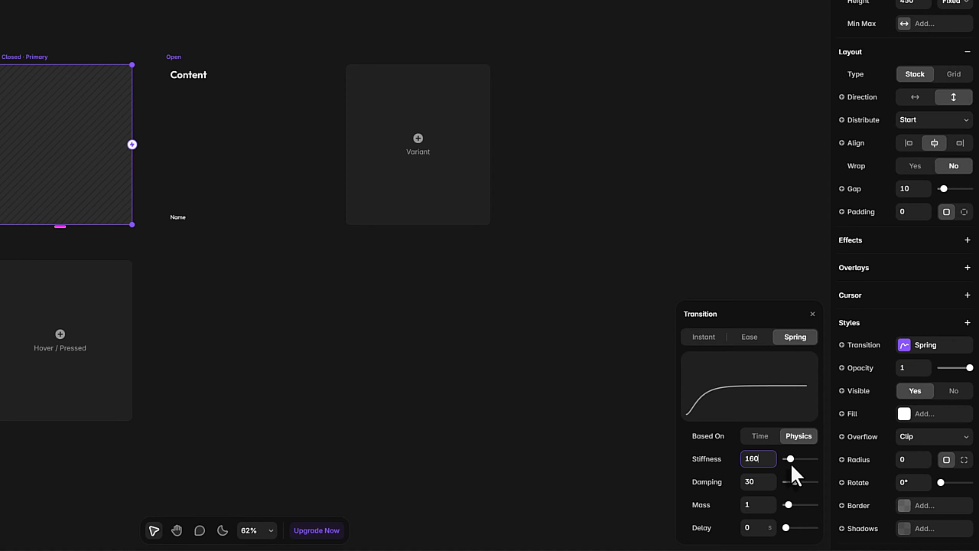
Set the damping of the Closed variant's spring transition to 35
drag(795, 482, 795, 482)
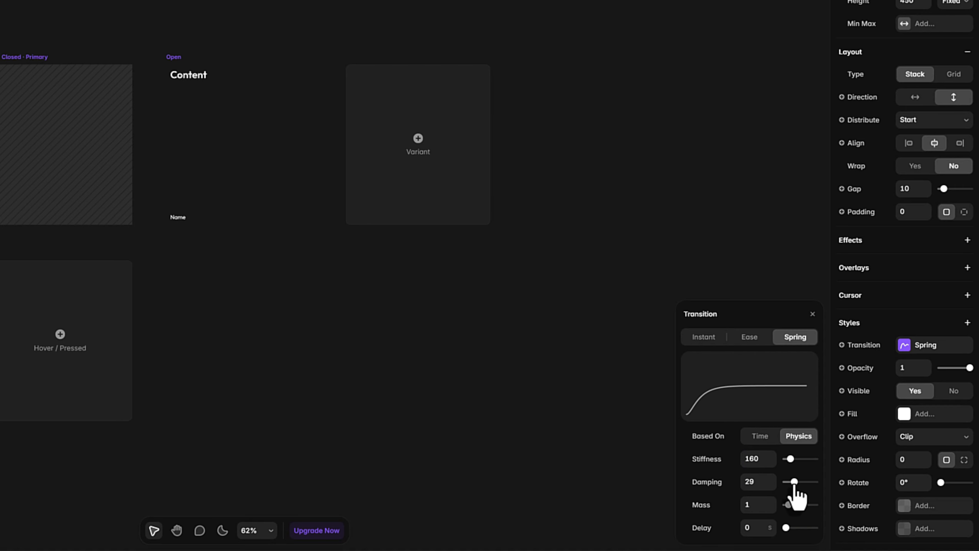
click(769, 481)
text(3)
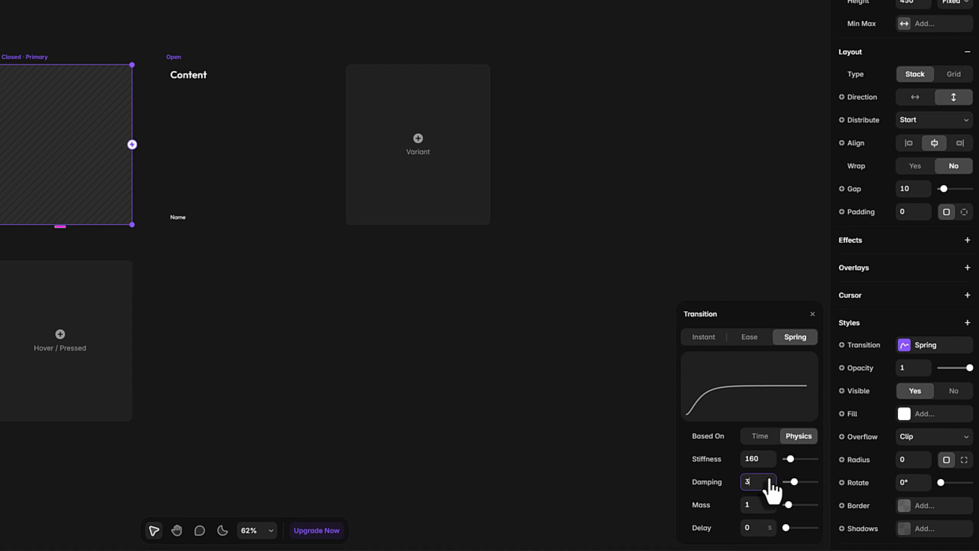
text(5)
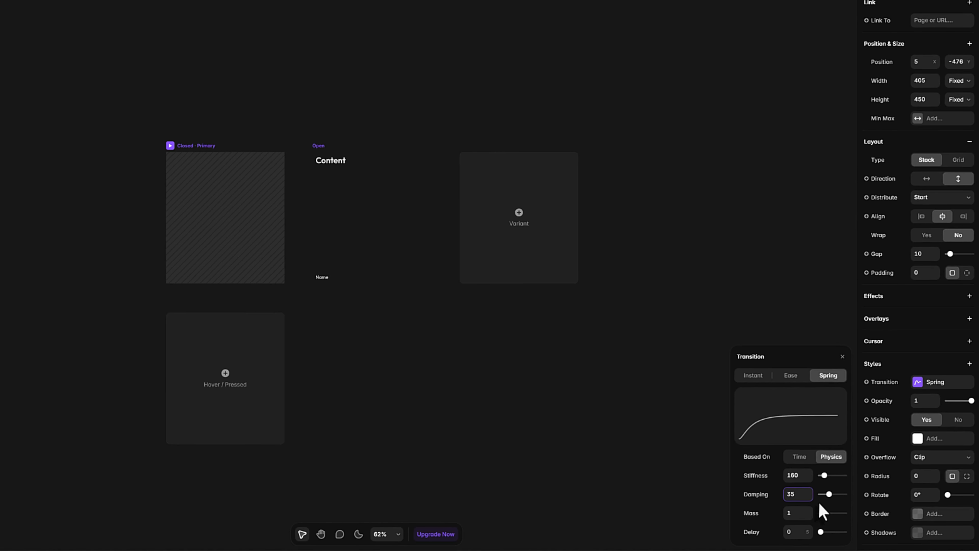
click(230, 96)
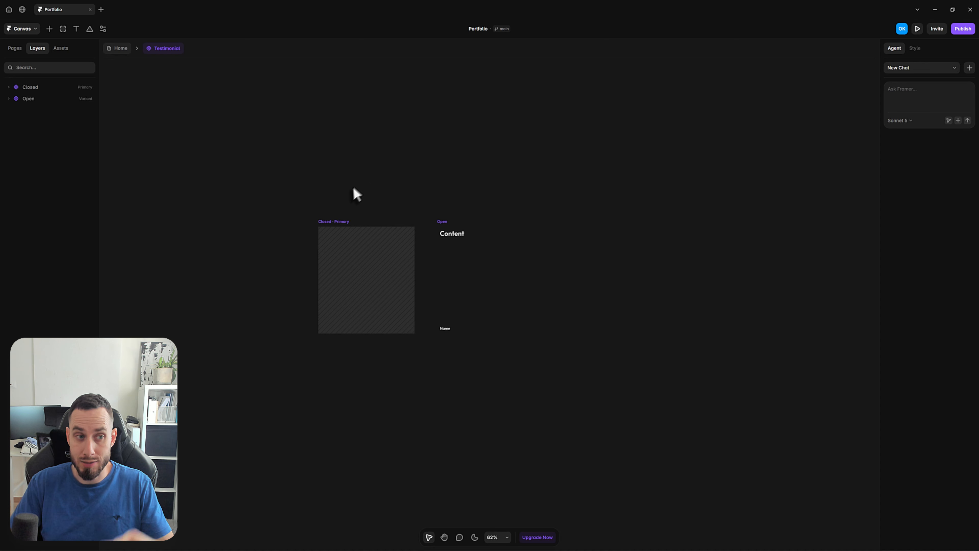
Add Click interactions that switch the Closed variant to Open and the Open variant back to Closed
click(341, 228)
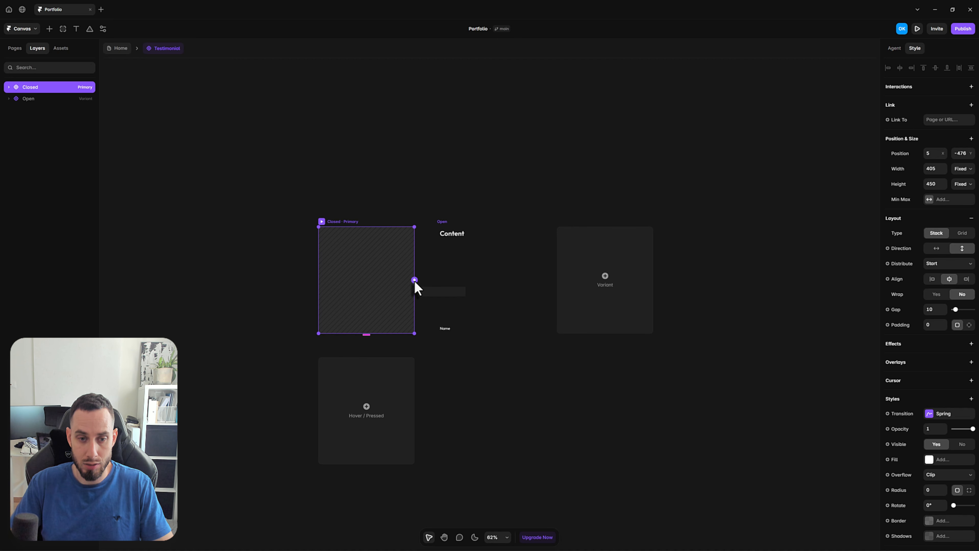
drag(415, 281, 459, 280)
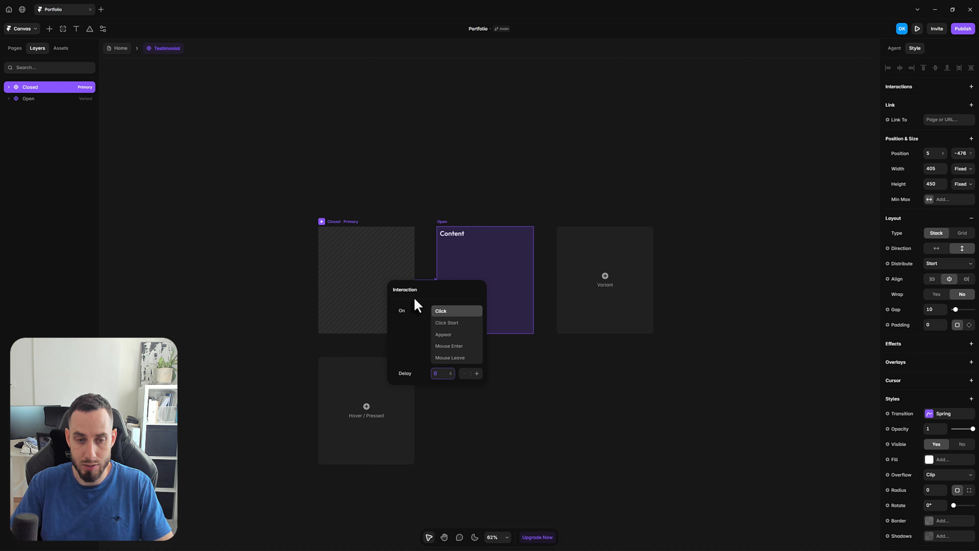
click(566, 422)
click(443, 221)
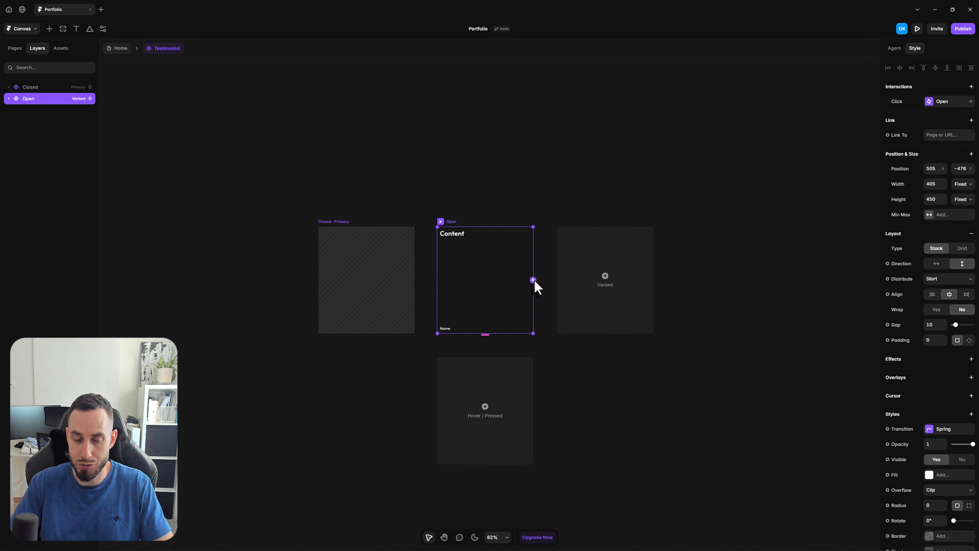
drag(534, 281, 515, 294)
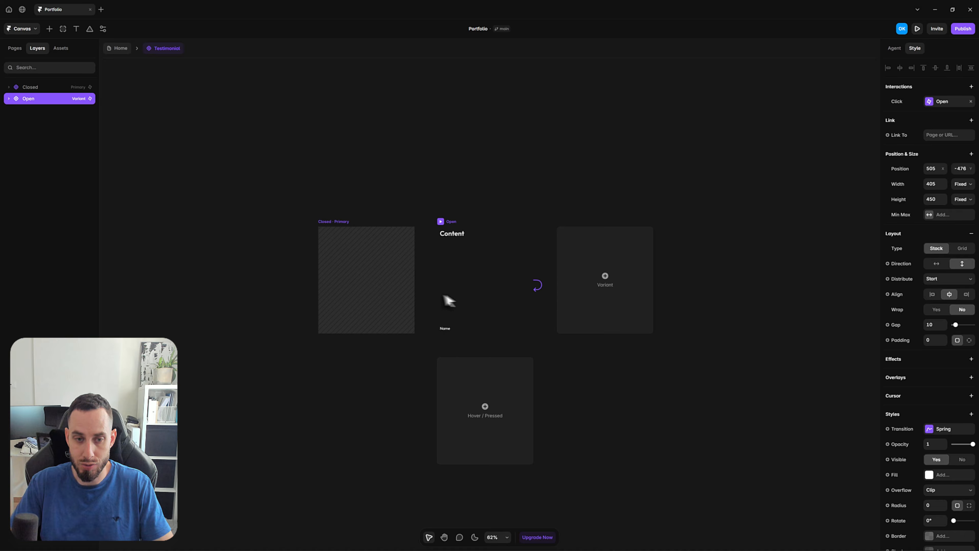
drag(449, 301, 397, 298)
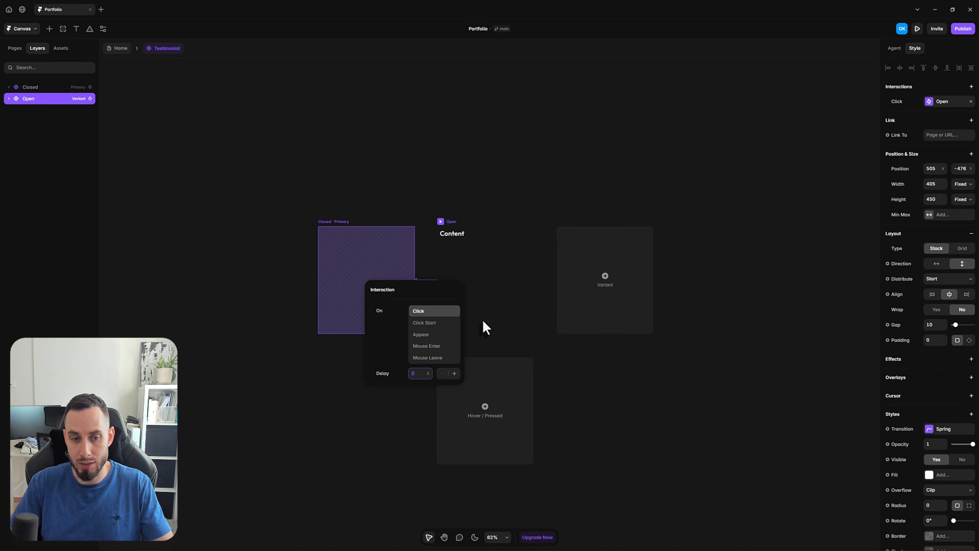
click(662, 408)
Preview the Testimonial component, test toggling the card open and closed, and return to the component canvas
click(333, 227)
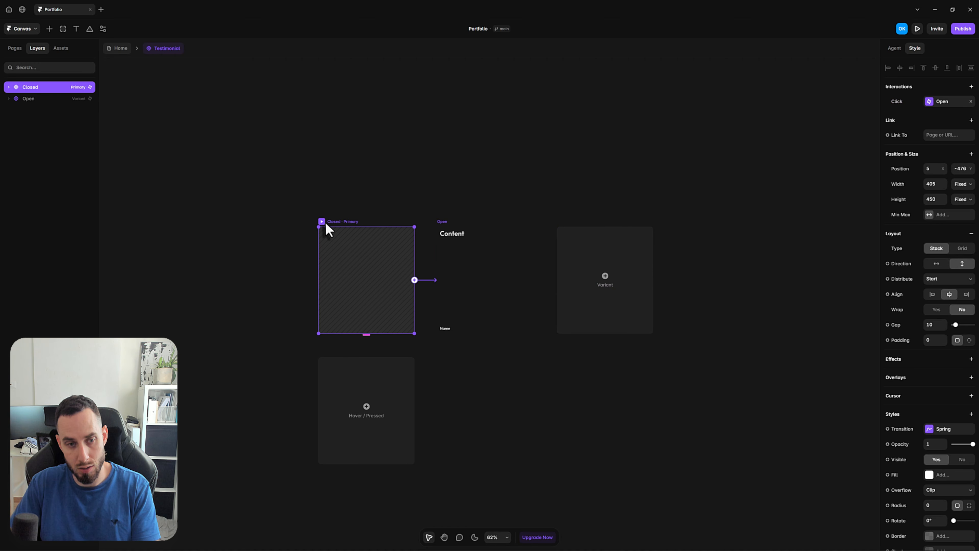
key(ctrl+p)
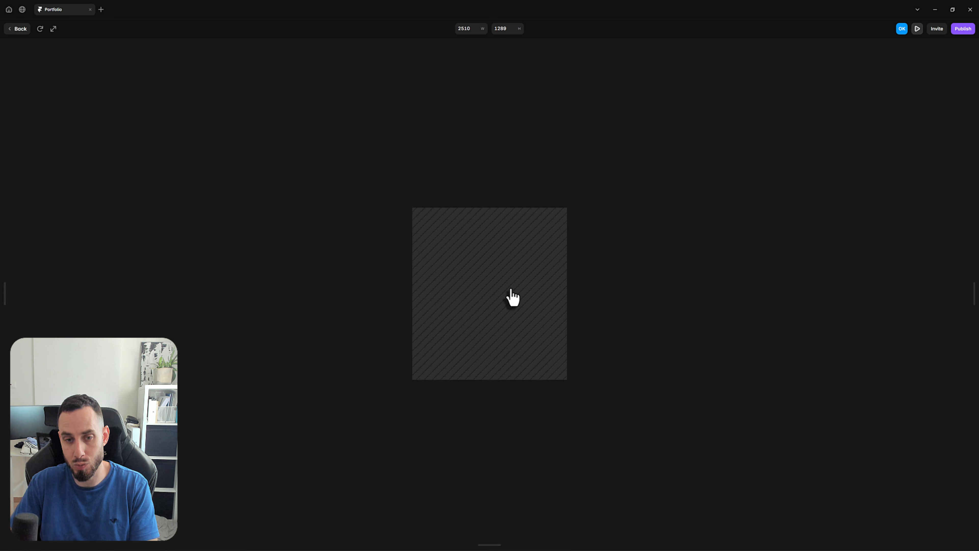
click(474, 276)
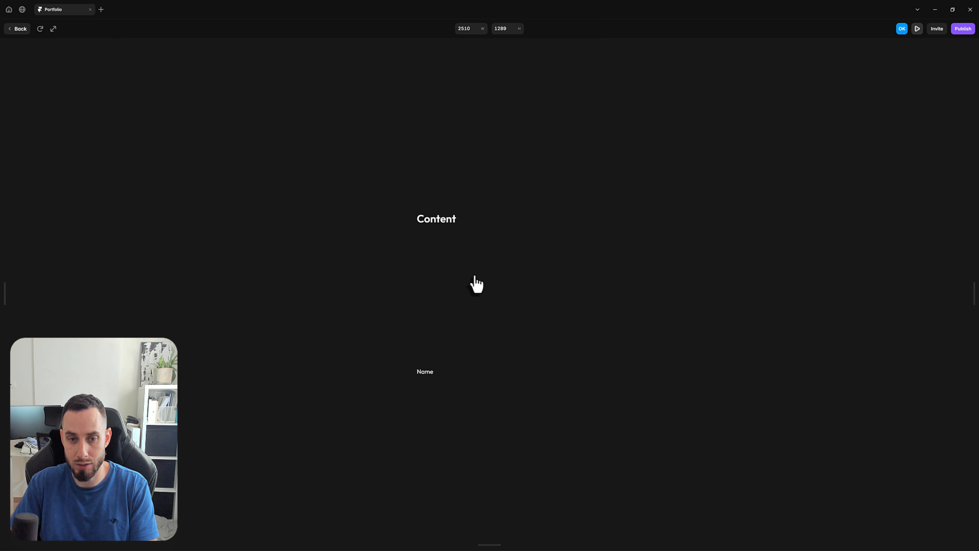
click(474, 276)
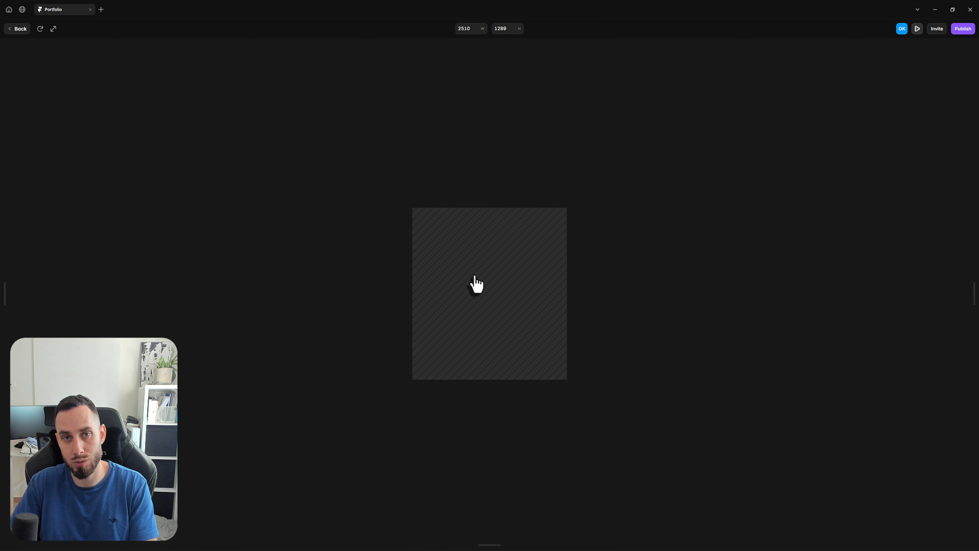
click(16, 29)
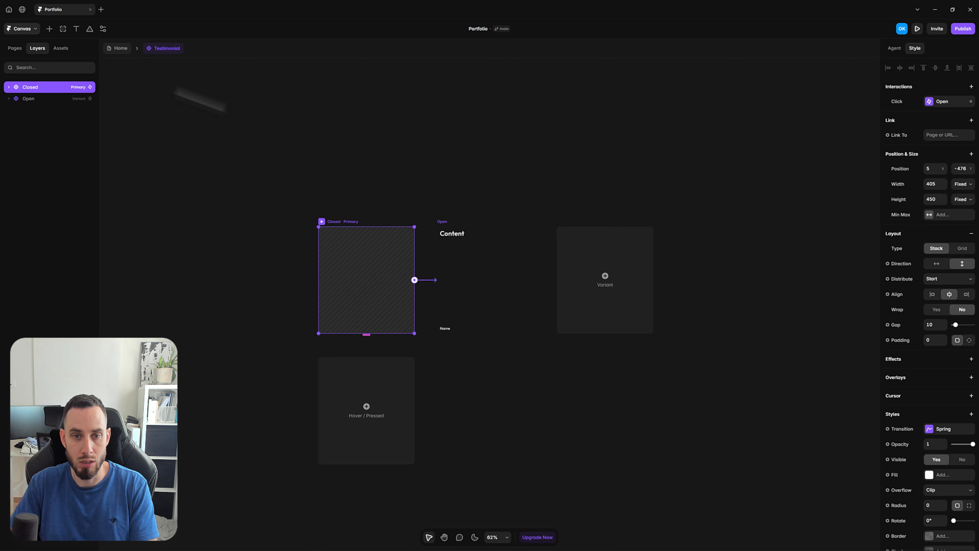
click(386, 177)
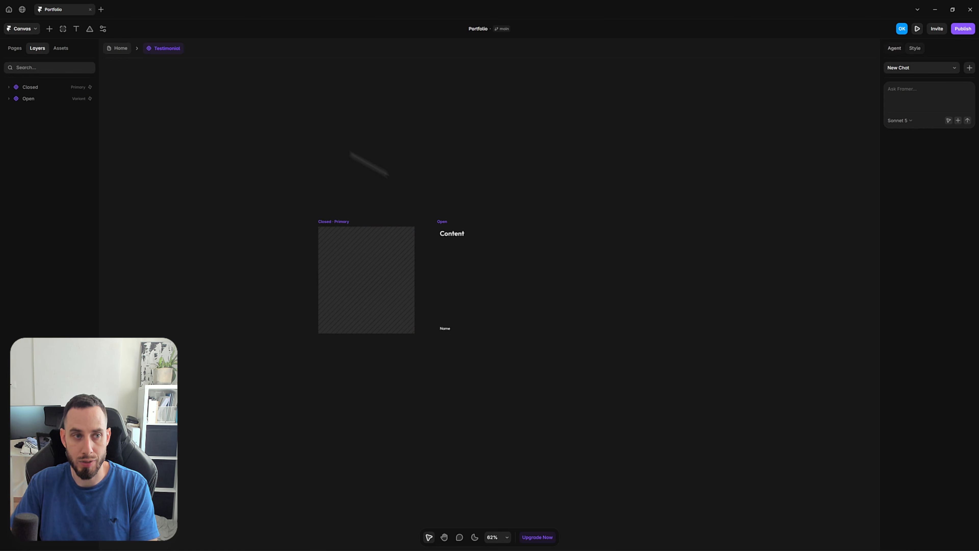
Return to the Home page and move the Testimonial instance out of its stack onto the empty canvas beside the page
click(121, 49)
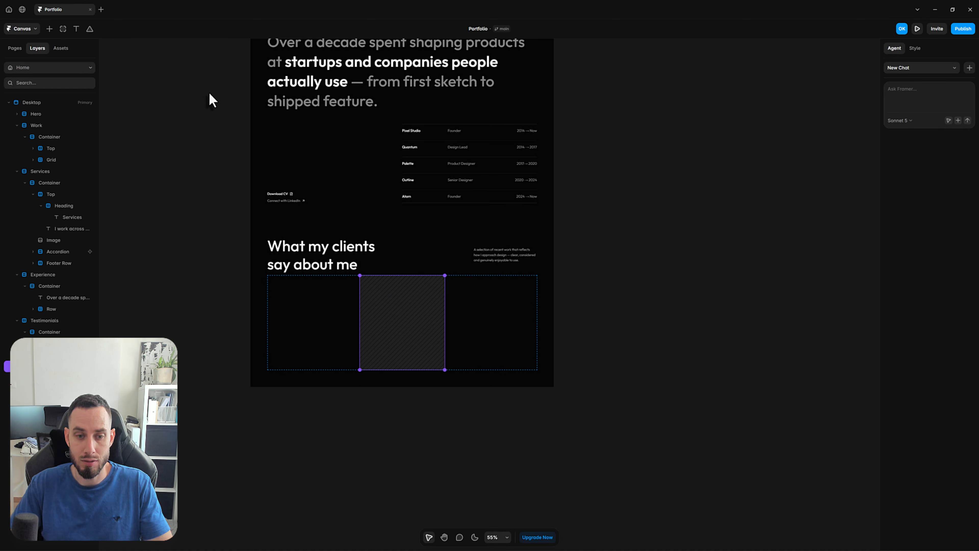
click(62, 355)
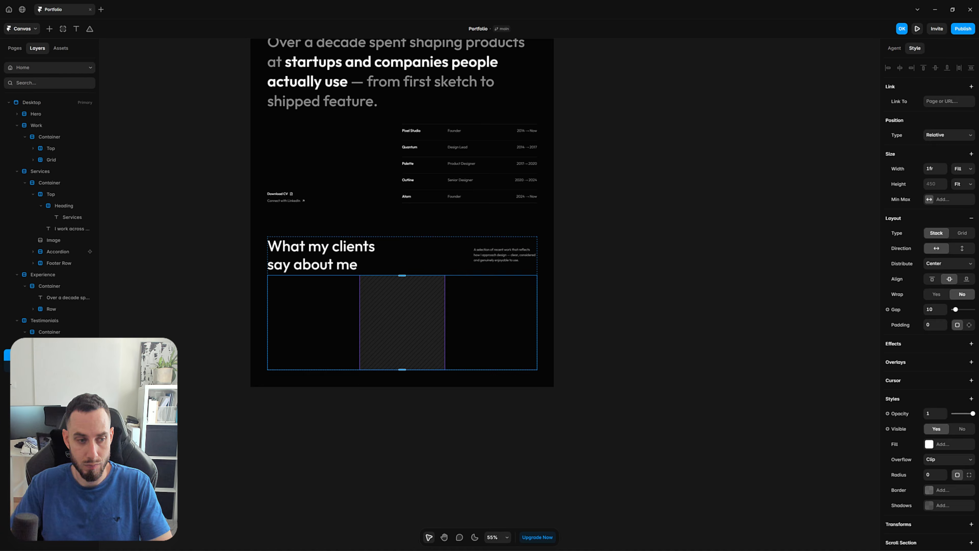
drag(404, 313, 698, 283)
click(660, 208)
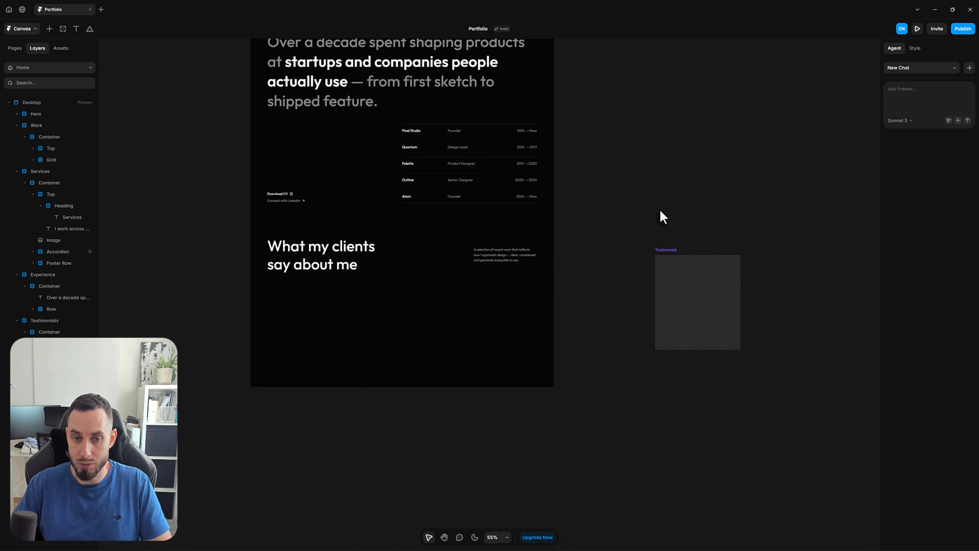
Insert the Testimonials CMS collection into the empty stack below the "What my clients say about me" heading
click(316, 344)
click(49, 29)
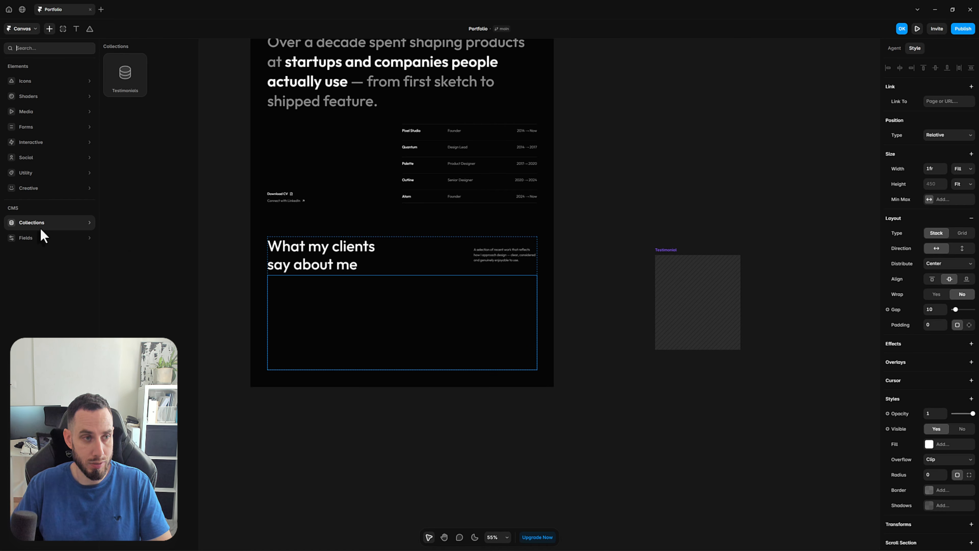
mouse_move(61, 226)
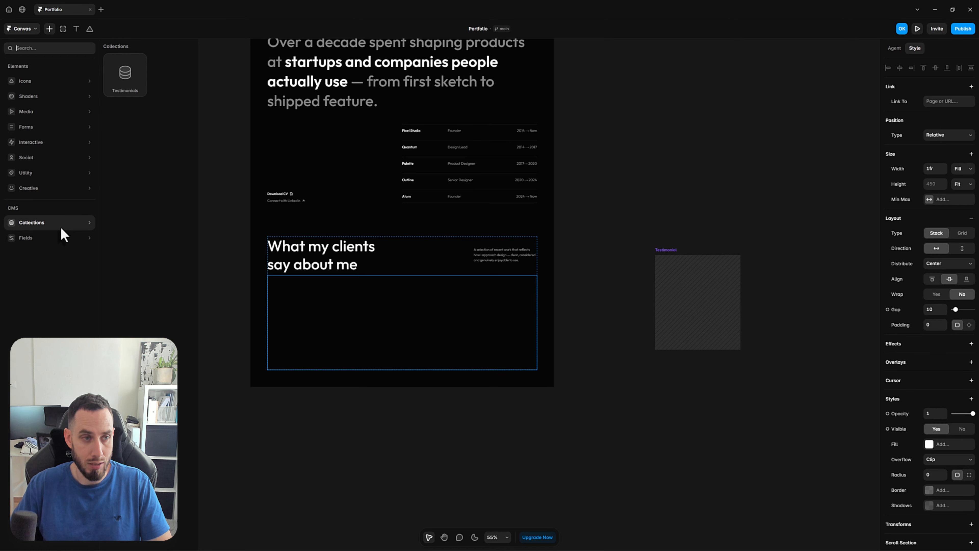
drag(120, 84, 401, 324)
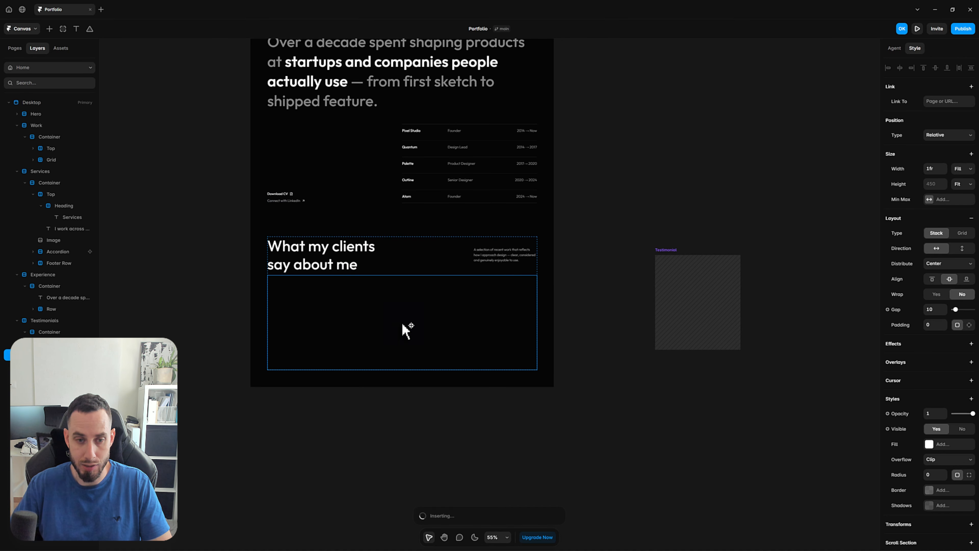
click(399, 321)
scroll(413, 301, up, 10)
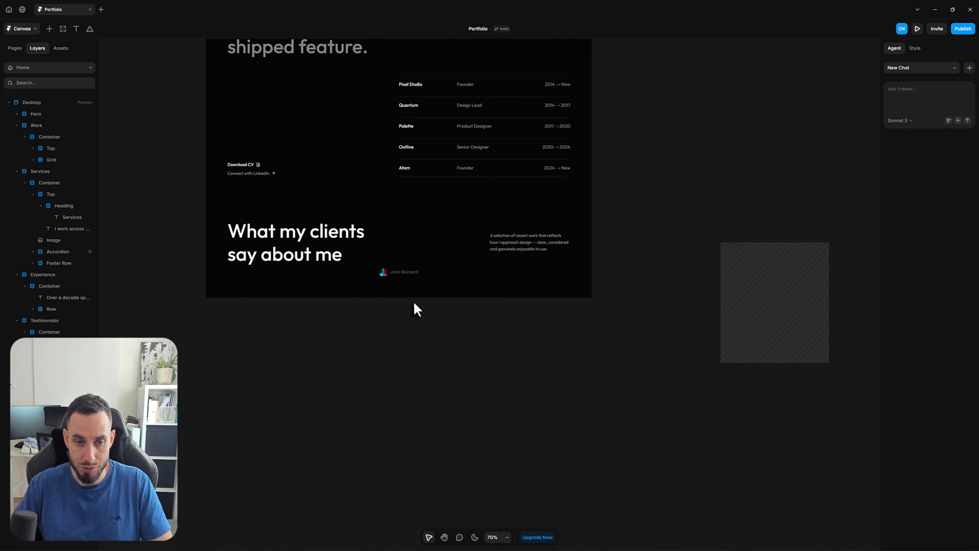
scroll(389, 277, down, 5)
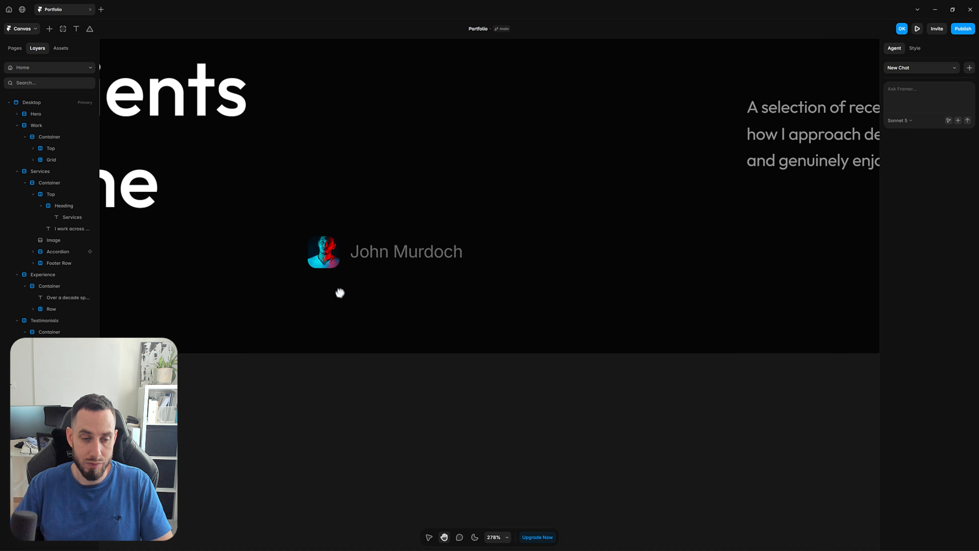
scroll(406, 323, down, 2)
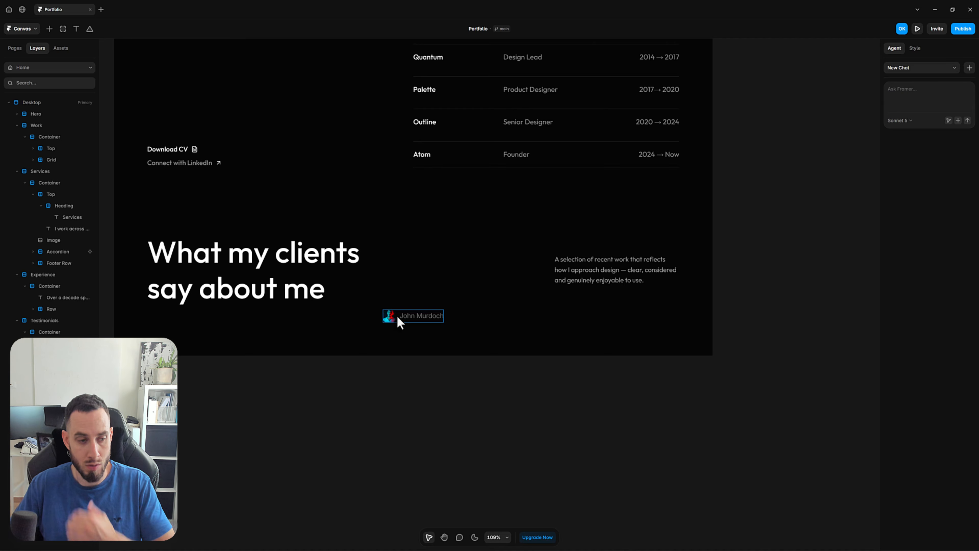
Delete the default image, name and empty state layers from the Testimonials collection list
click(396, 317)
click(79, 391)
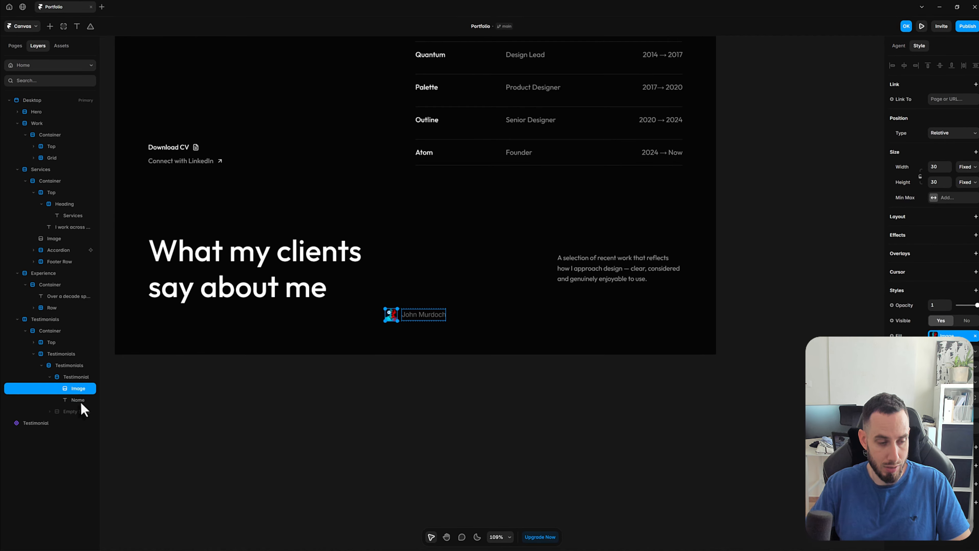
shift+click(79, 401)
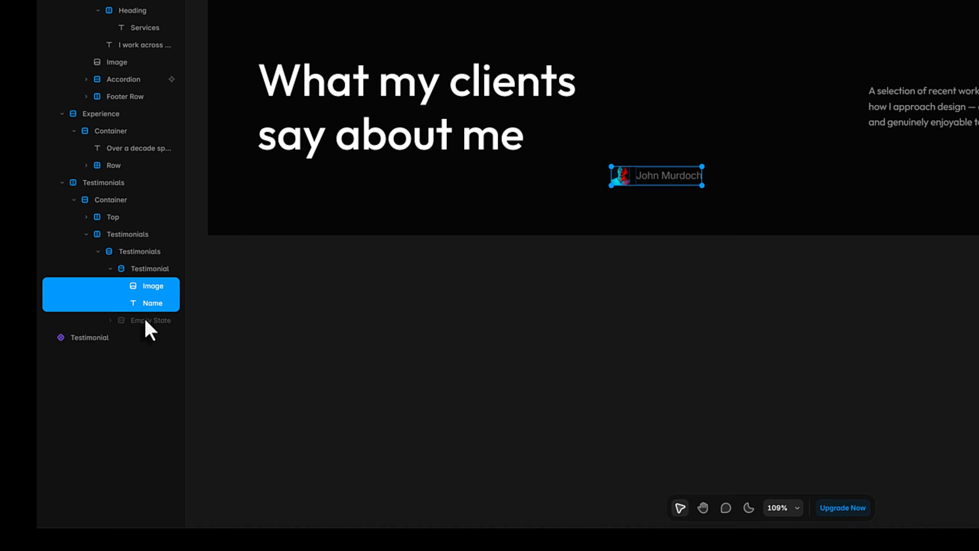
shift+click(146, 321)
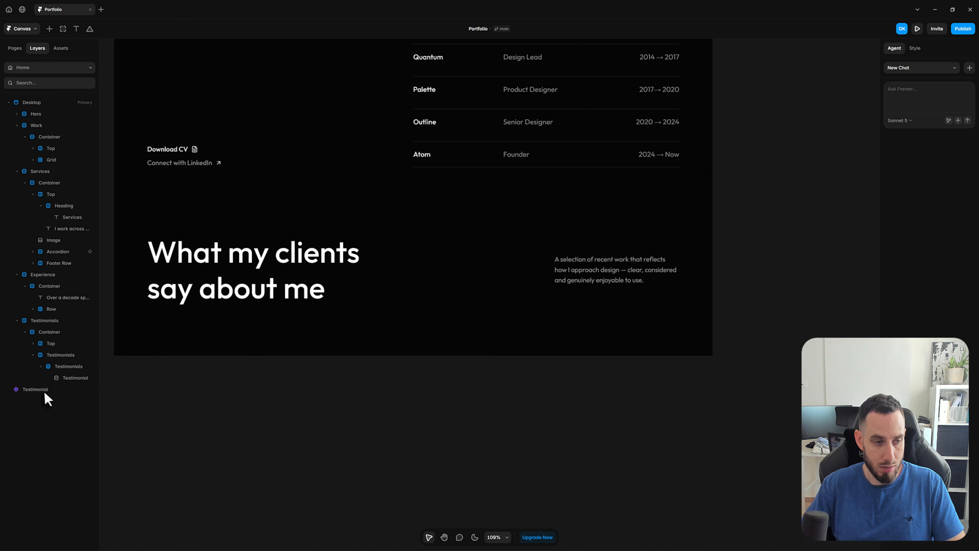
Move the Testimonial component instance from the canvas into the Testimonial item of the collection list
click(45, 393)
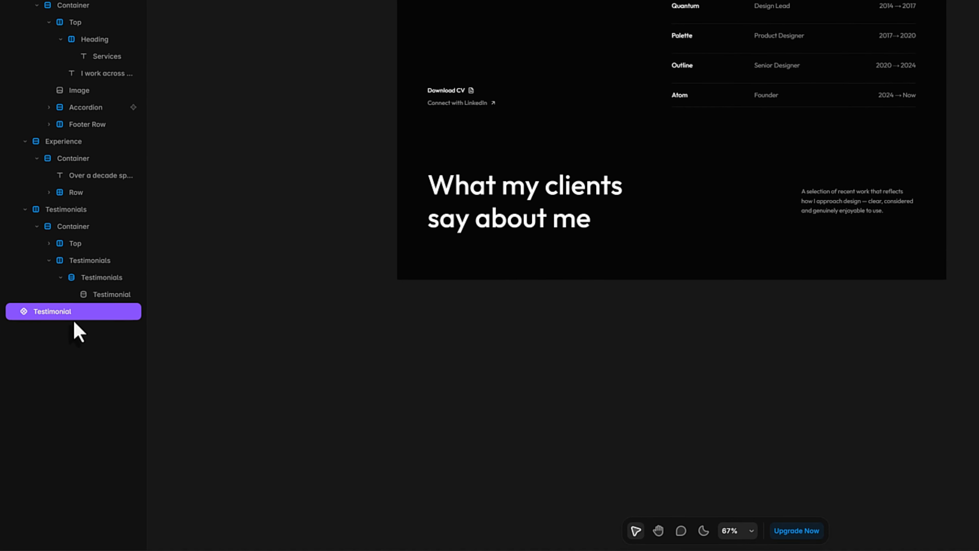
click(104, 292)
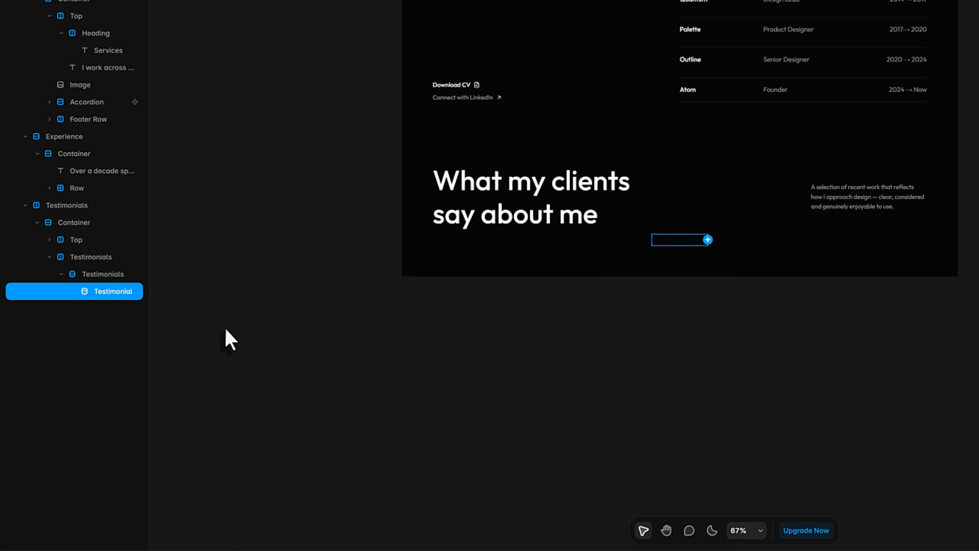
key(ctrl+v)
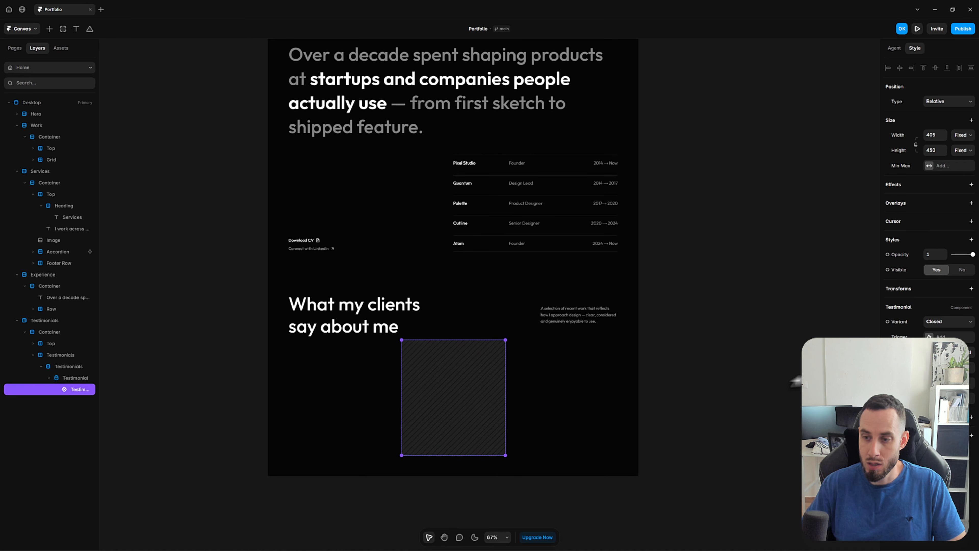
click(767, 380)
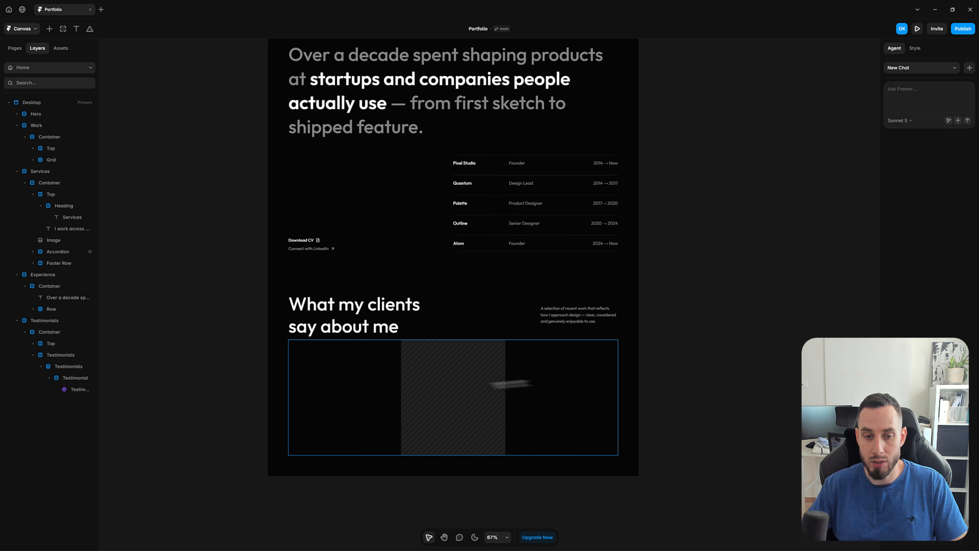
Bind the Testimonial instance's Image, Content and Name properties to the matching CMS fields
click(459, 391)
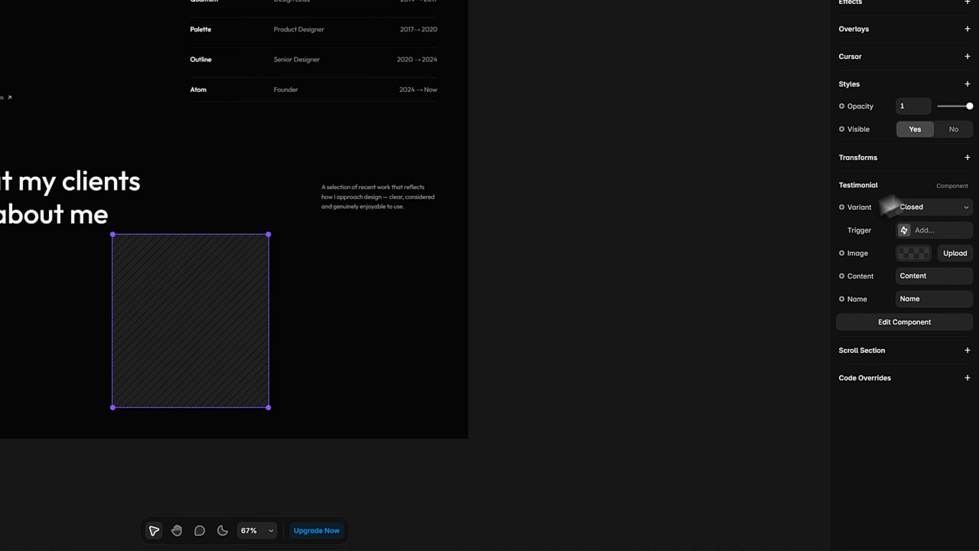
click(863, 257)
mouse_move(867, 279)
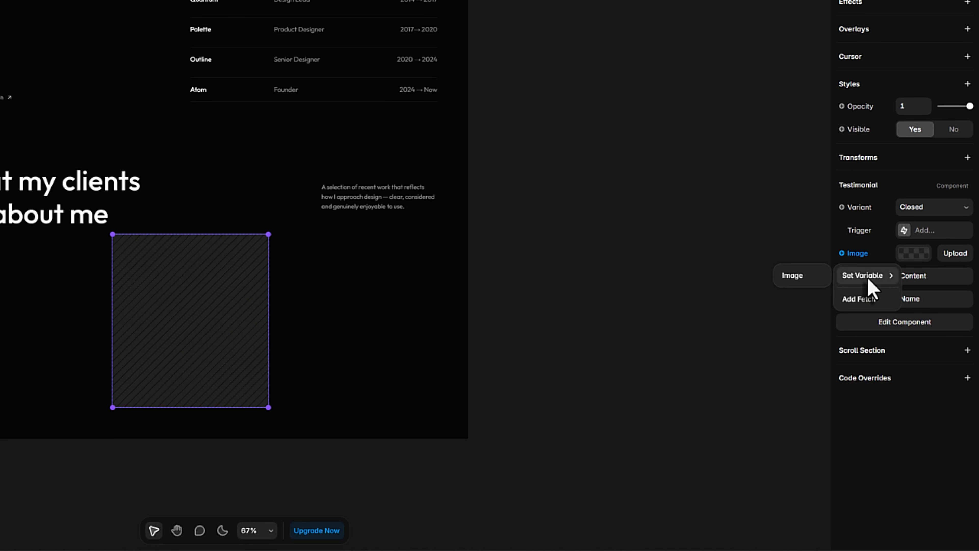
click(797, 280)
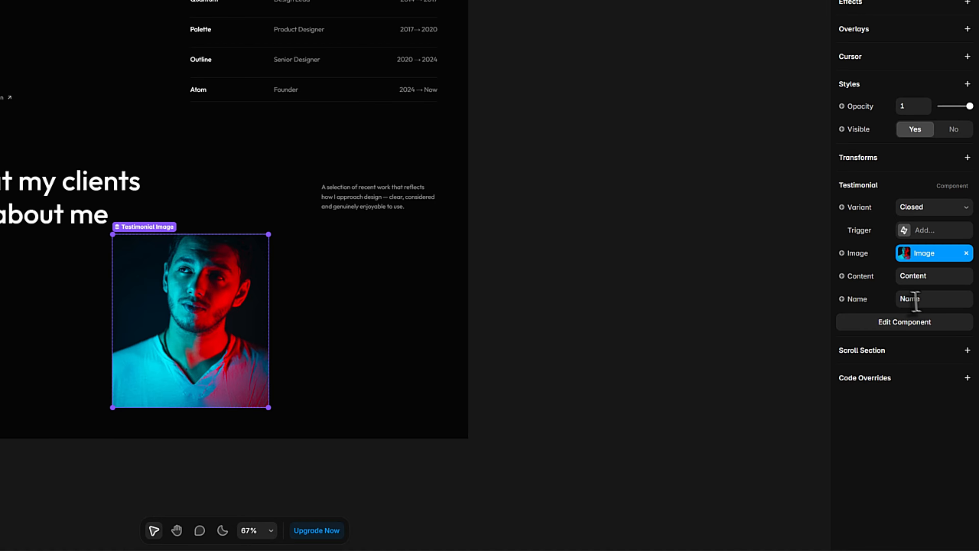
click(862, 278)
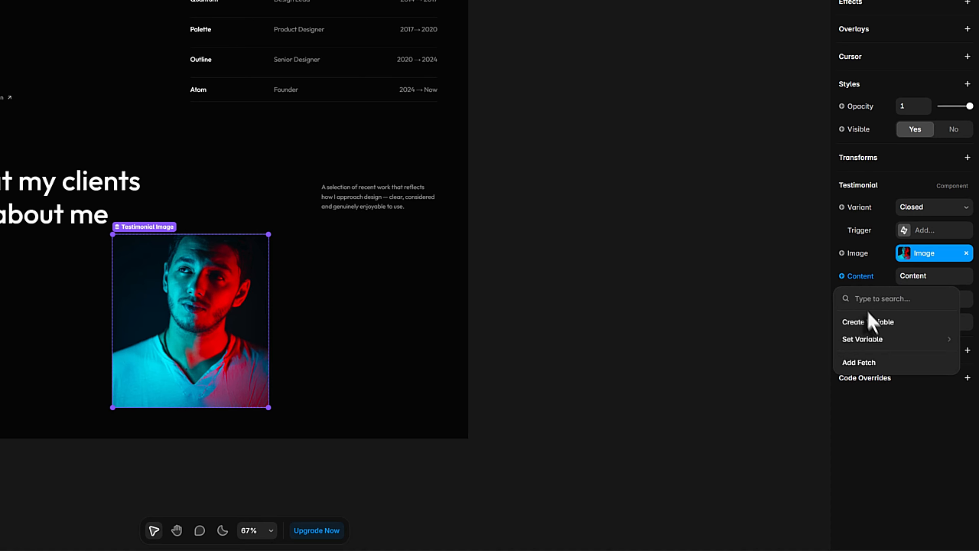
mouse_move(877, 339)
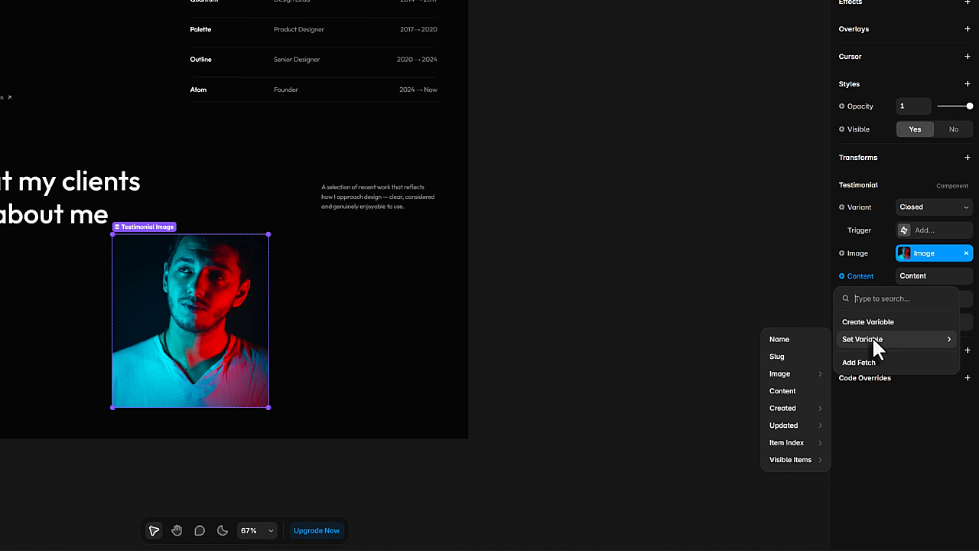
click(786, 391)
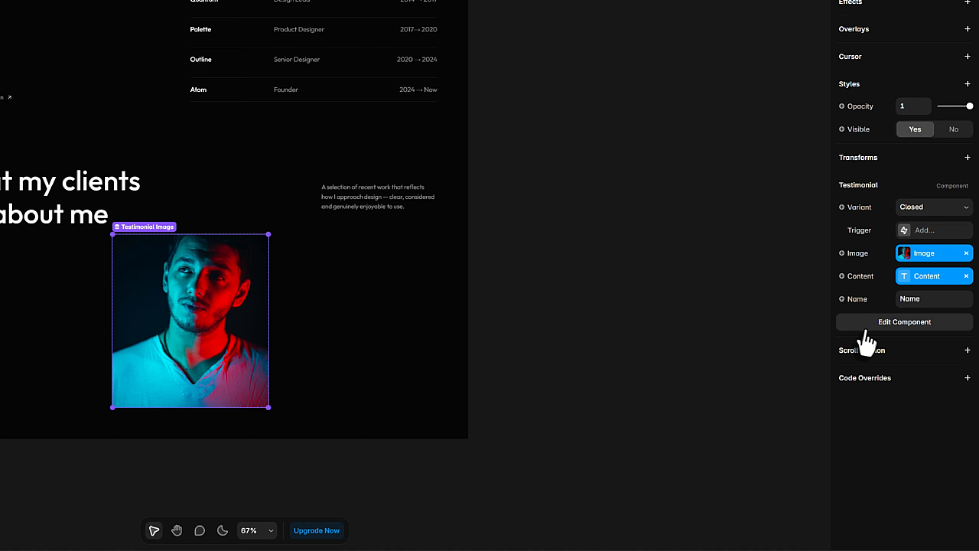
click(855, 298)
mouse_move(854, 363)
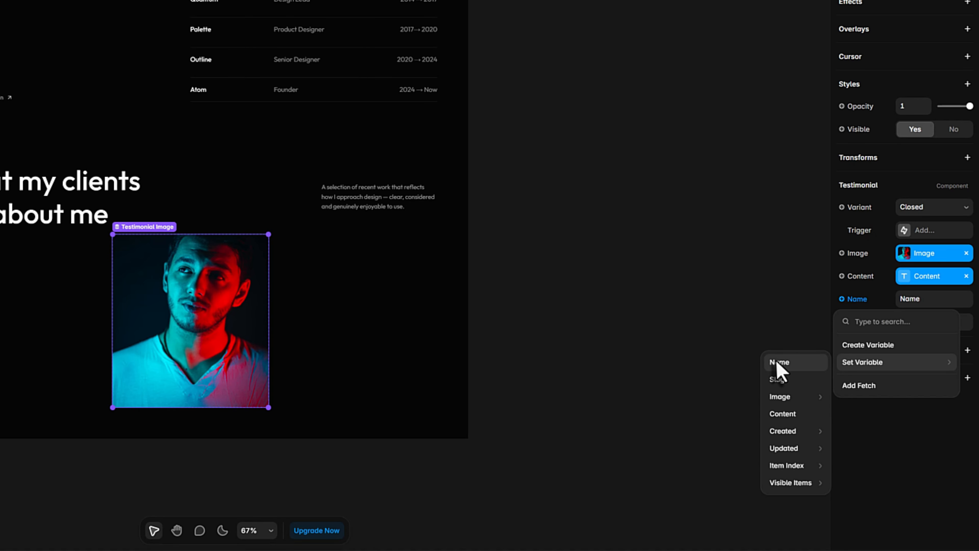
click(779, 363)
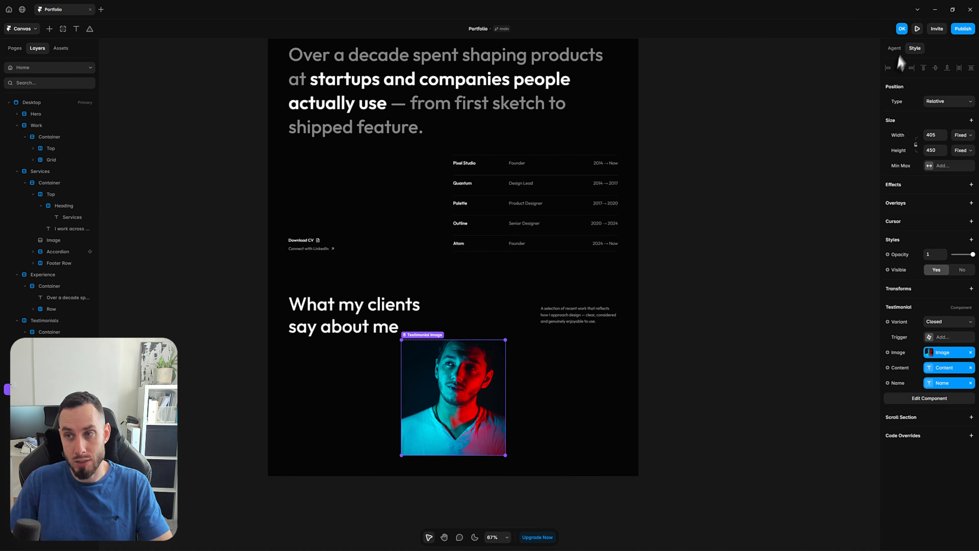
Preview the Home page, test flipping the testimonial card below the clients heading, and return to the canvas
click(917, 29)
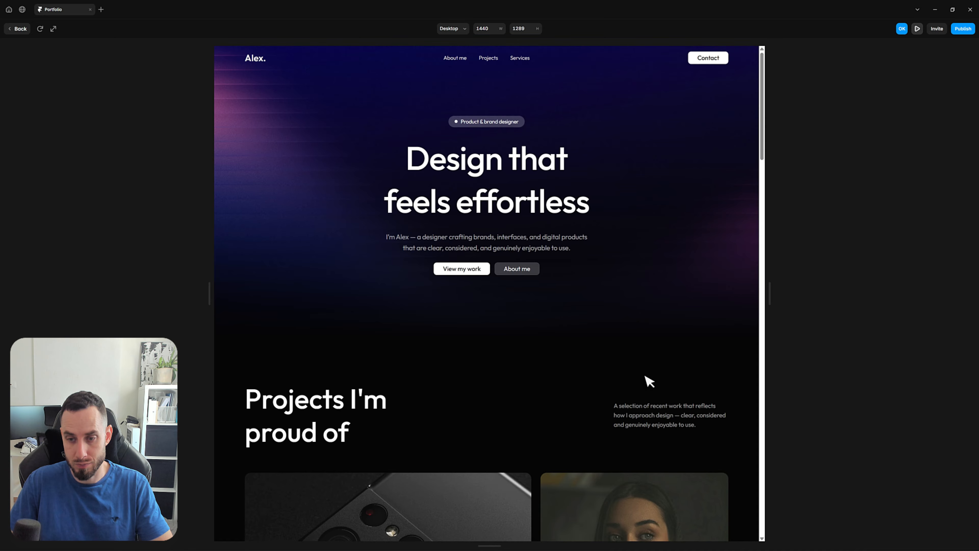
scroll(646, 376, down, 10)
scroll(645, 376, down, 15)
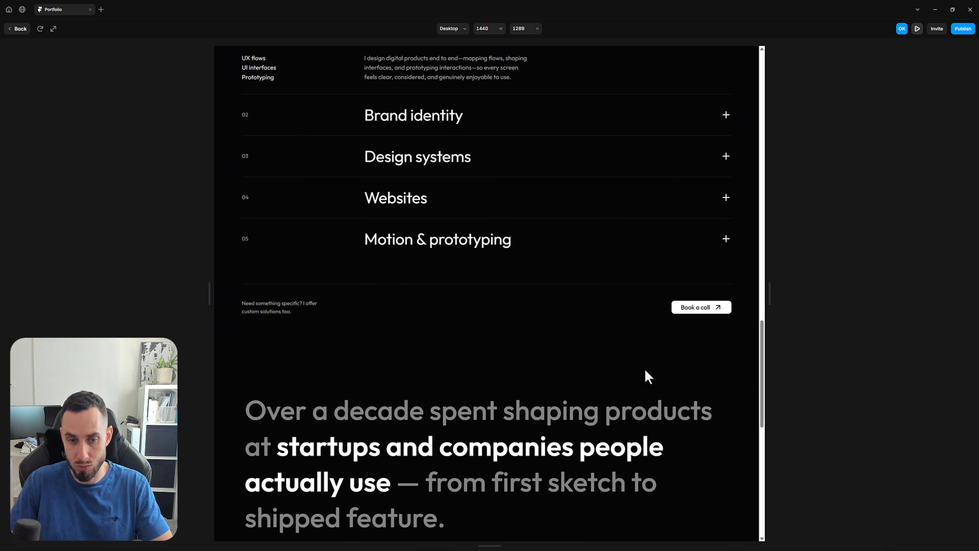
click(462, 407)
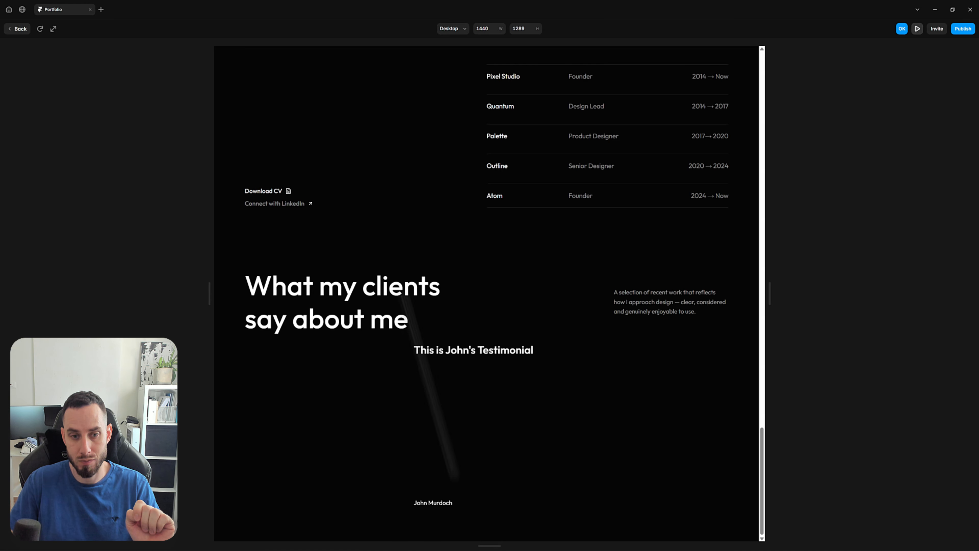
click(18, 31)
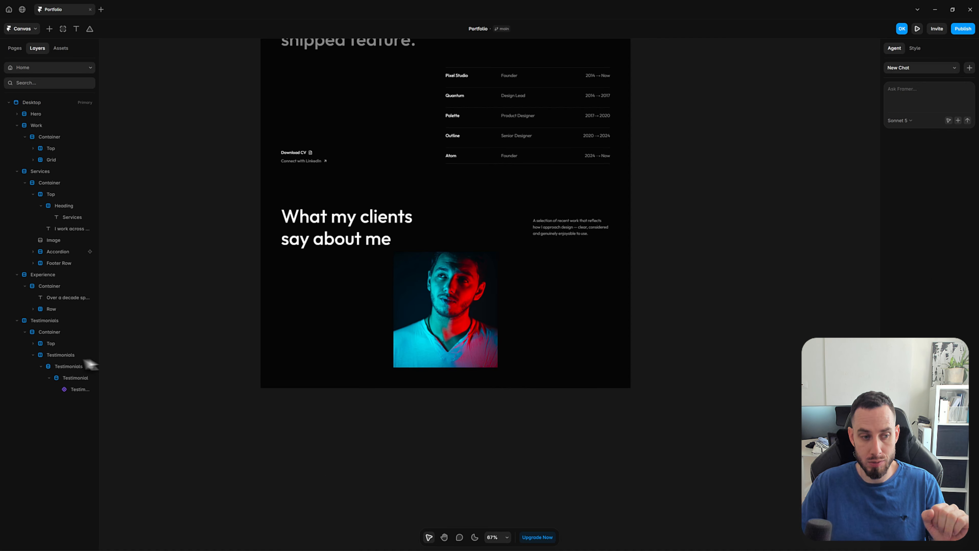
Change the Testimonials collection list's layout to Grid and set its width to Fill
click(70, 368)
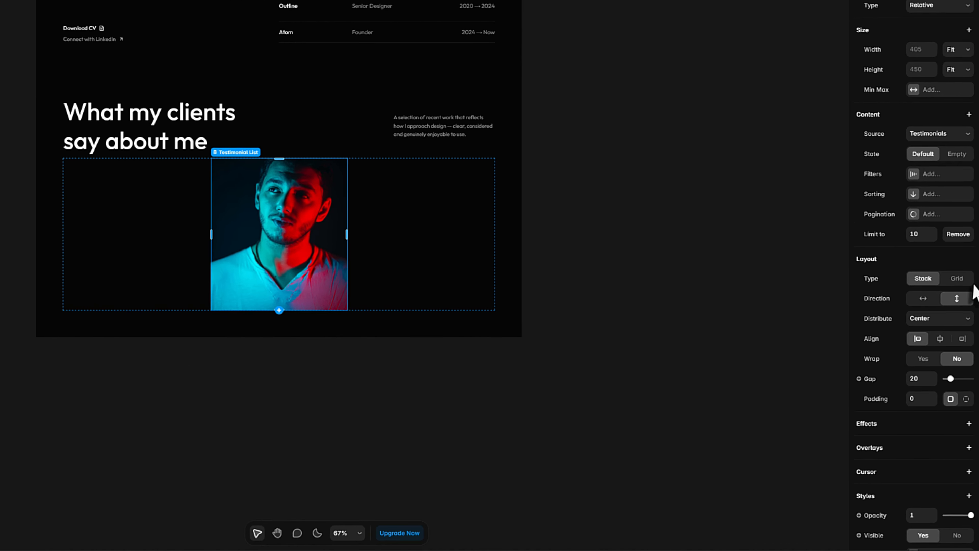
click(961, 343)
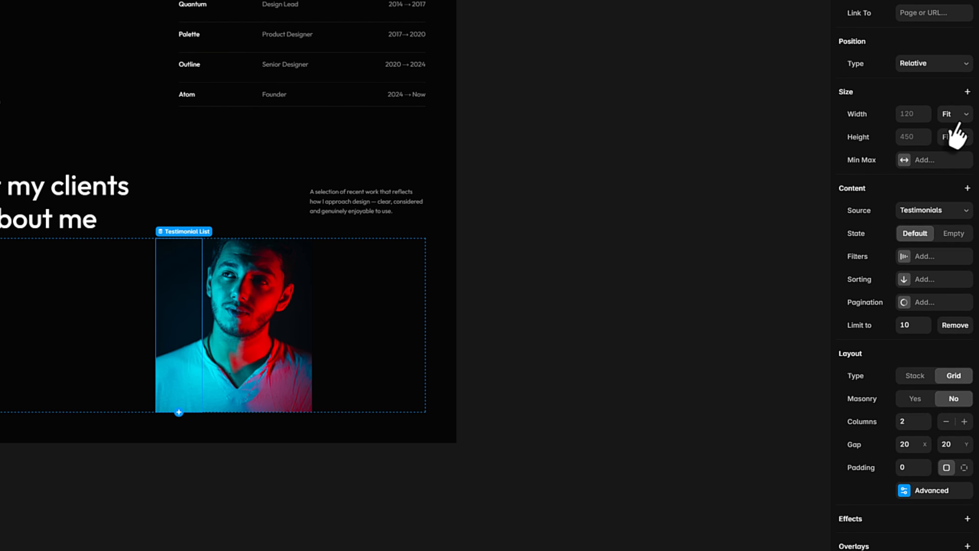
click(955, 114)
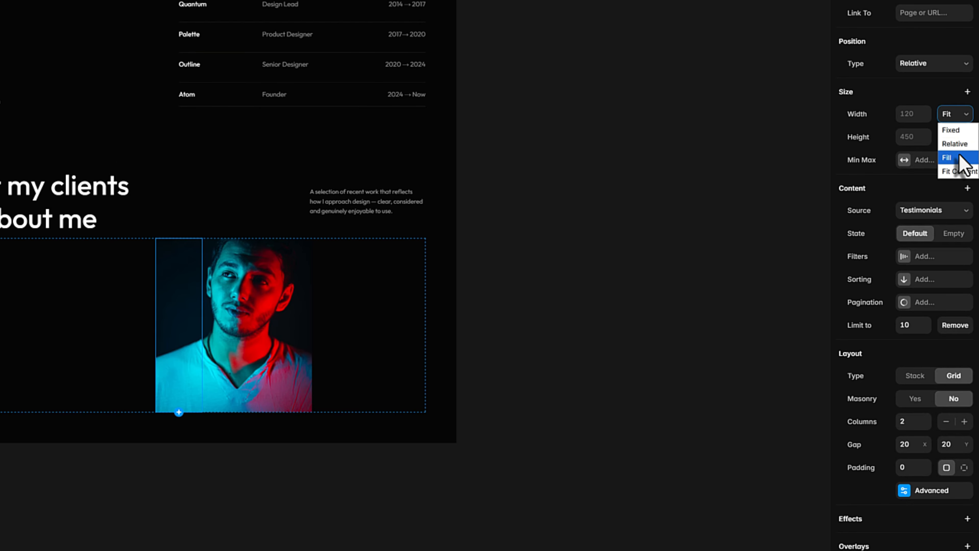
click(958, 157)
click(302, 409)
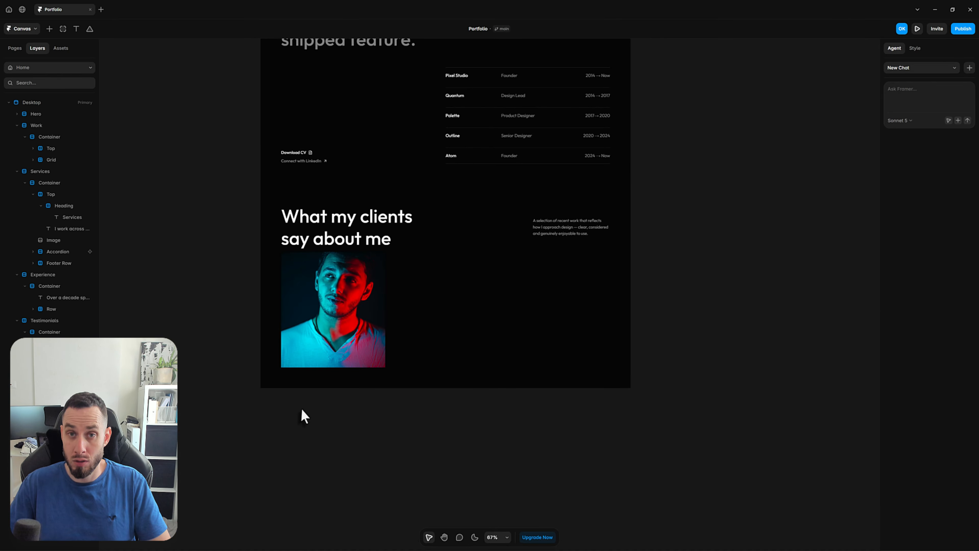
Set the width of the Testimonial card inside the grid to Fill
click(317, 351)
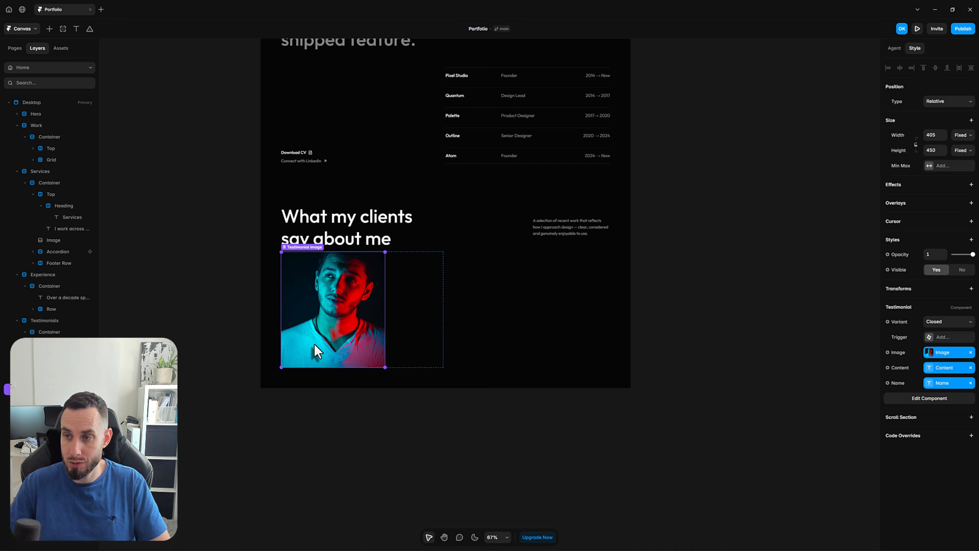
click(962, 135)
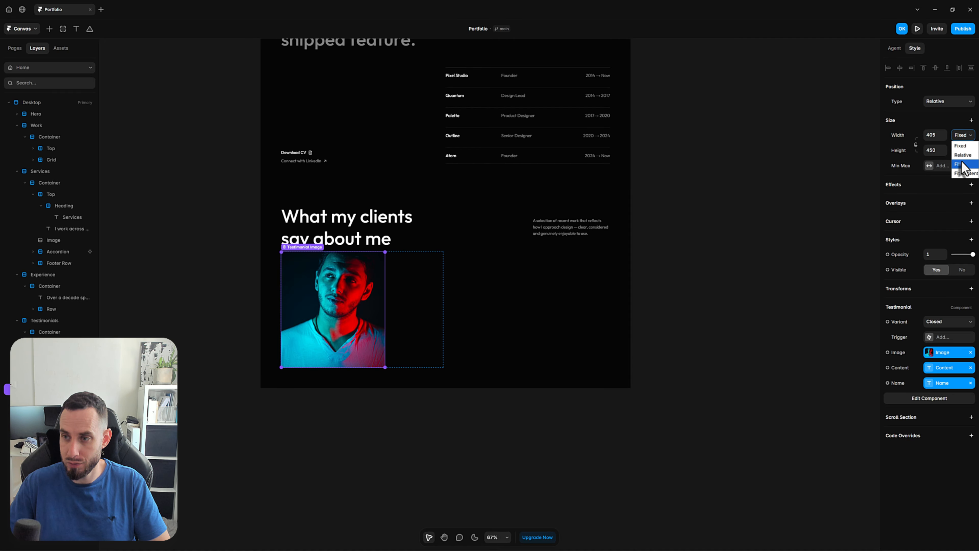
click(959, 160)
click(686, 364)
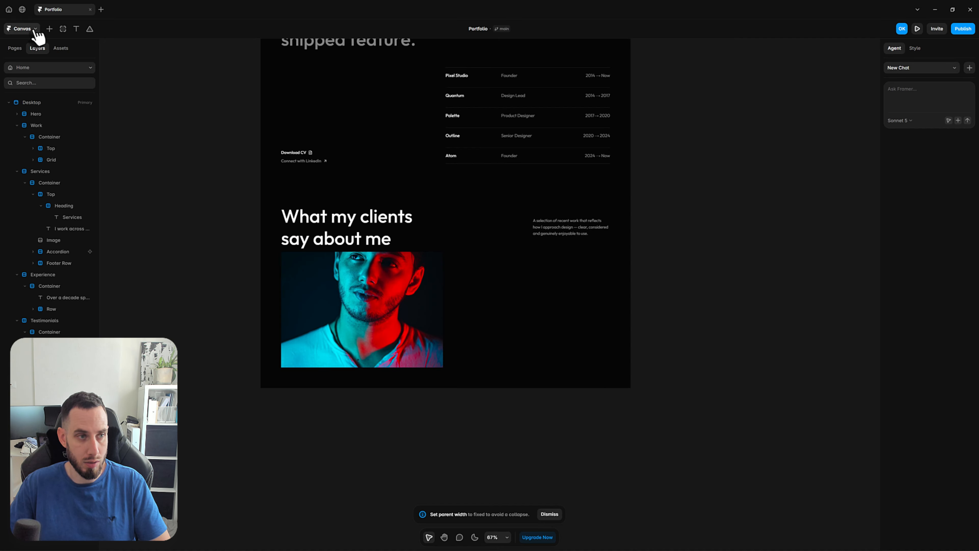
Duplicate the existing entry in the Testimonials CMS collection and rename the copy with another client's full name
click(23, 29)
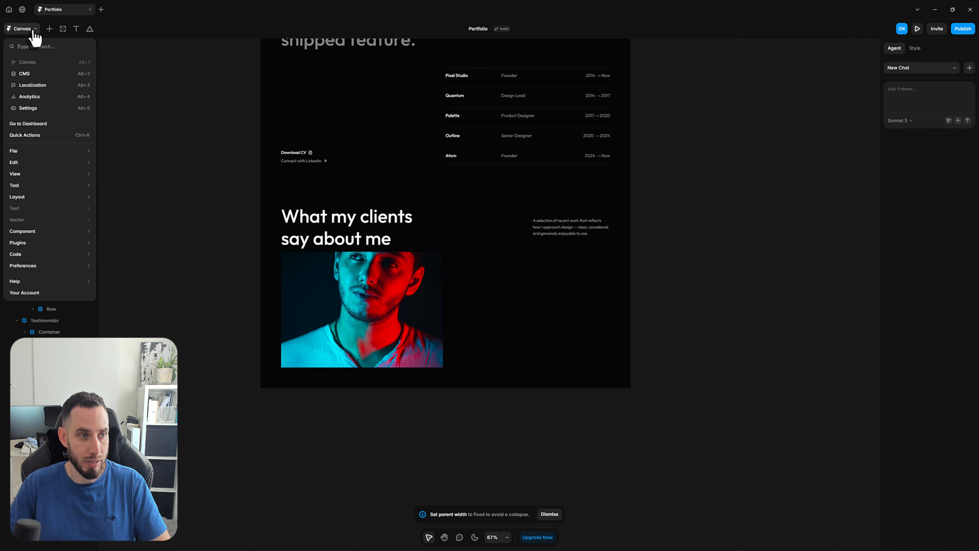
click(44, 76)
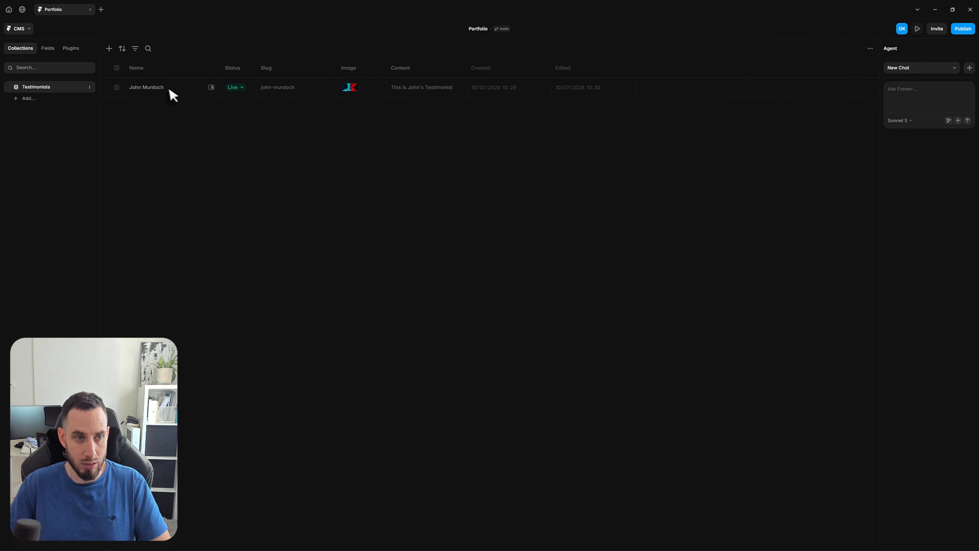
right_click(170, 95)
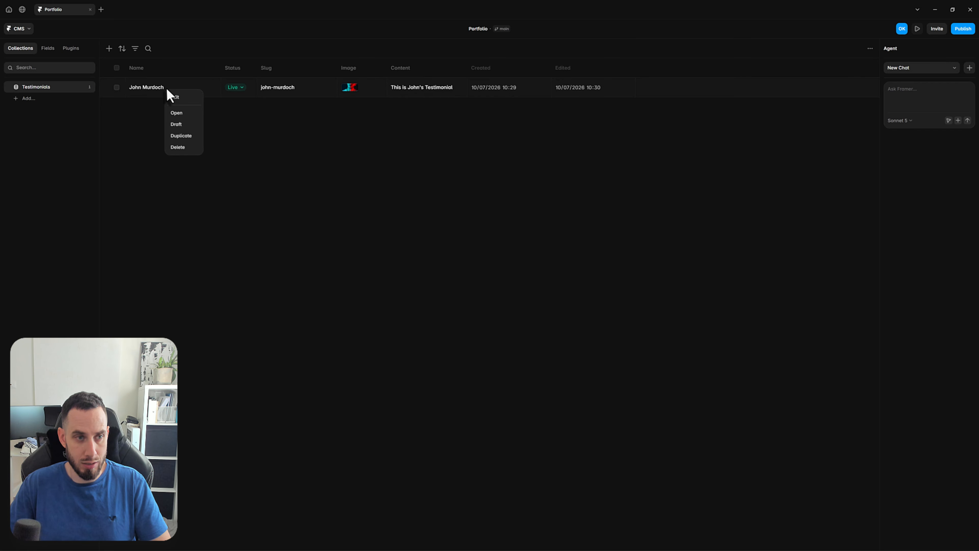
click(189, 135)
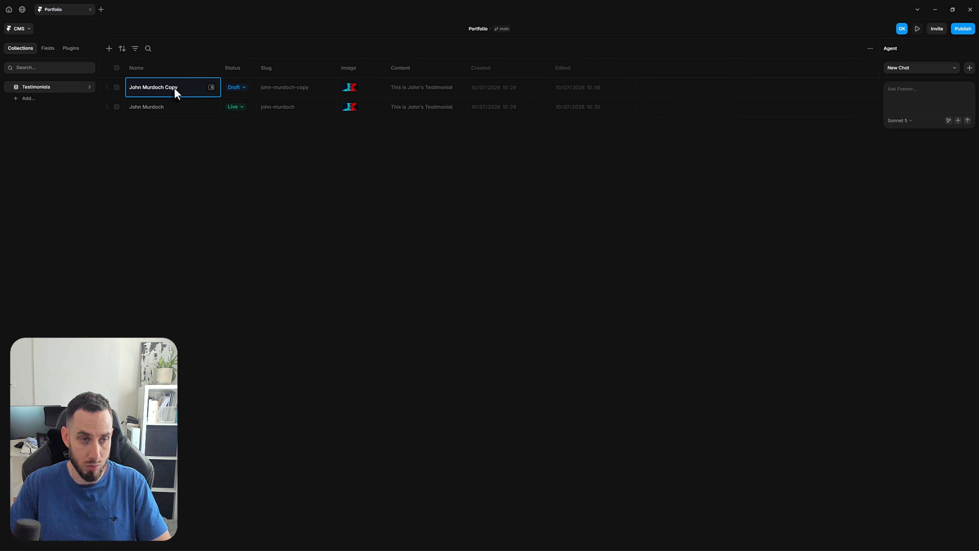
text(Thomas A. And)
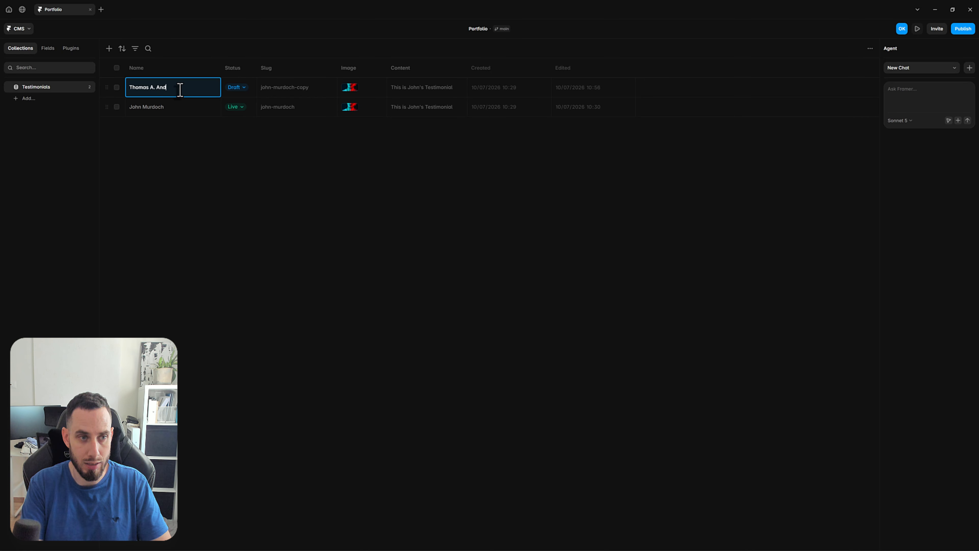
text(erson)
key(Return)
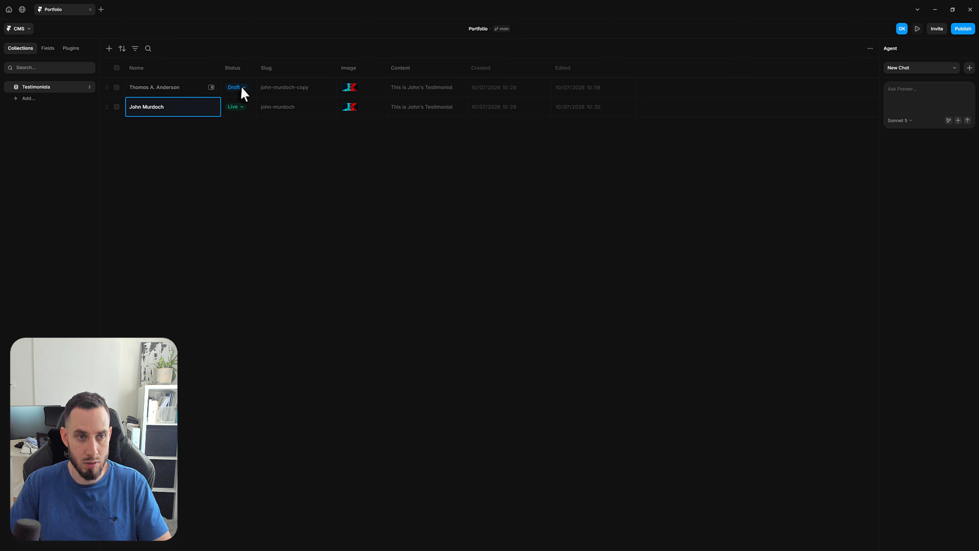
Replace the draft testimonial's image with an Unsplash portrait of a man lit in red, searching for "portrait dark gradient male"
click(356, 88)
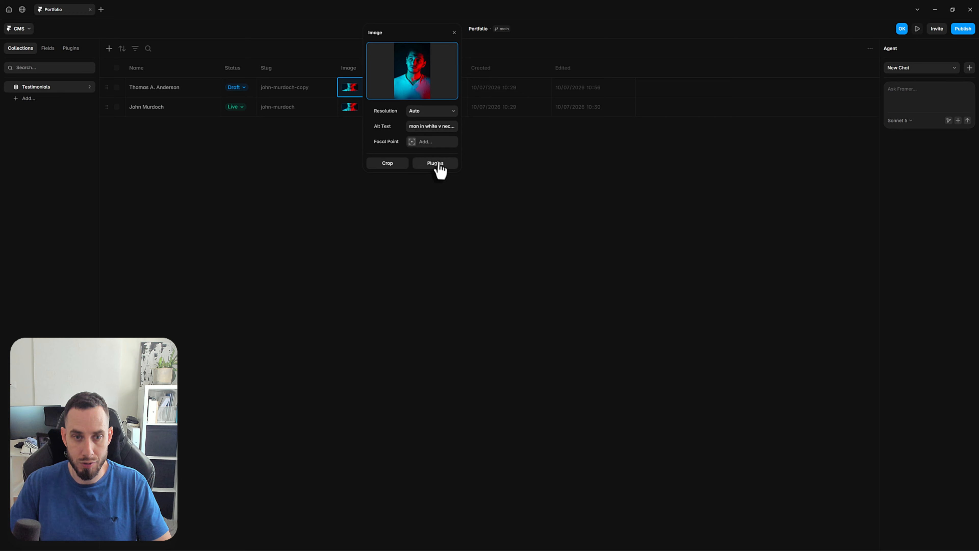
click(451, 166)
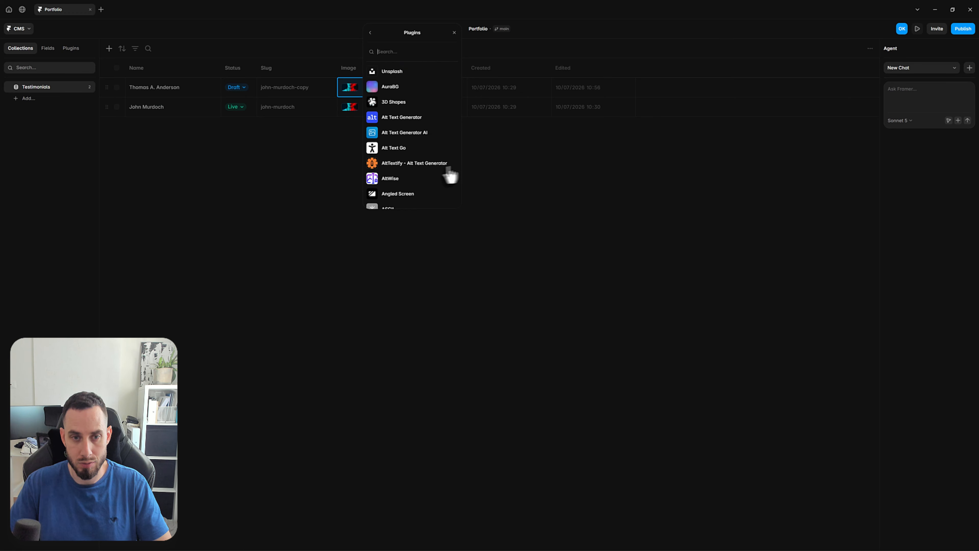
click(394, 75)
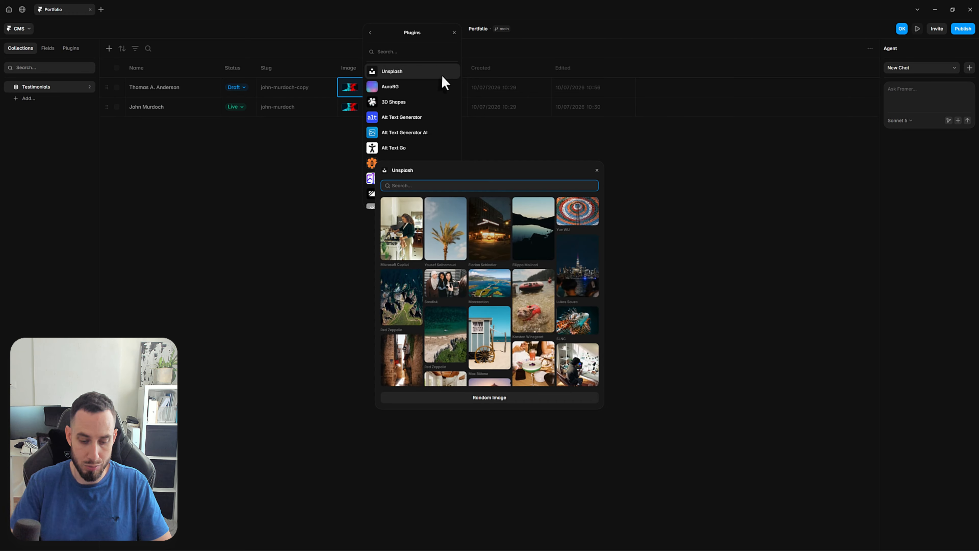
text(portra)
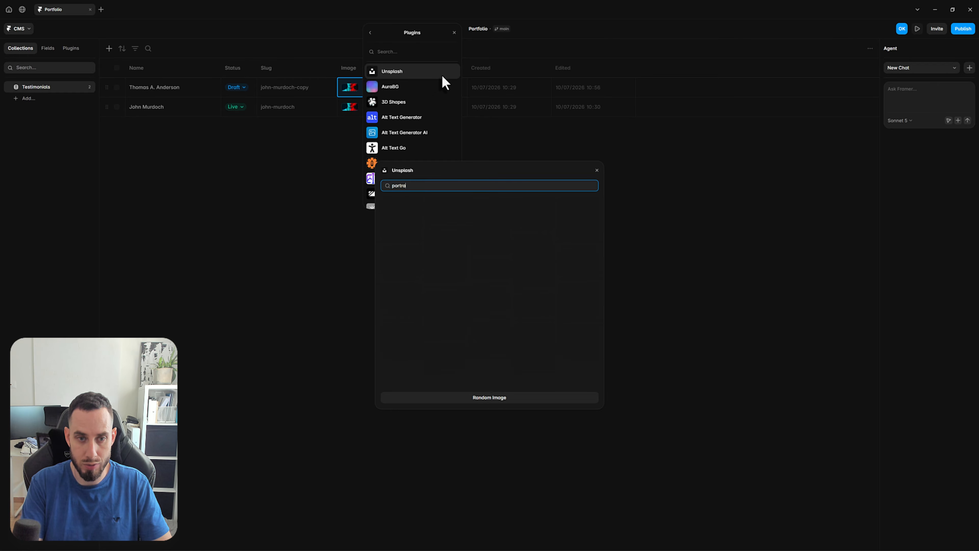
text(it dark)
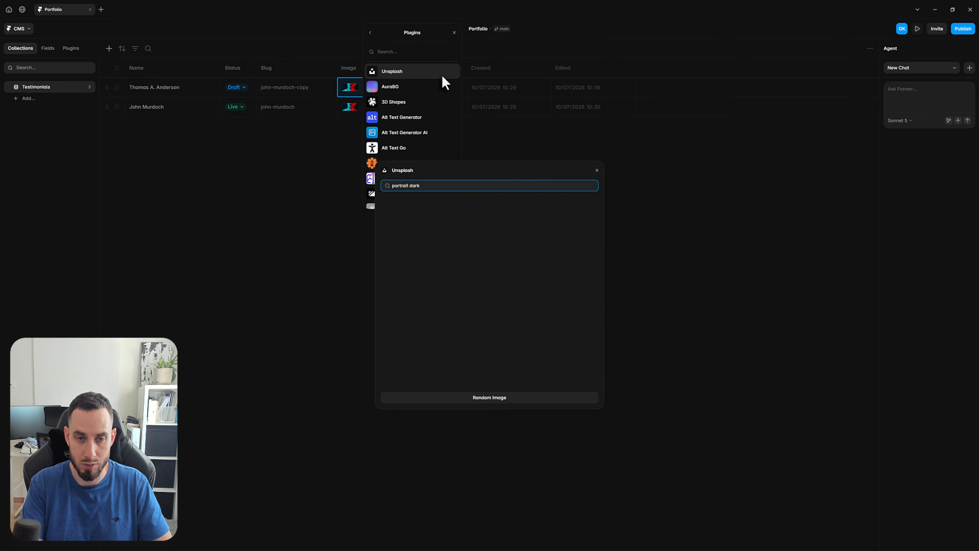
text( gradient)
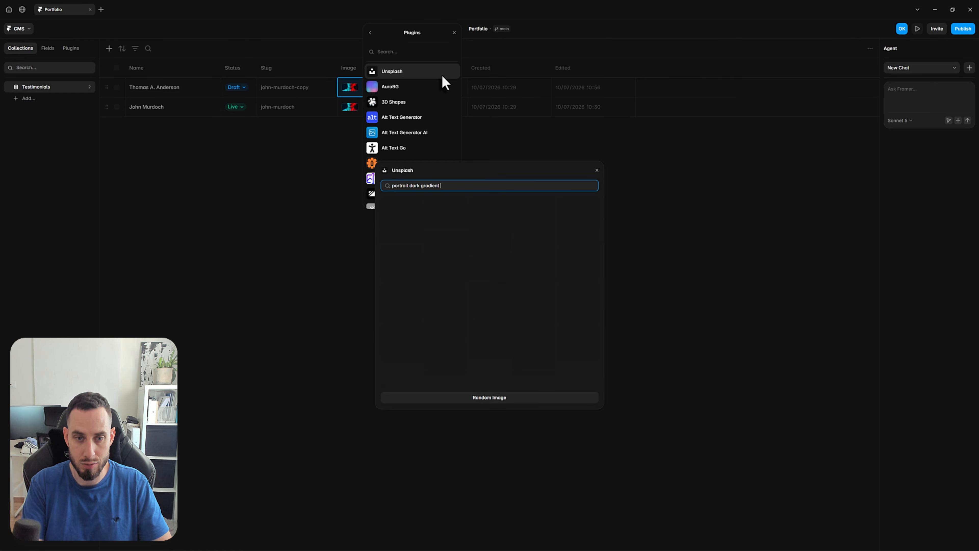
text( male)
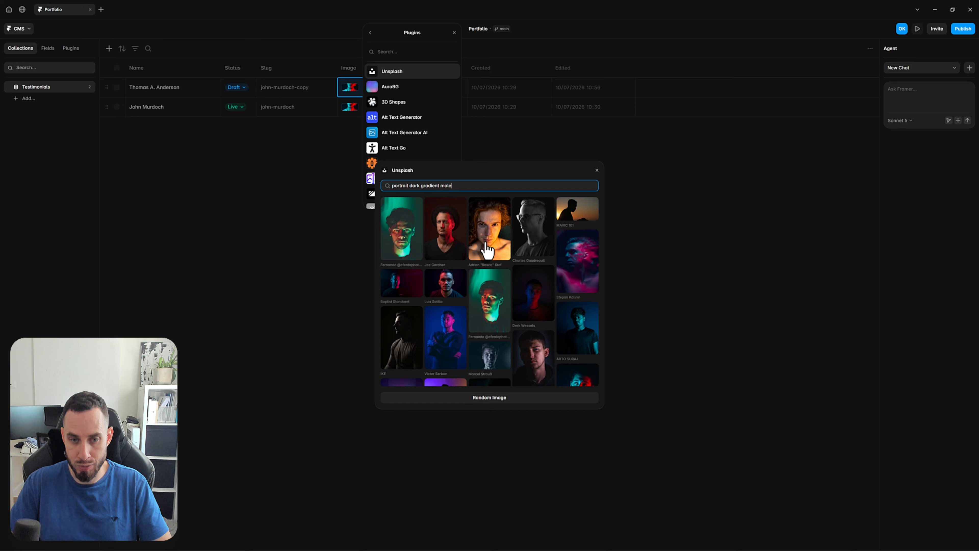
scroll(486, 255, down, 5)
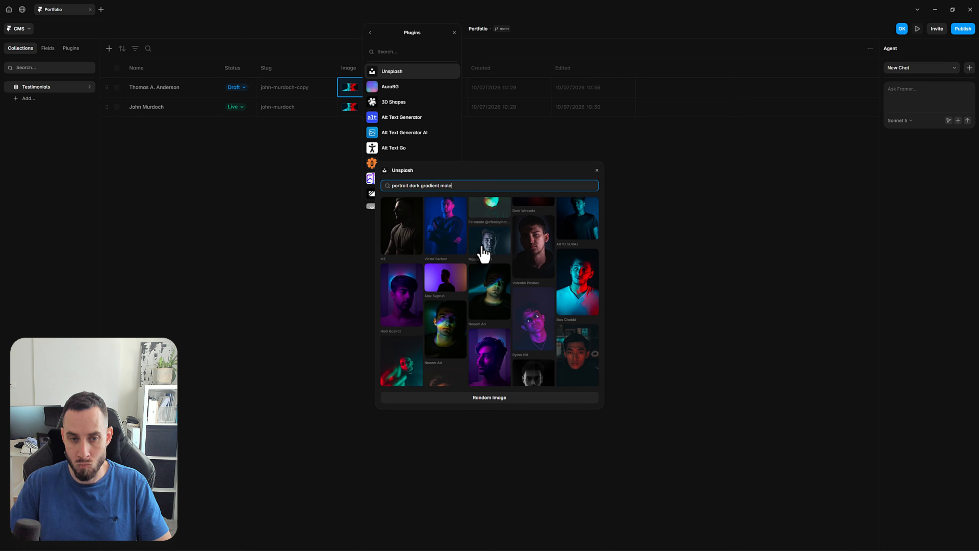
scroll(478, 252, down, 4)
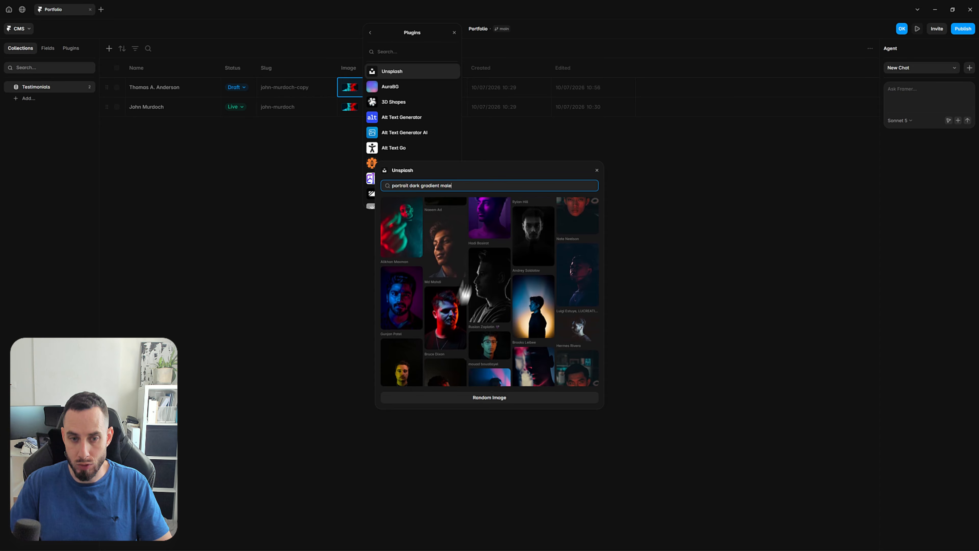
click(440, 332)
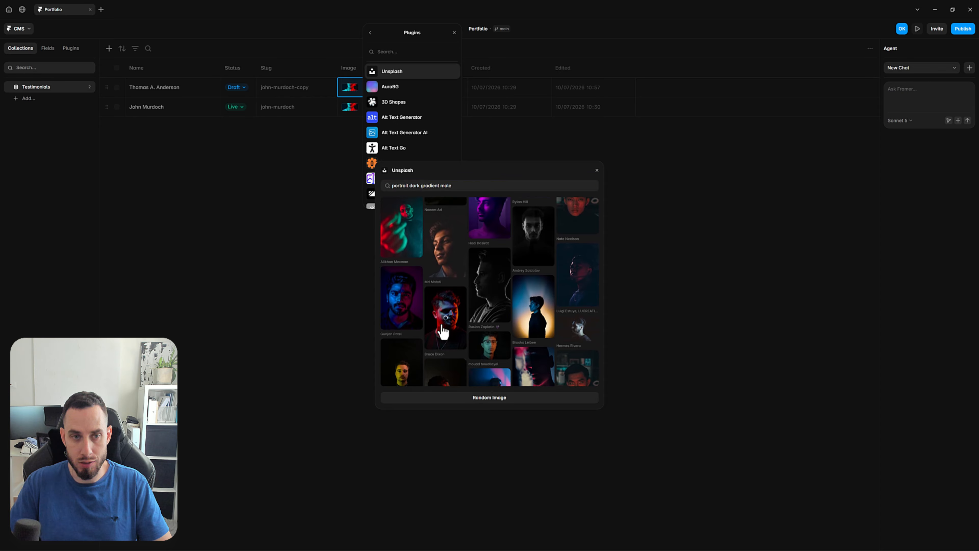
click(255, 190)
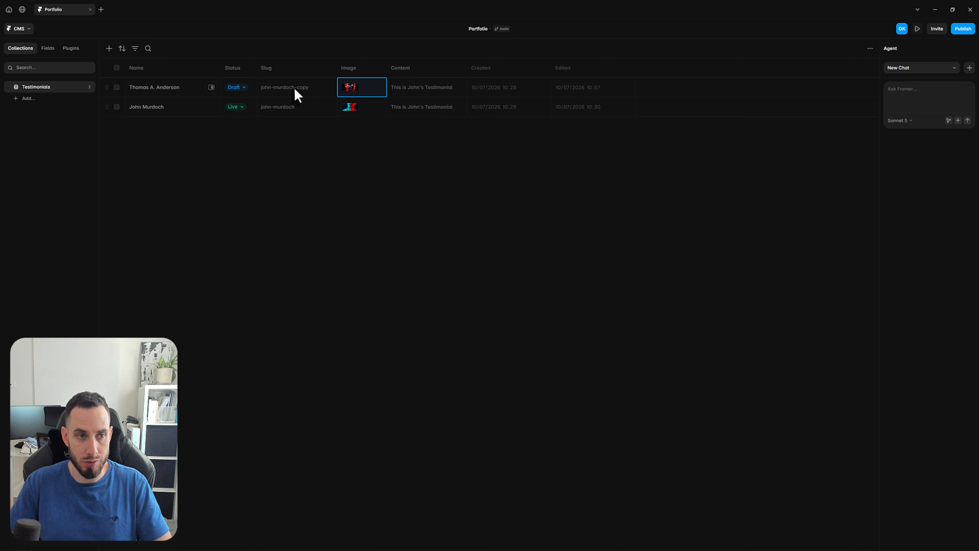
Change the draft testimonial's slug to the new client's full name in lowercase, separated by hyphens
text(thomas-a-and)
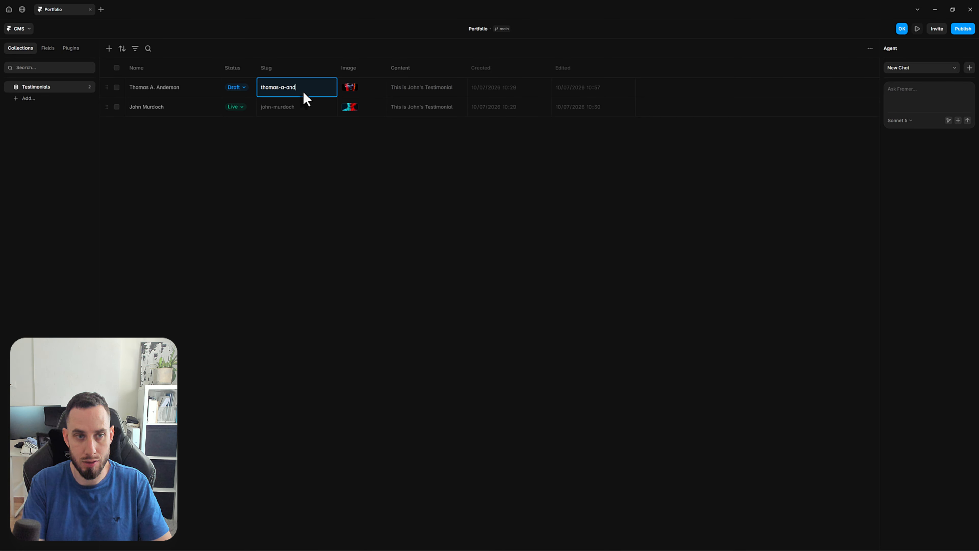
text(erson)
key(Return)
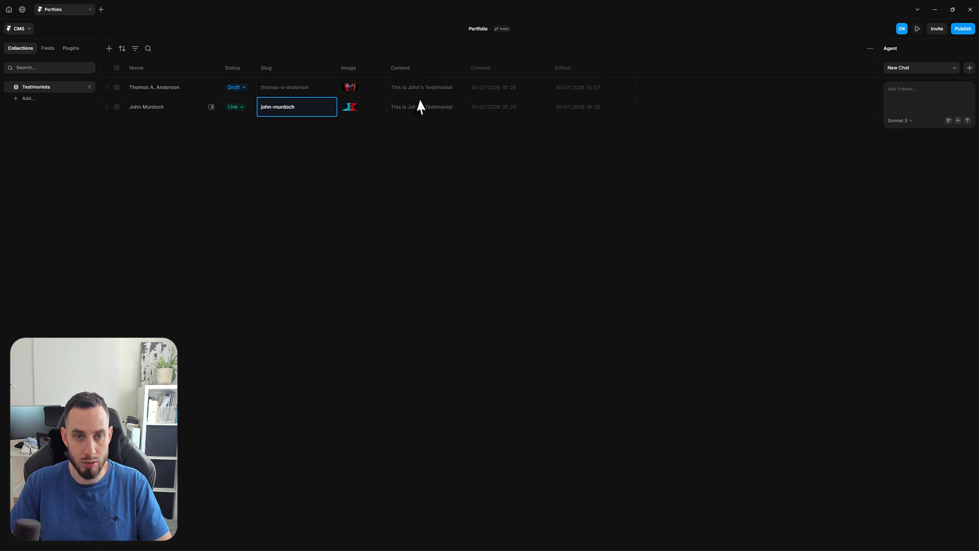
Edit the draft testimonial's content so the "This is …'s Testimonial" sentence uses the new client's first name
click(419, 89)
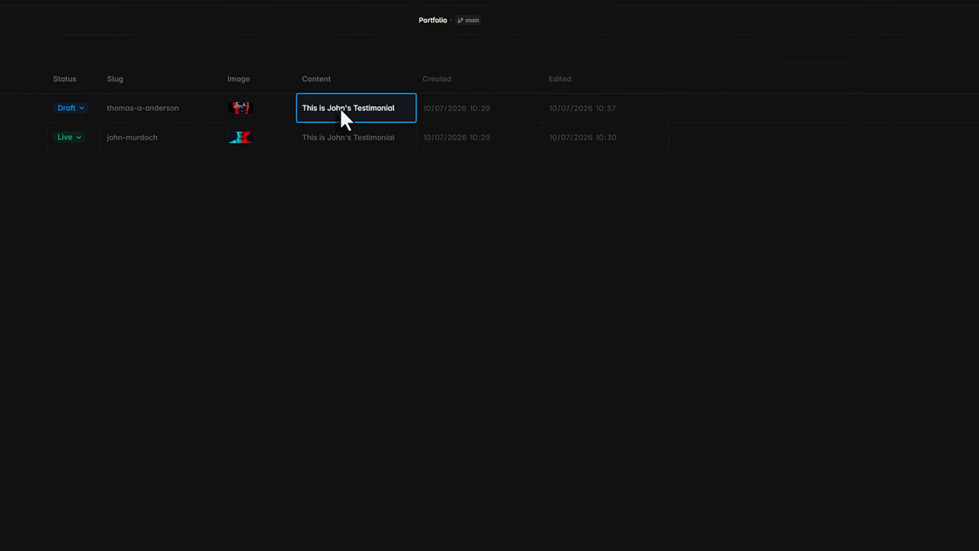
double_click(341, 111)
text(Thomas)
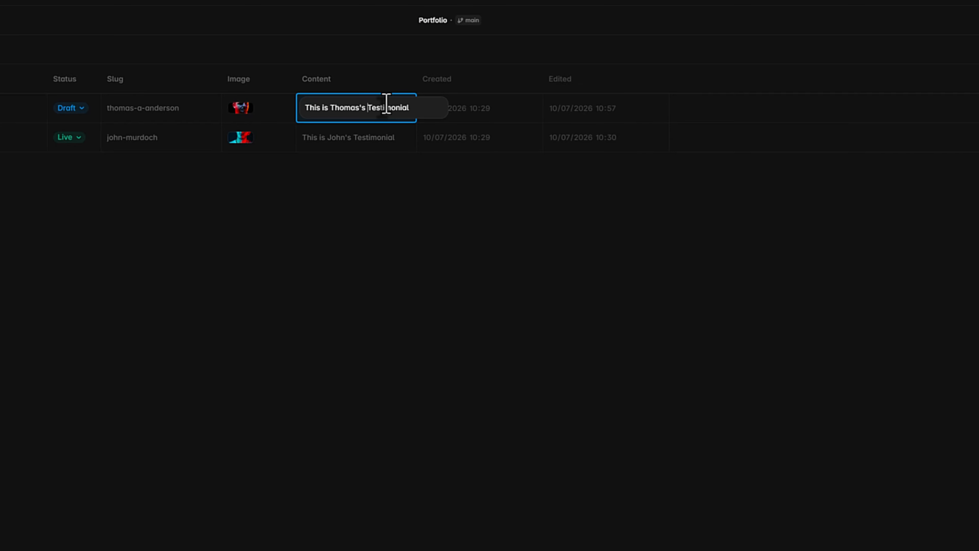
text('s)
key(Return)
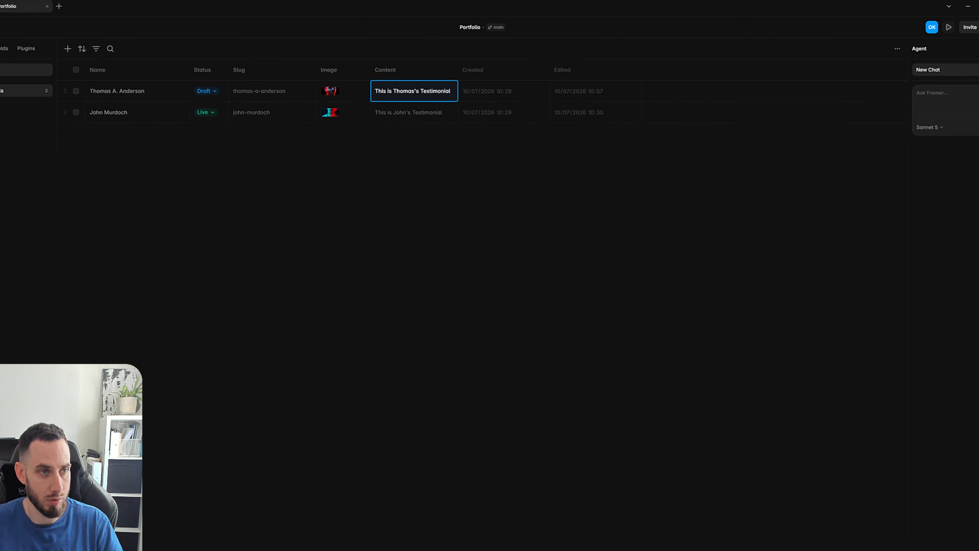
Return to the Home page canvas, preview the site, and test flipping the new client's testimonial card below the clients heading
click(22, 27)
click(37, 68)
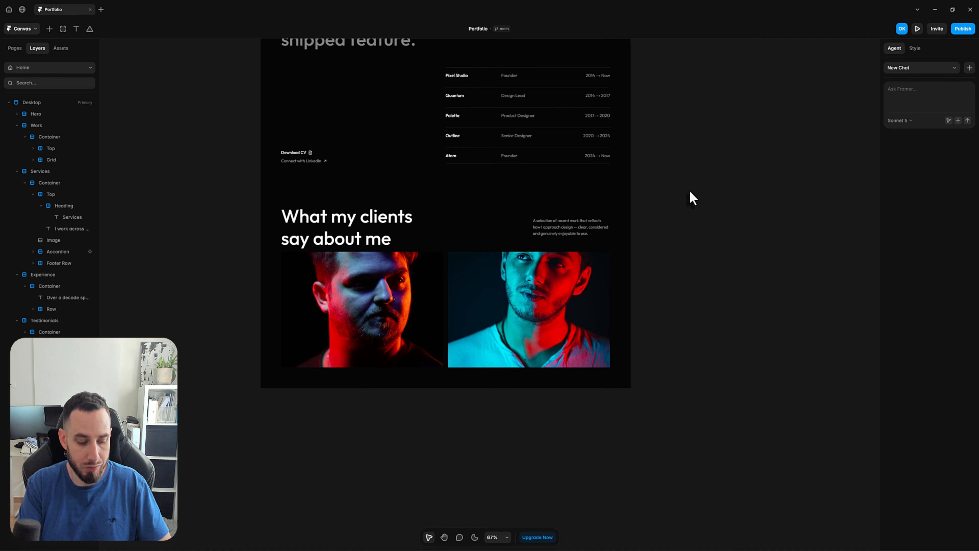
key(ctrl+p)
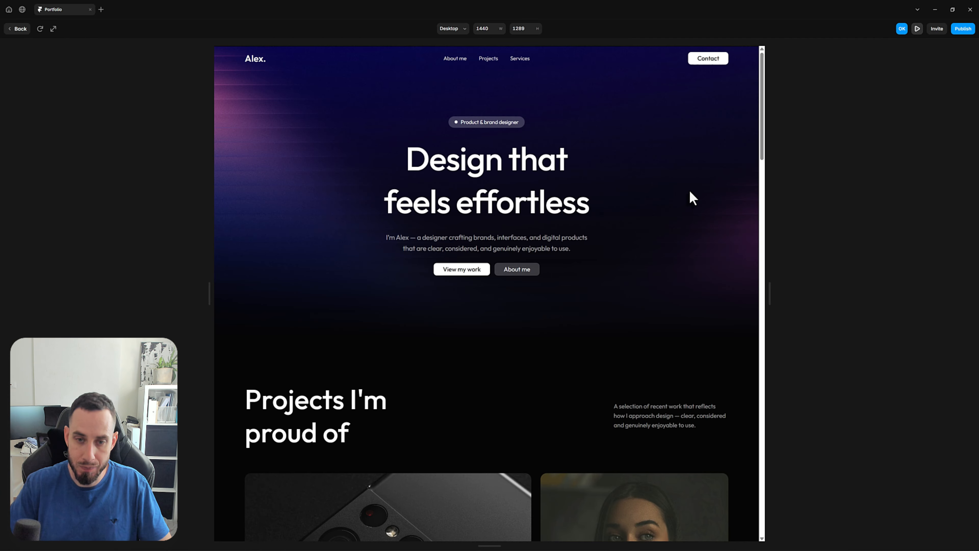
scroll(688, 196, down, 15)
scroll(680, 187, down, 10)
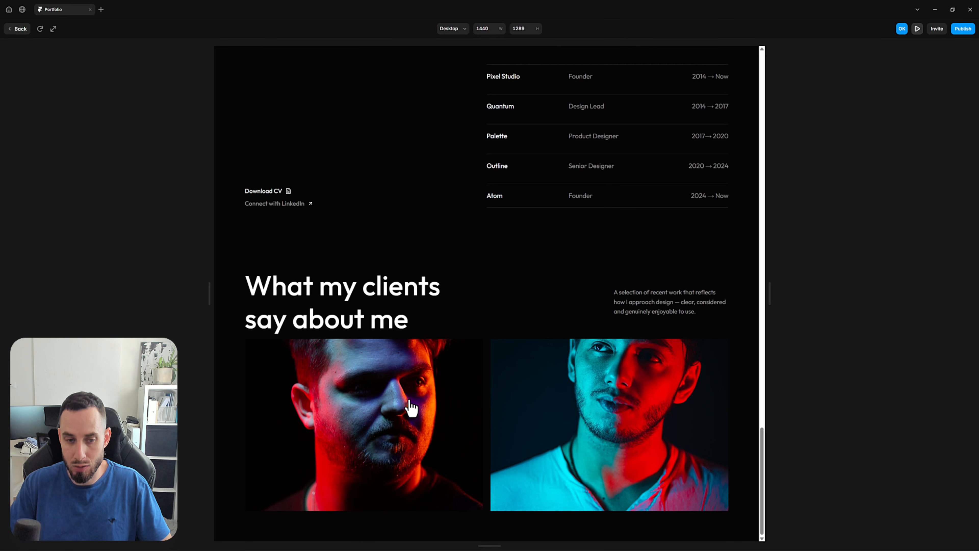
click(412, 408)
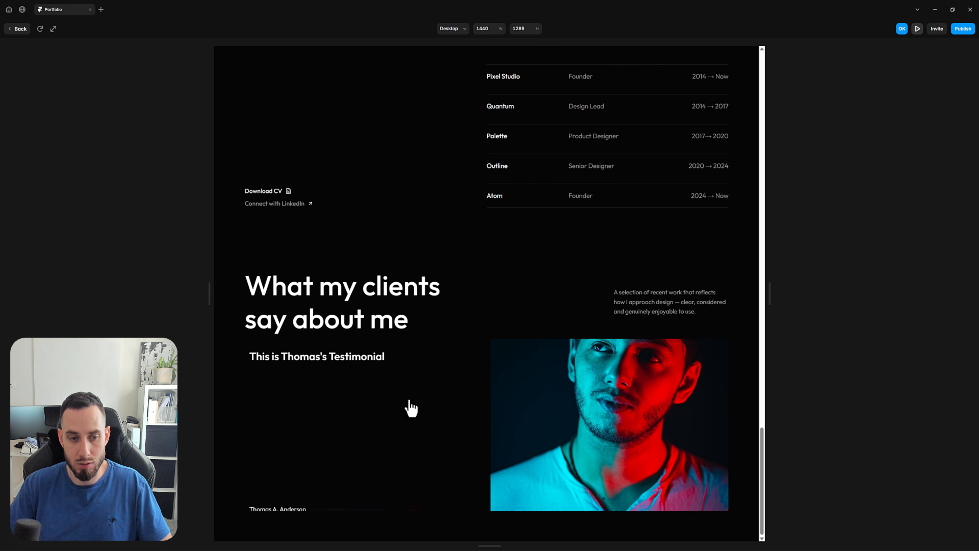
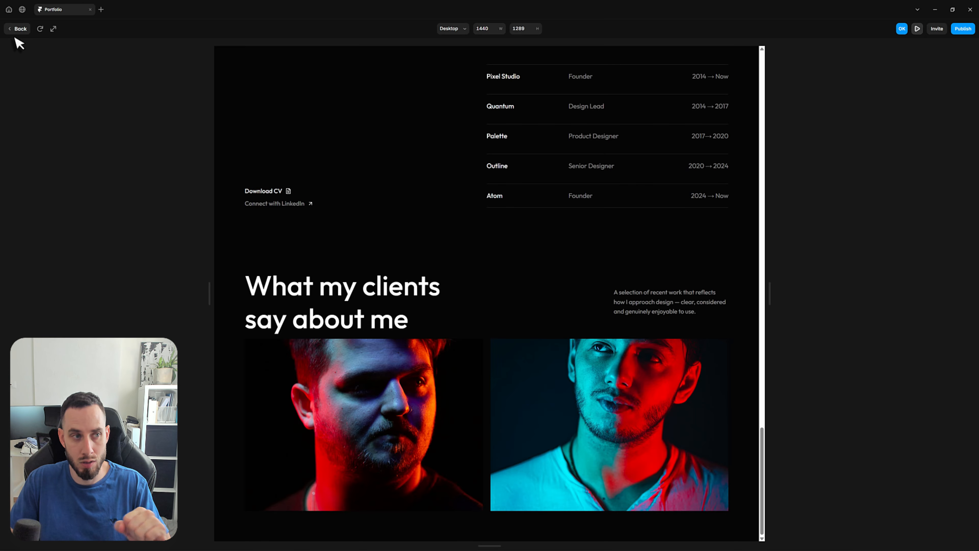
Leave the preview, open the CMS Testimonials collection, and mark the draft testimonial as Live
click(18, 28)
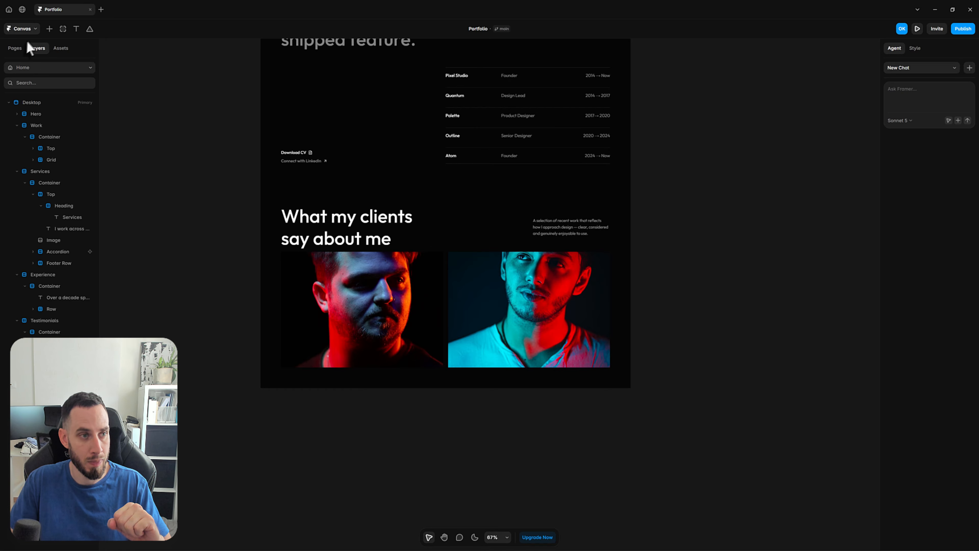
click(38, 32)
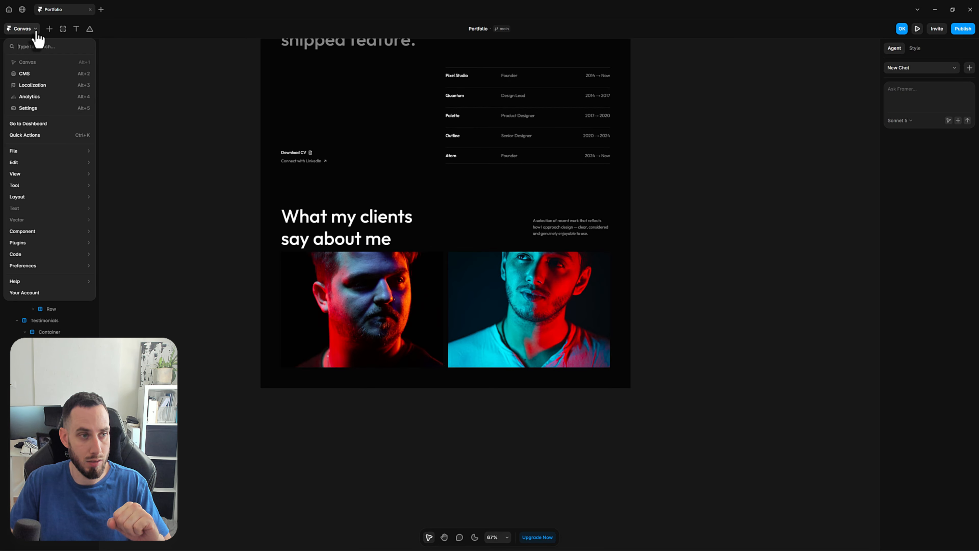
click(38, 74)
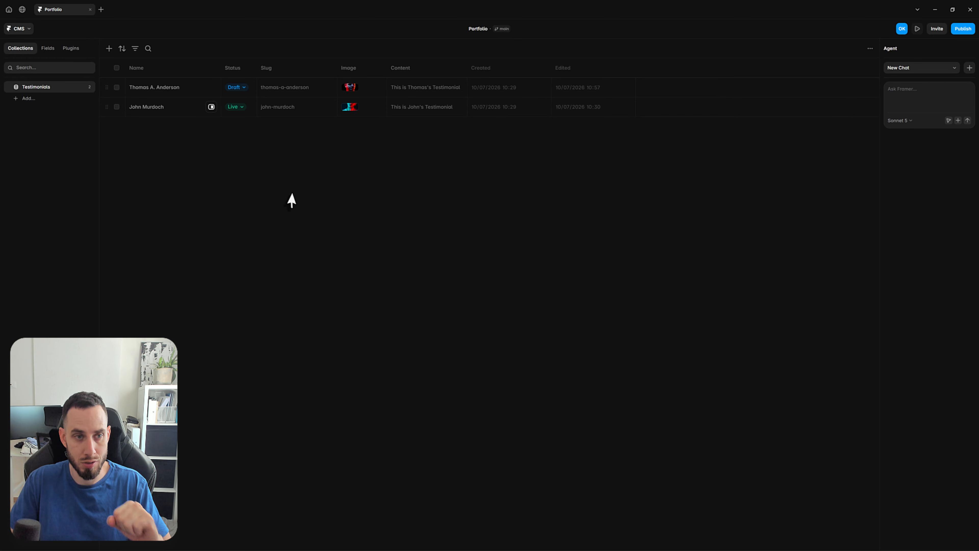
click(244, 87)
click(253, 115)
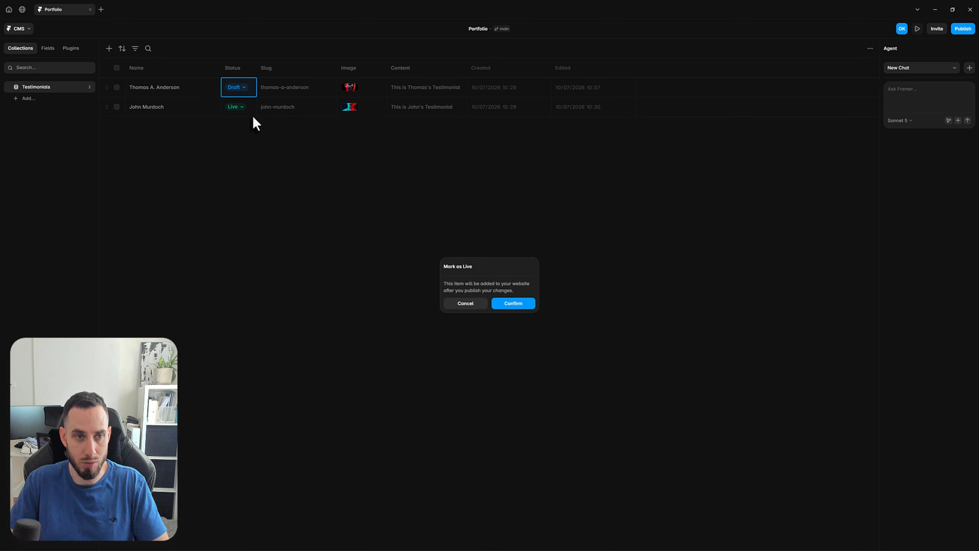
click(509, 305)
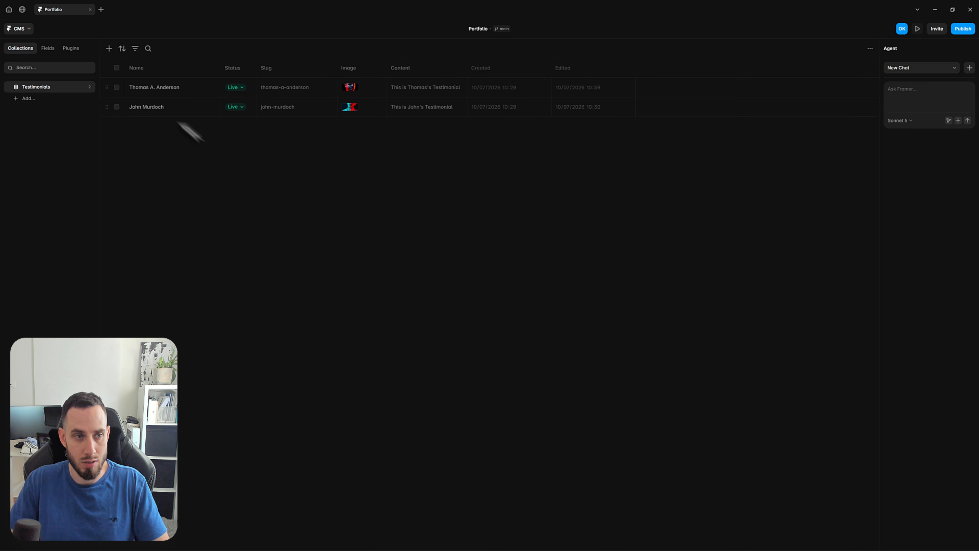
Duplicate the first testimonial entry and rename the copy with a new client's full name
right_click(196, 86)
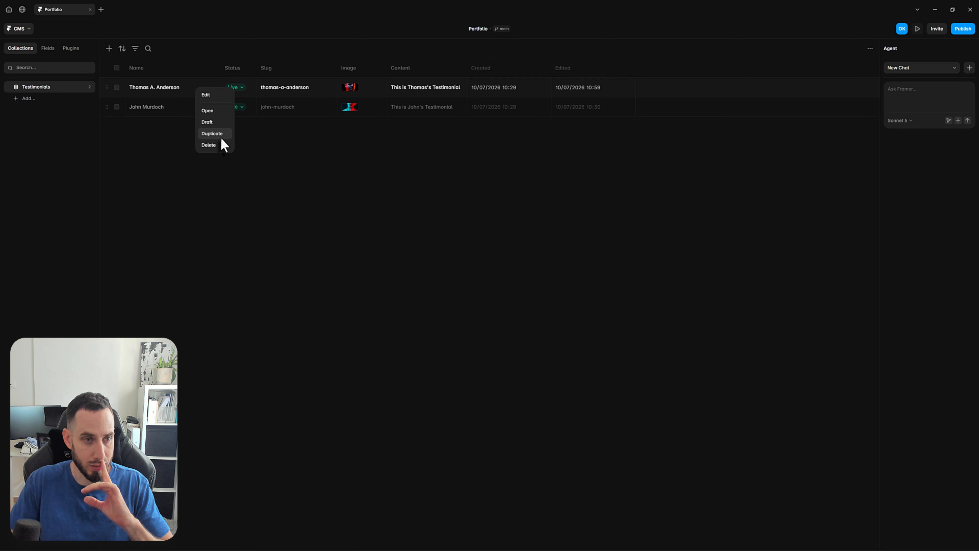
click(212, 134)
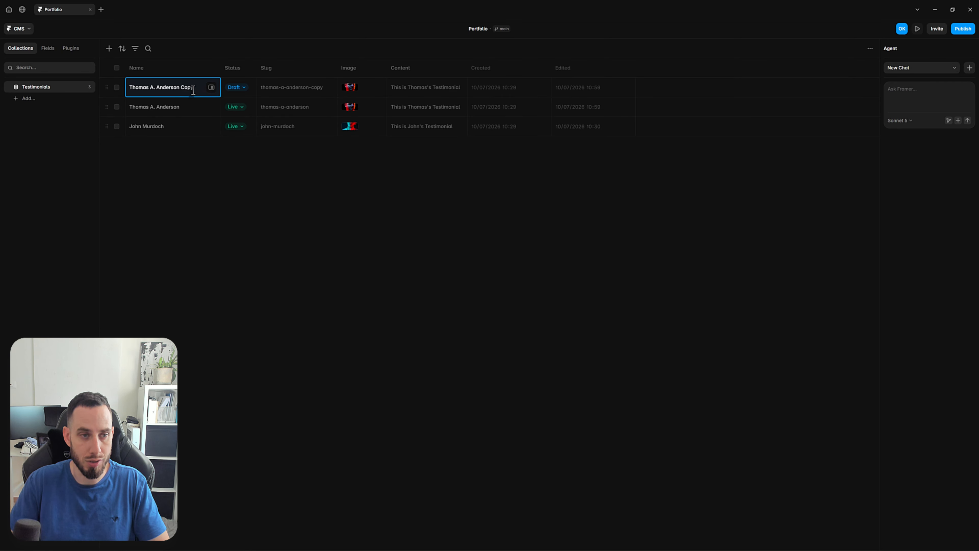
text(Jay W)
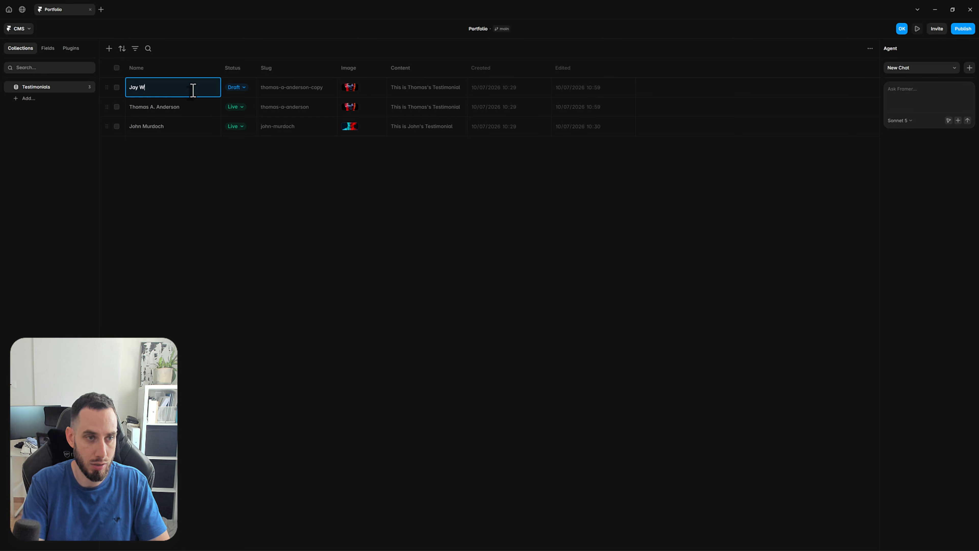
text(hite)
key(Return)
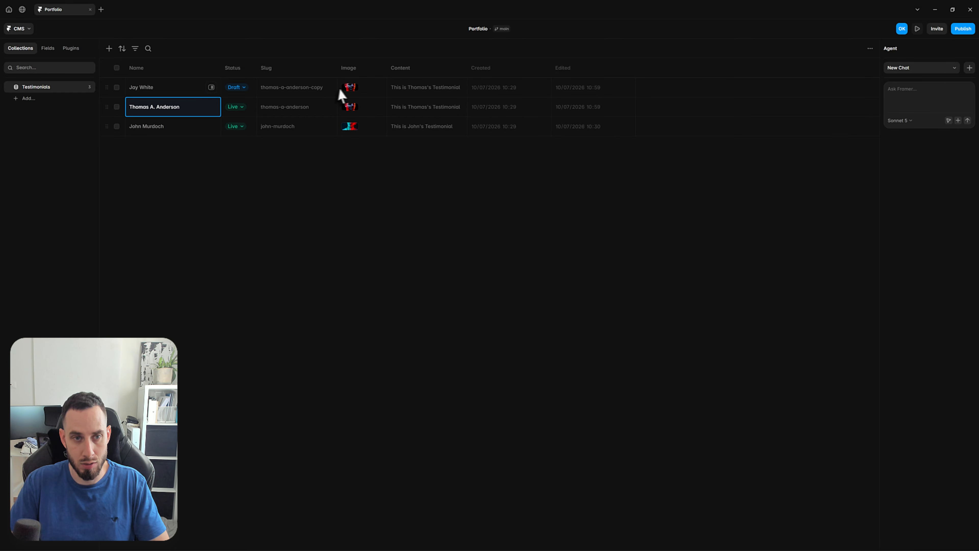
Replace the duplicated entry's image with an Unsplash portrait of a man lit in blue, searching for "dark background gradient portrait male"
click(358, 92)
click(436, 163)
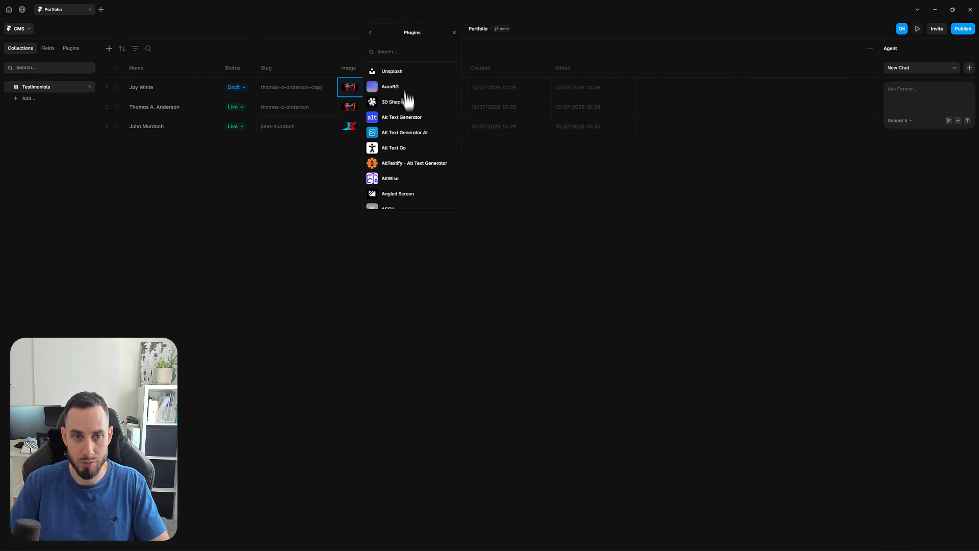
click(396, 70)
text(dark )
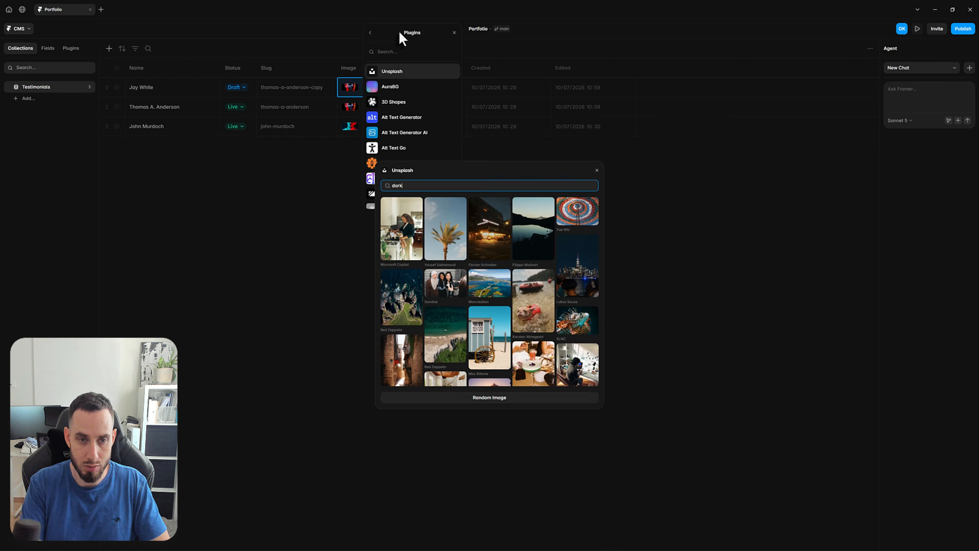
text(background gradient)
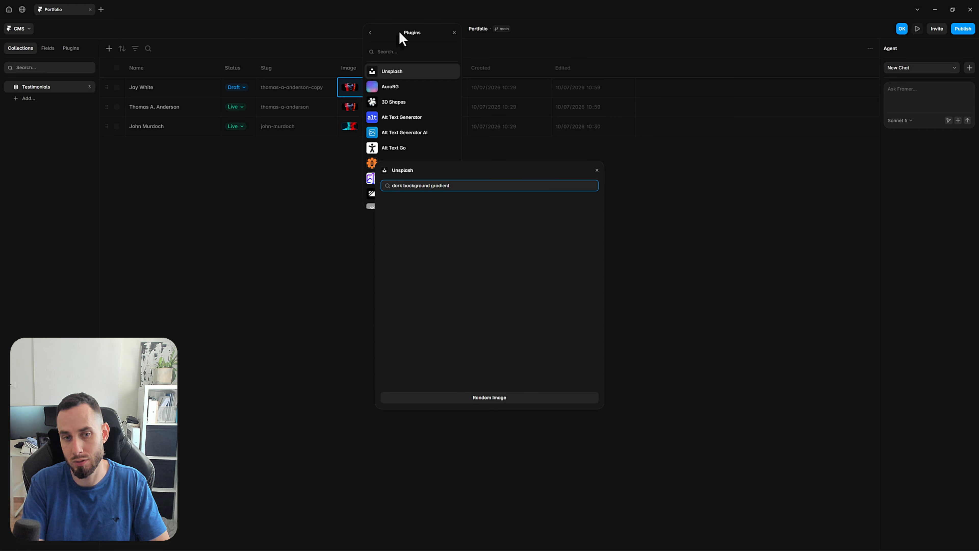
text( portrait male)
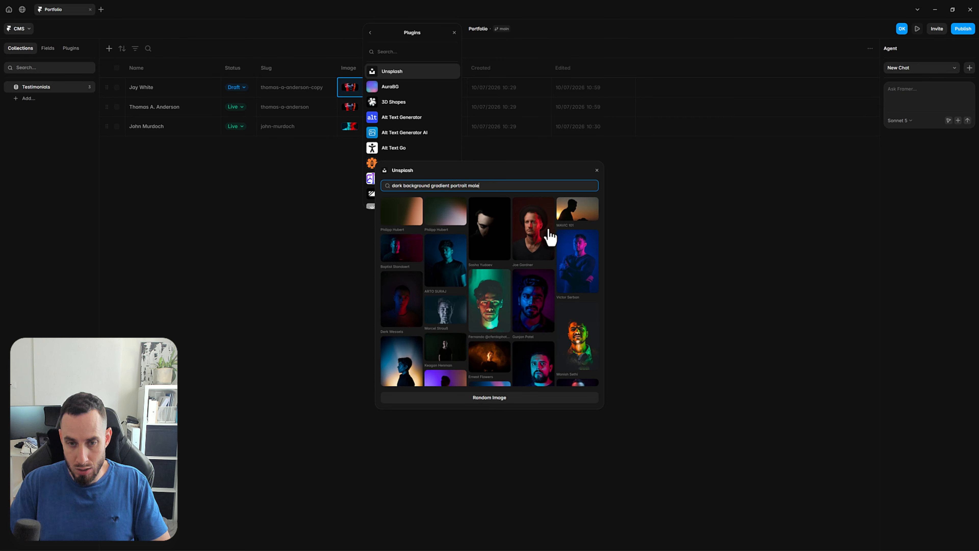
scroll(447, 270, down, 5)
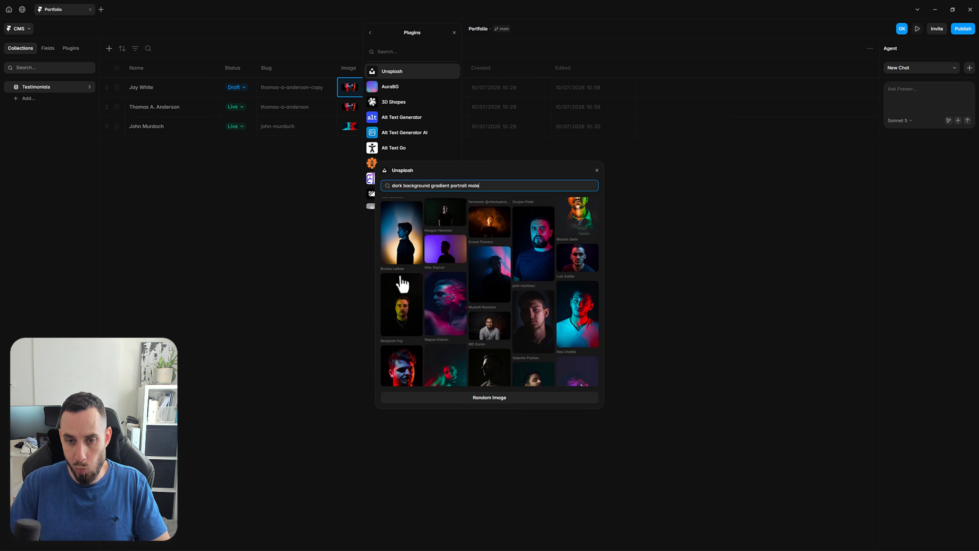
scroll(400, 293, down, 2)
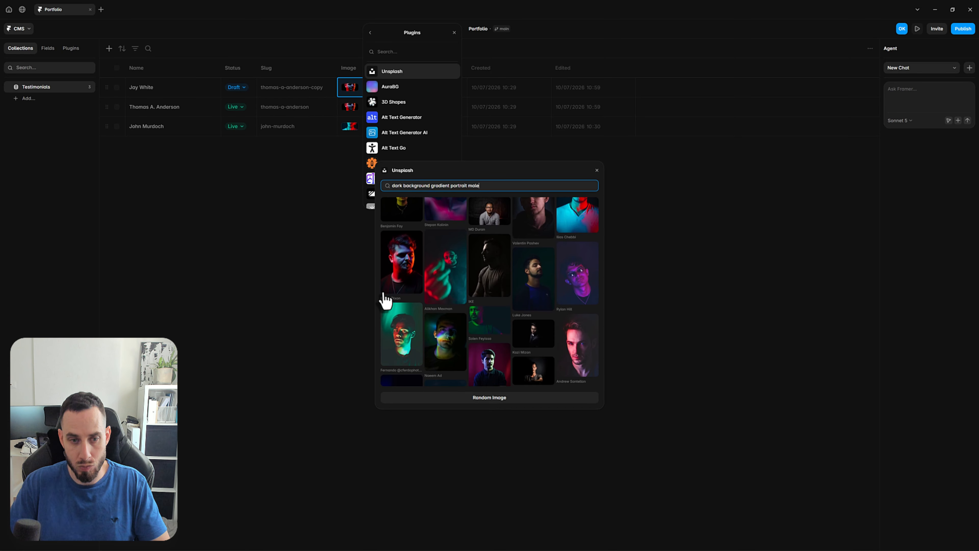
scroll(443, 304, down, 4)
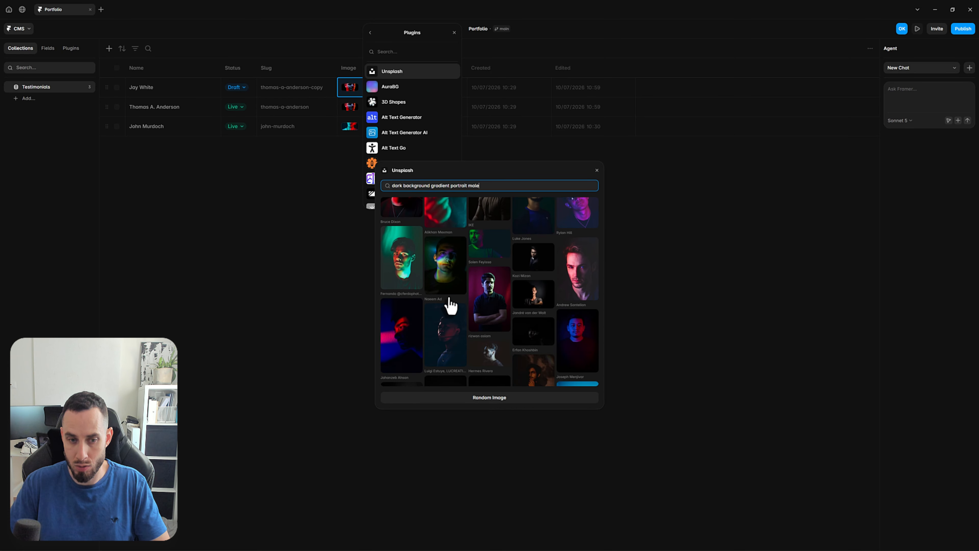
scroll(456, 301, down, 1)
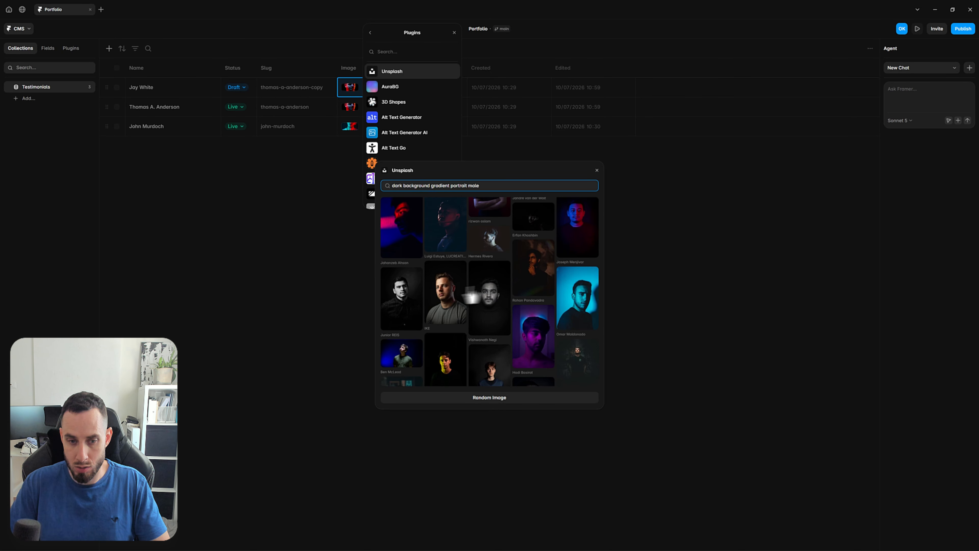
click(581, 244)
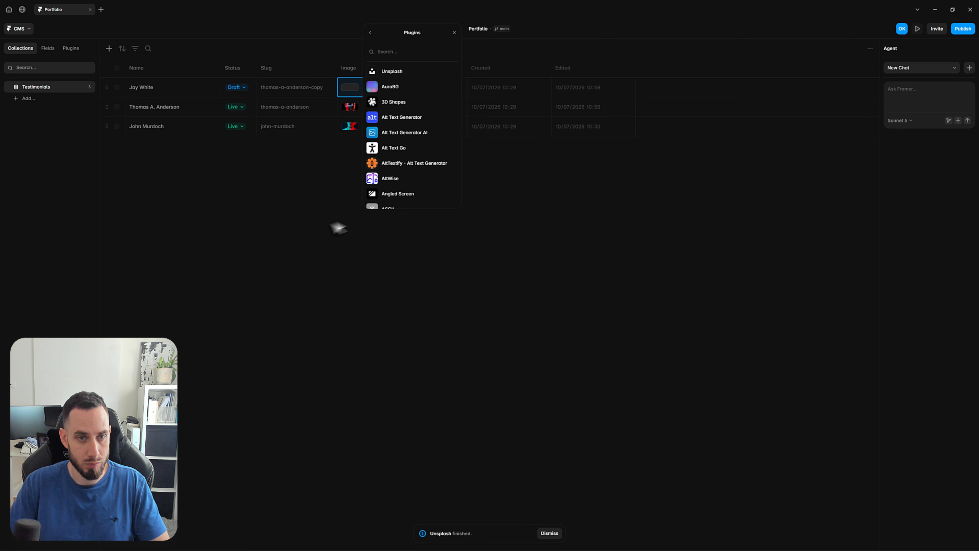
Change the duplicated entry's slug to the new client's full name in lowercase, separated by a hyphen
click(297, 89)
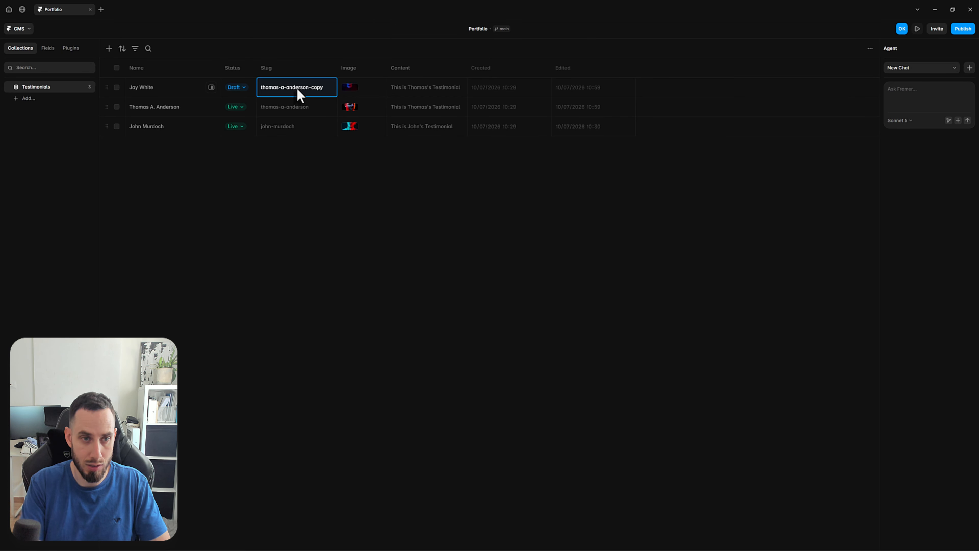
text(jay-whi)
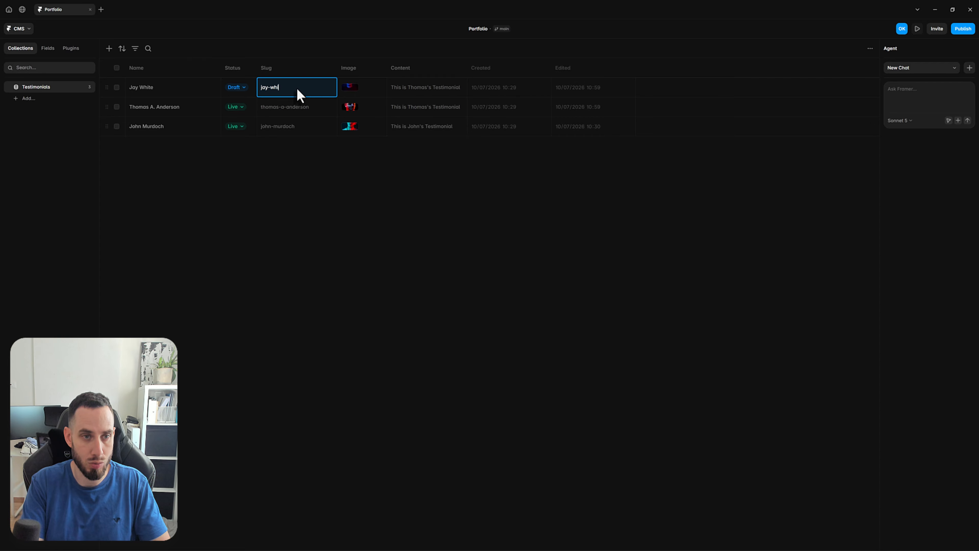
text(te)
key(Return)
Mark the new client's testimonial as Live and return to the Home page canvas
click(242, 88)
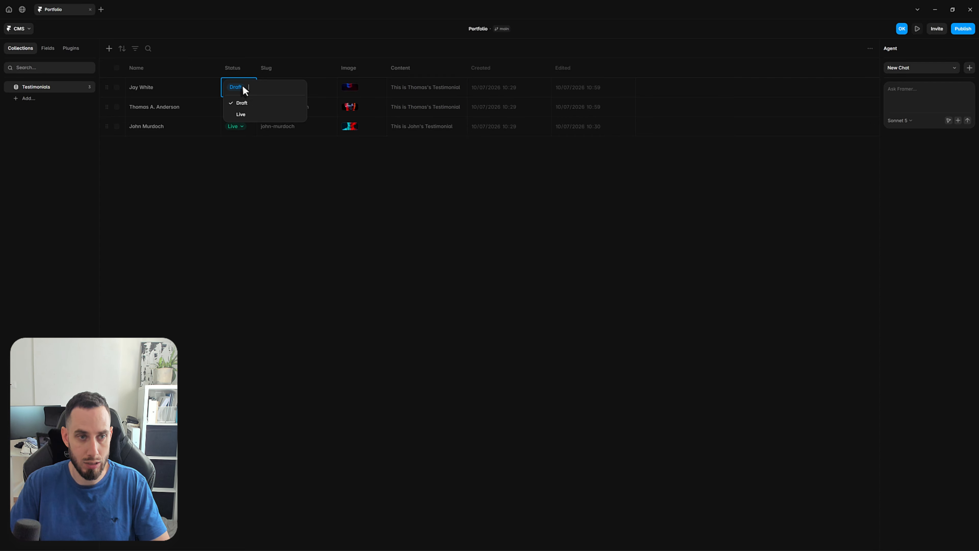
click(251, 114)
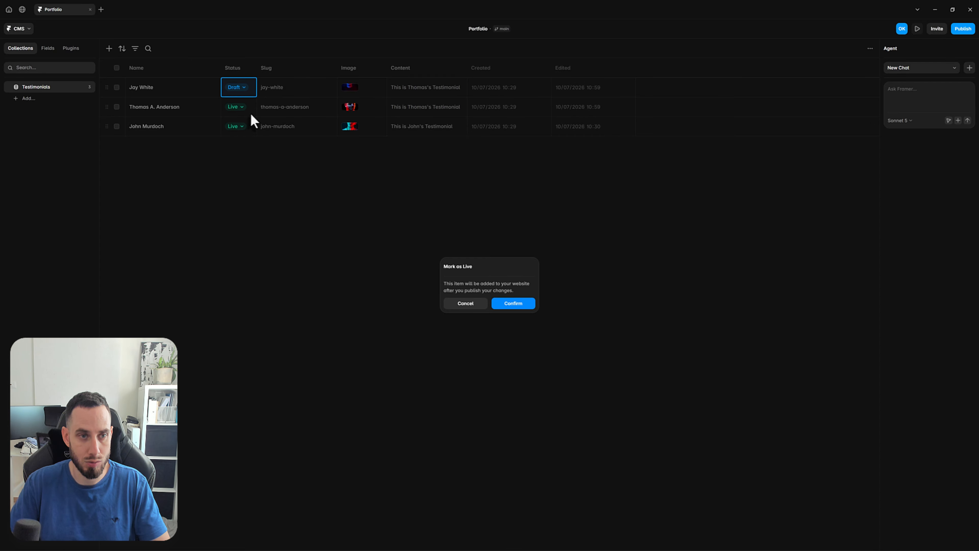
click(513, 303)
click(20, 29)
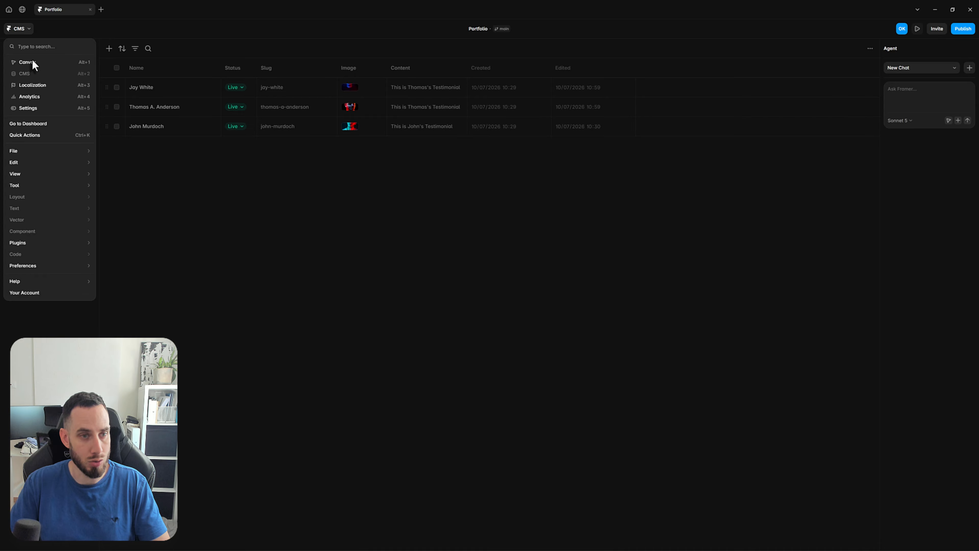
click(33, 61)
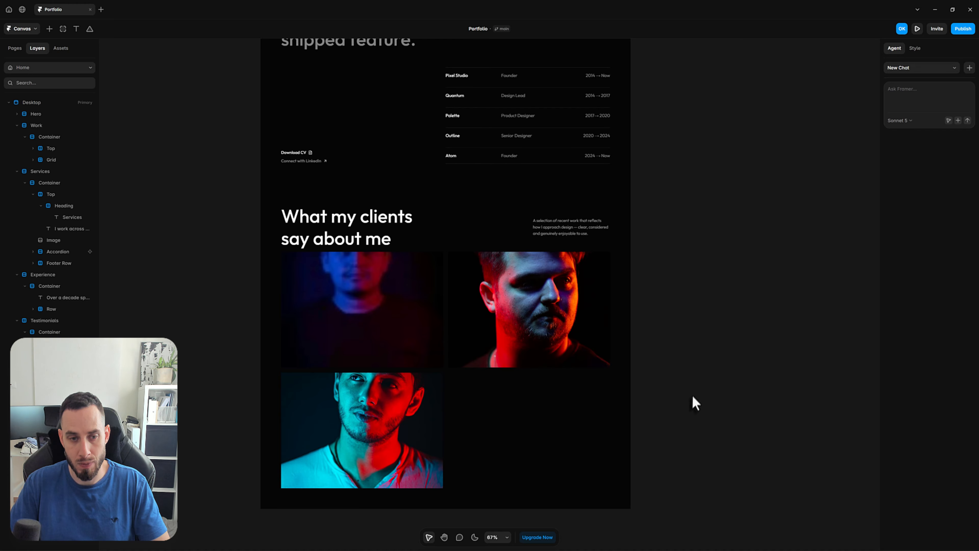
Set the Testimonial List grid below the clients heading to 3 columns
scroll(694, 403, down, 3)
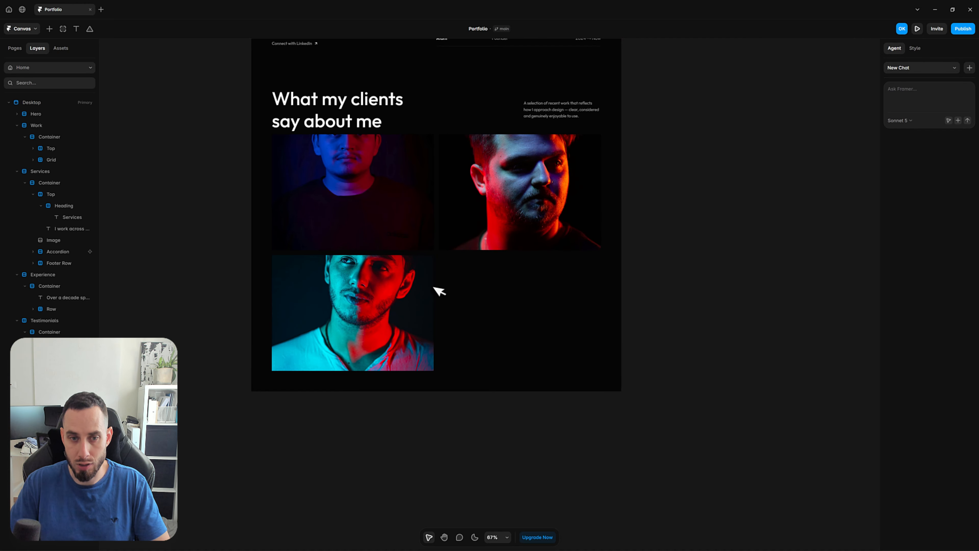
click(434, 287)
click(968, 374)
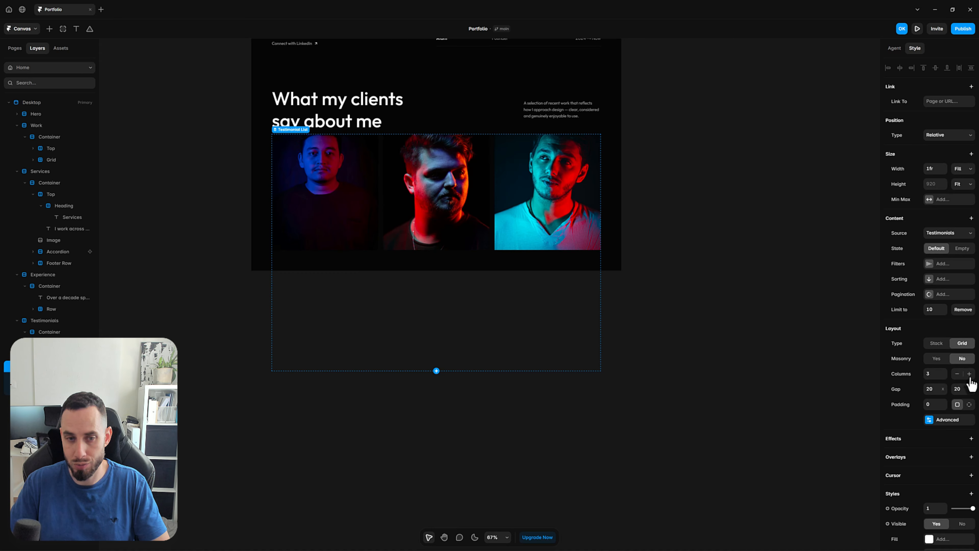
click(659, 368)
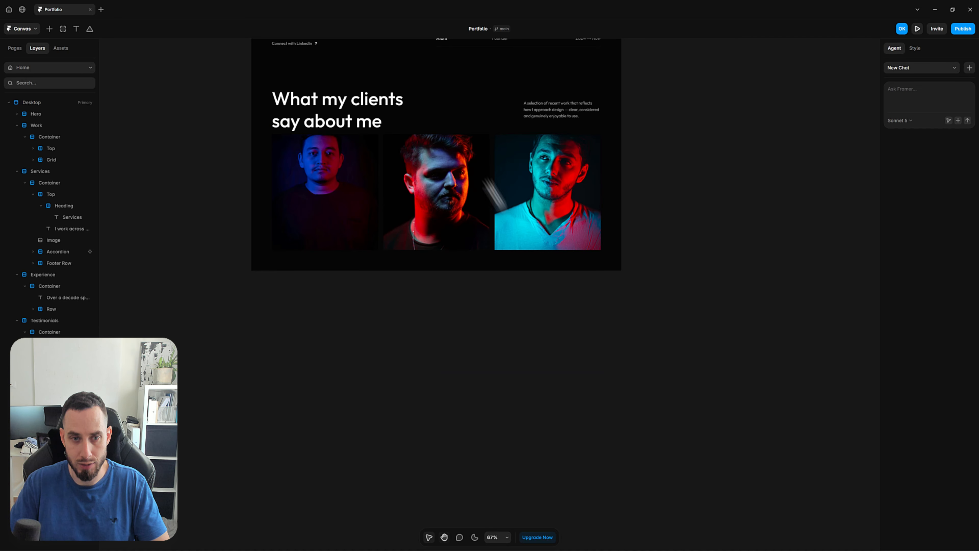
Set the Testimonial List grid's horizontal and vertical gaps to 24
scroll(490, 291, up, 2)
click(386, 337)
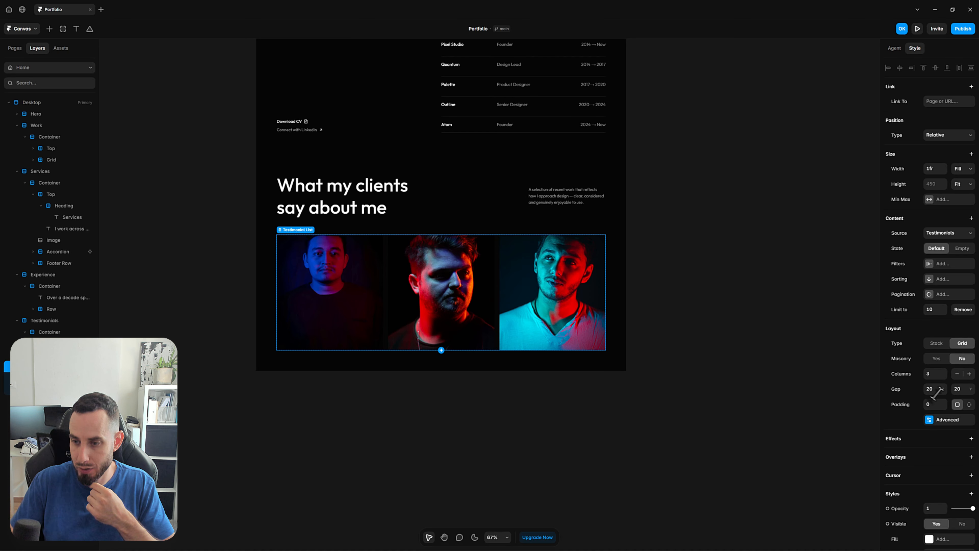
click(928, 391)
text(24)
key(Tab)
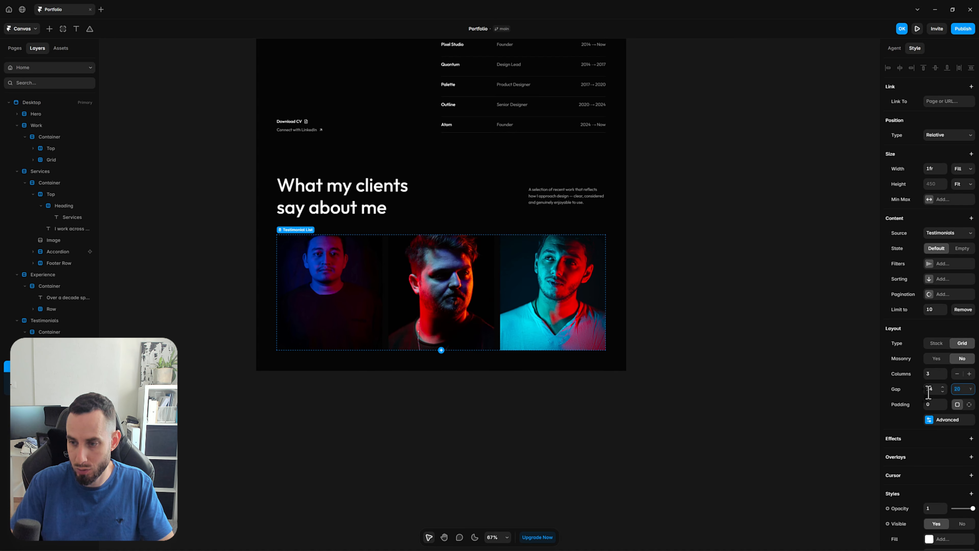
text(24)
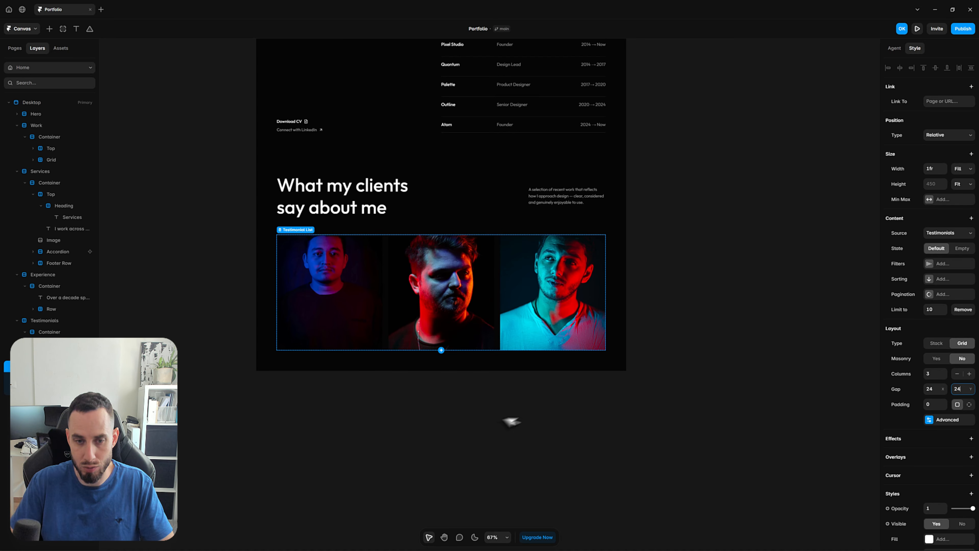
click(512, 420)
Open the Testimonial component, set the Closed primary variant's corner radius to 16, and return to the Home page
scroll(666, 297, up, 1)
double_click(328, 308)
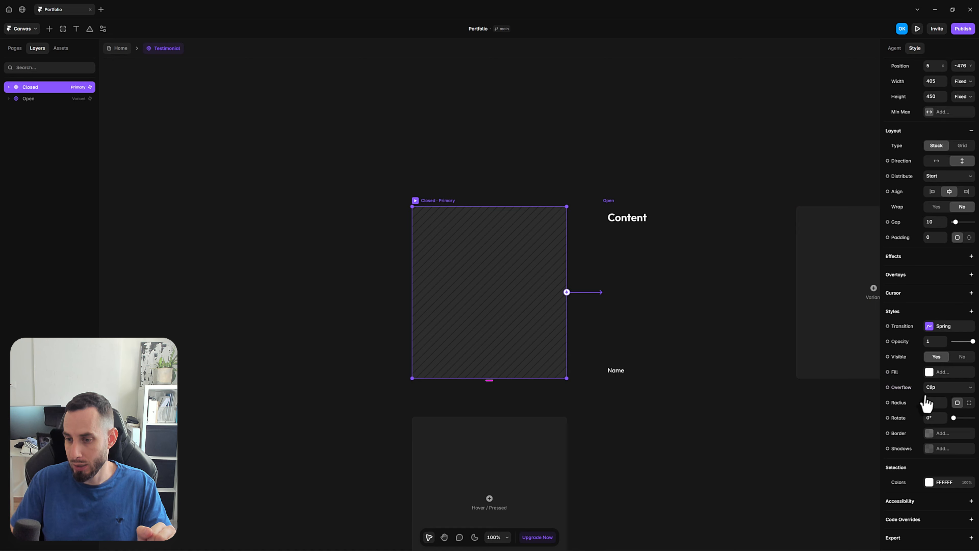
click(935, 404)
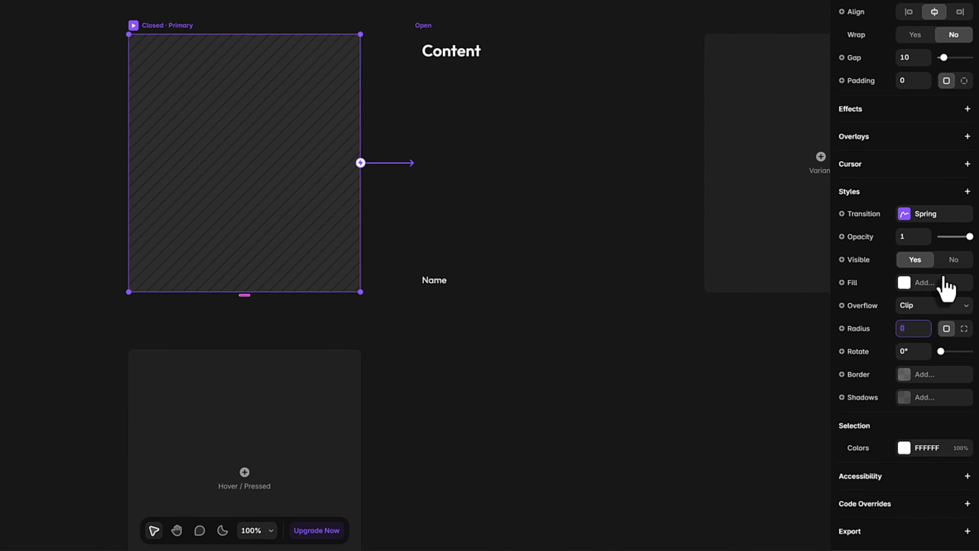
text(16)
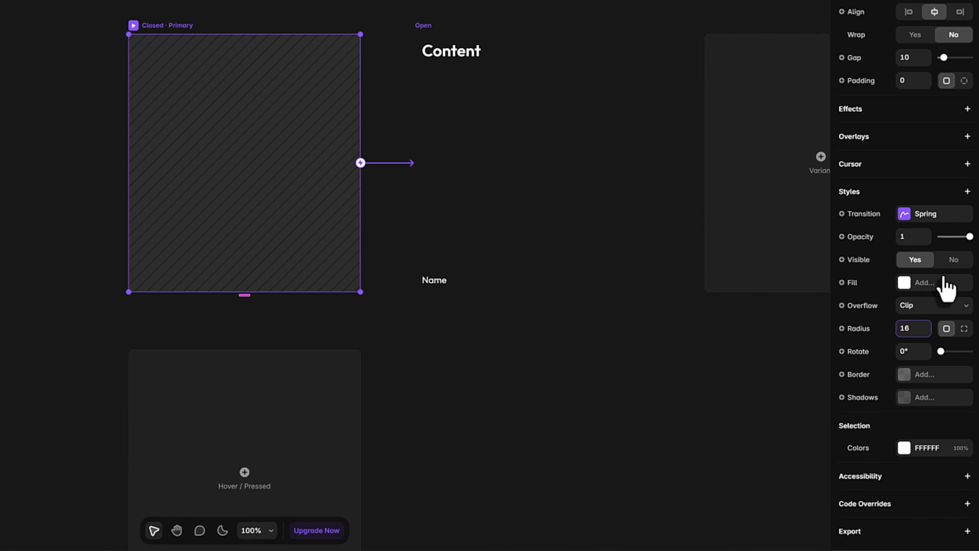
key(Return)
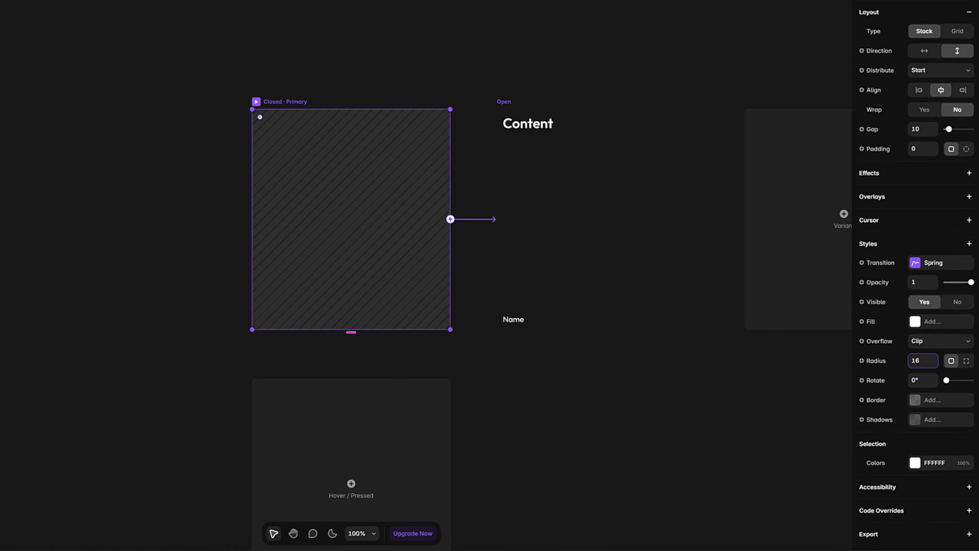
click(119, 49)
click(767, 360)
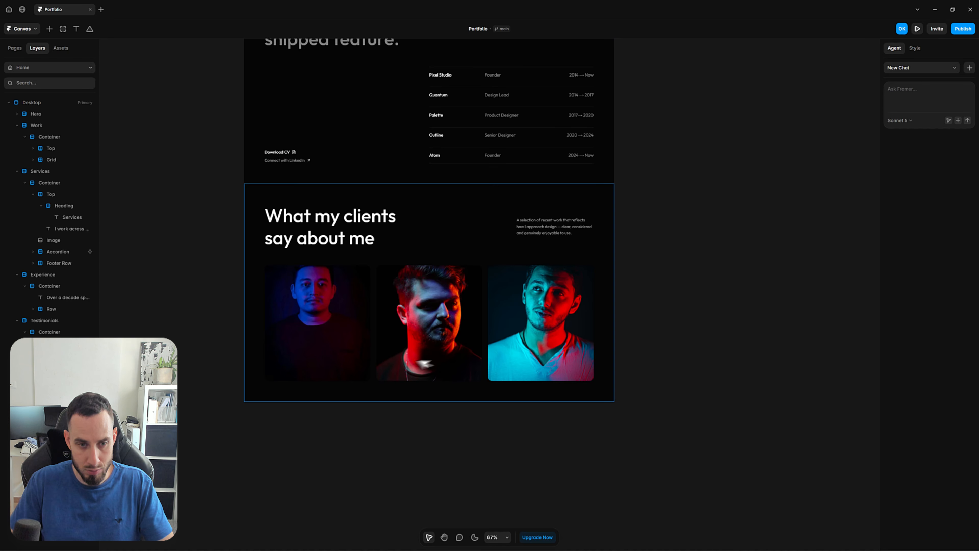
Preview the Home page, examine the three-column testimonial cards below the clients heading, and return to the canvas
key(ctrl+p)
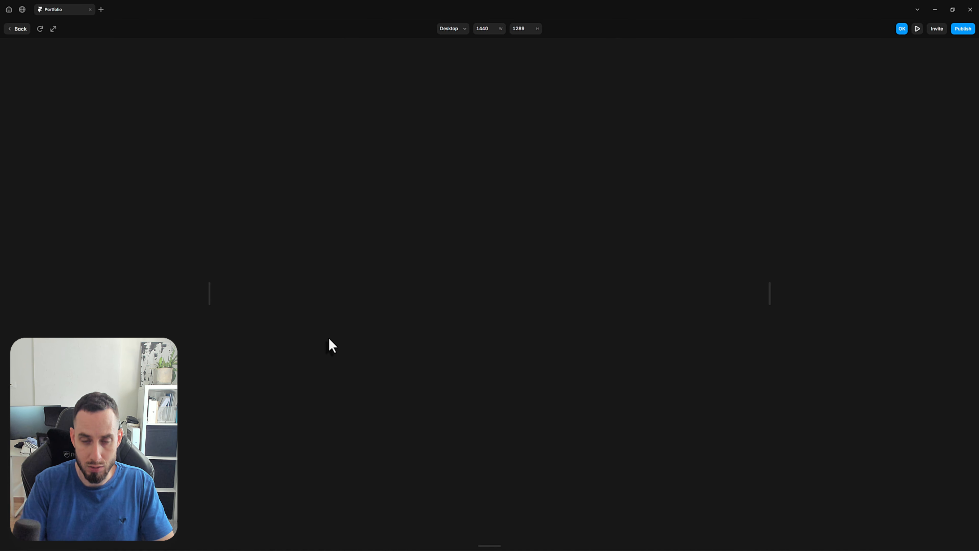
scroll(408, 381, down, 15)
scroll(418, 378, down, 15)
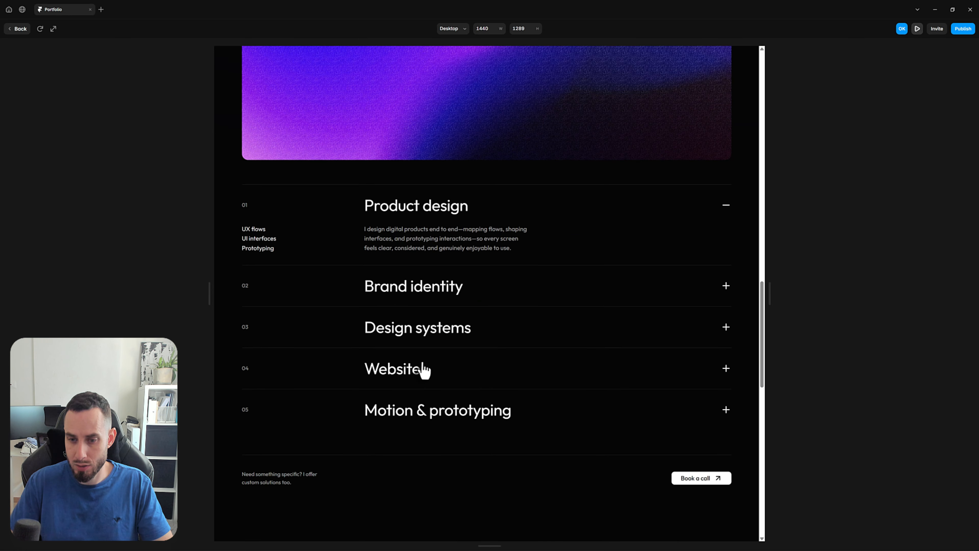
mouse_move(344, 399)
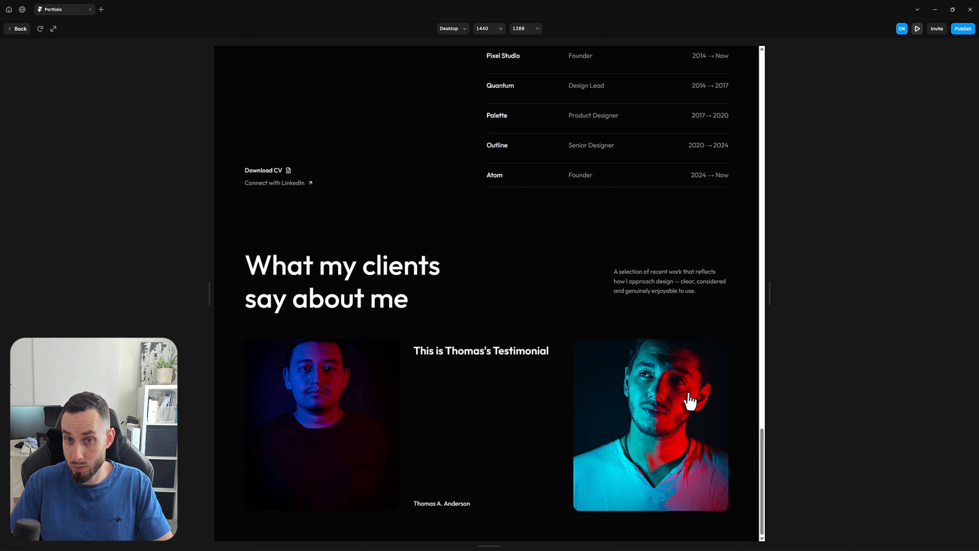
click(19, 35)
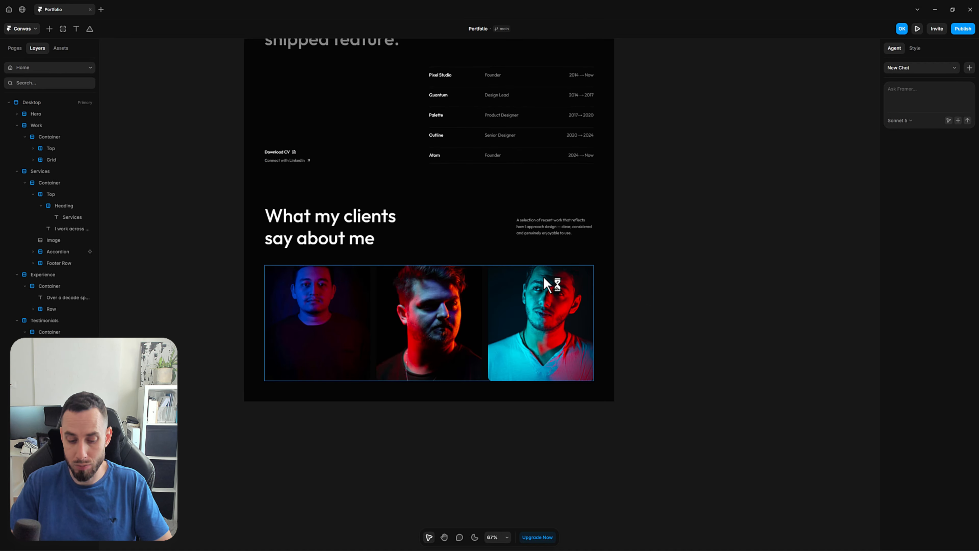
Preview the page again, flip the first testimonial card to check its quote text, and return to the canvas
scroll(572, 282, down, 10)
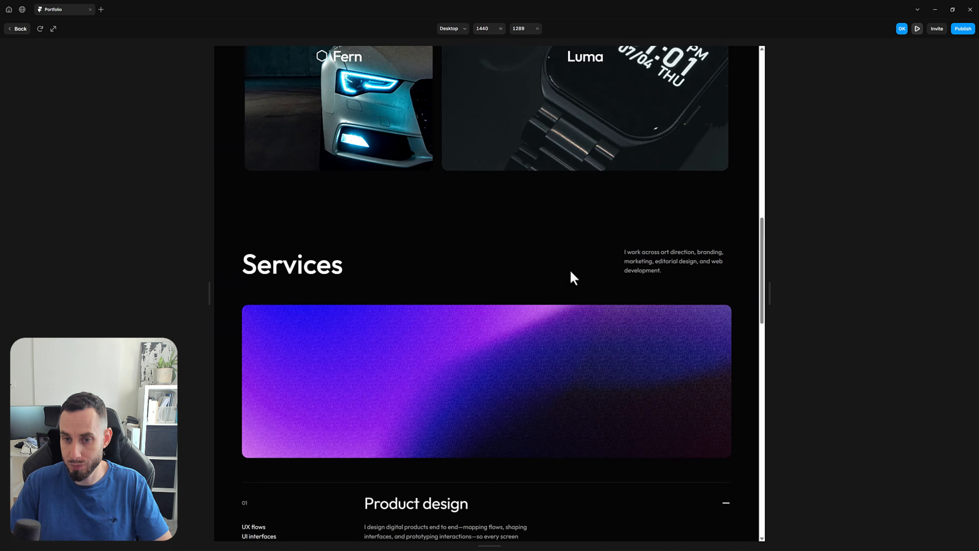
scroll(566, 270, down, 10)
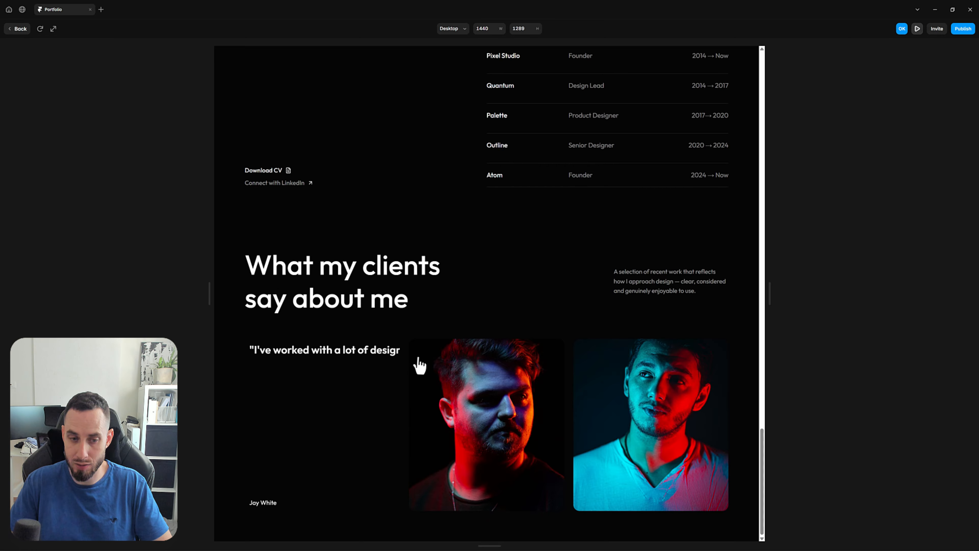
click(21, 31)
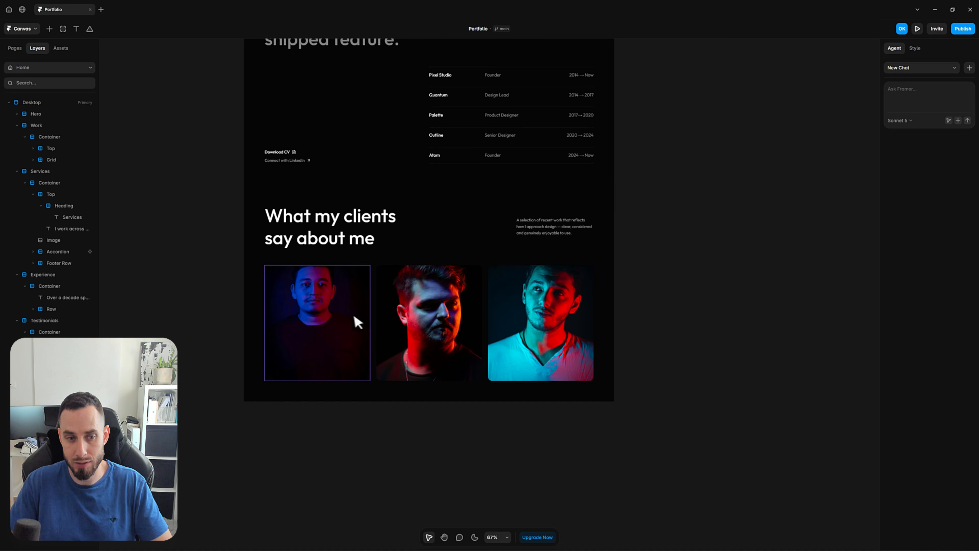
In the Testimonial component's Closed variant, set the Content text's width to Fill and return to the Home page
double_click(312, 318)
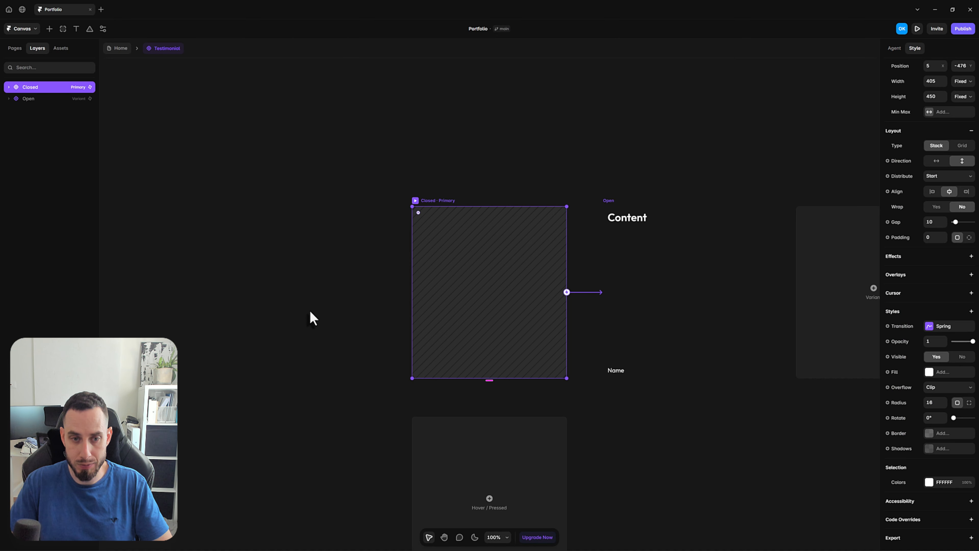
click(9, 87)
click(17, 110)
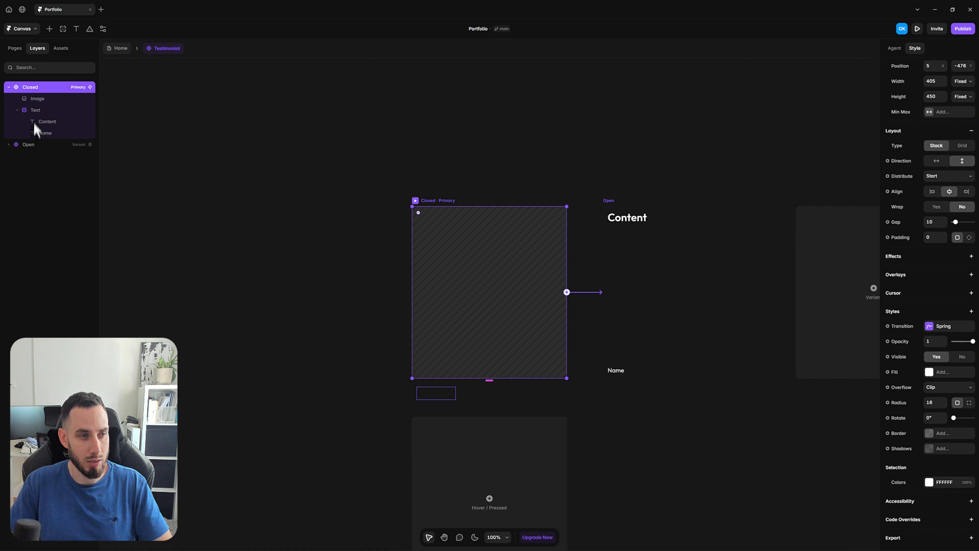
click(47, 122)
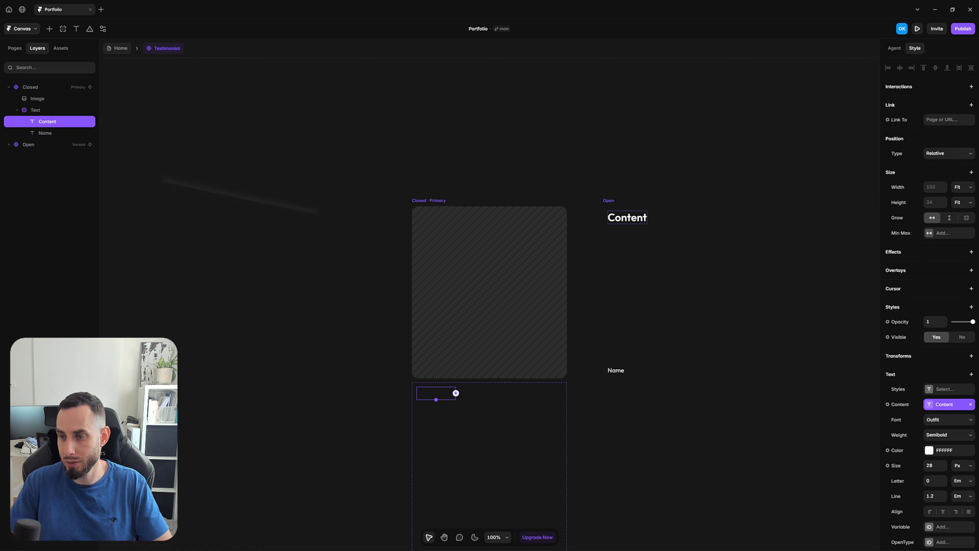
click(959, 187)
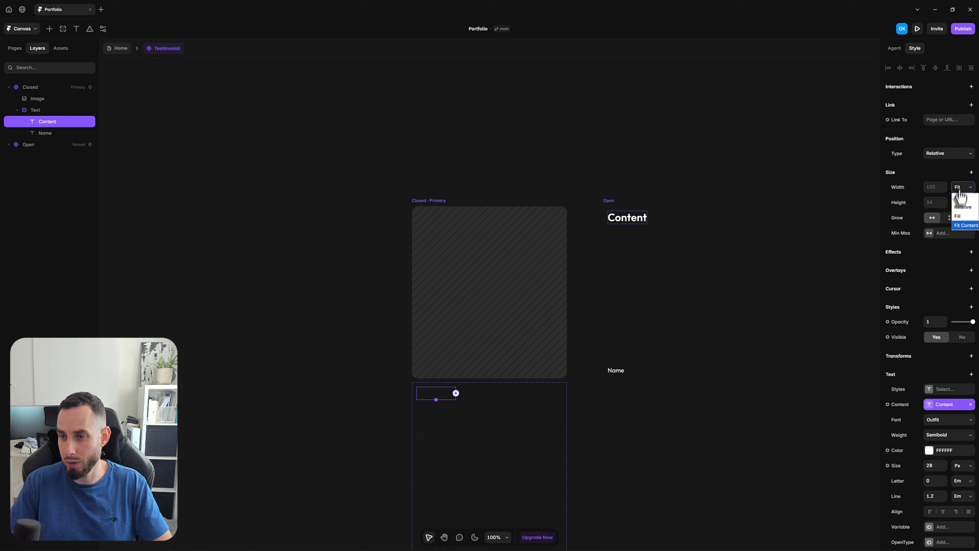
click(969, 219)
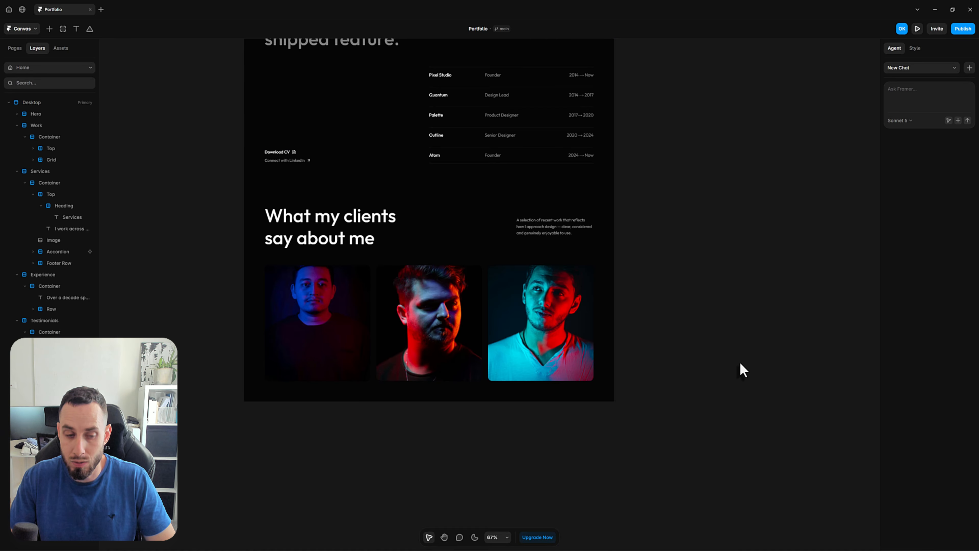
Preview the Home page and flip the testimonial cards open and closed to check the quote wrapping and transition
key(ctrl+p)
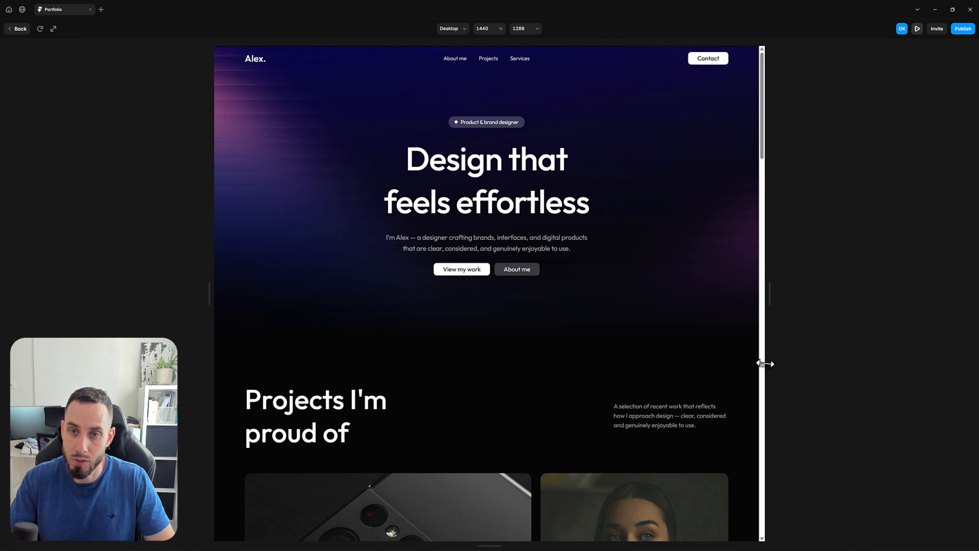
scroll(705, 341, down, 3)
scroll(698, 339, down, 15)
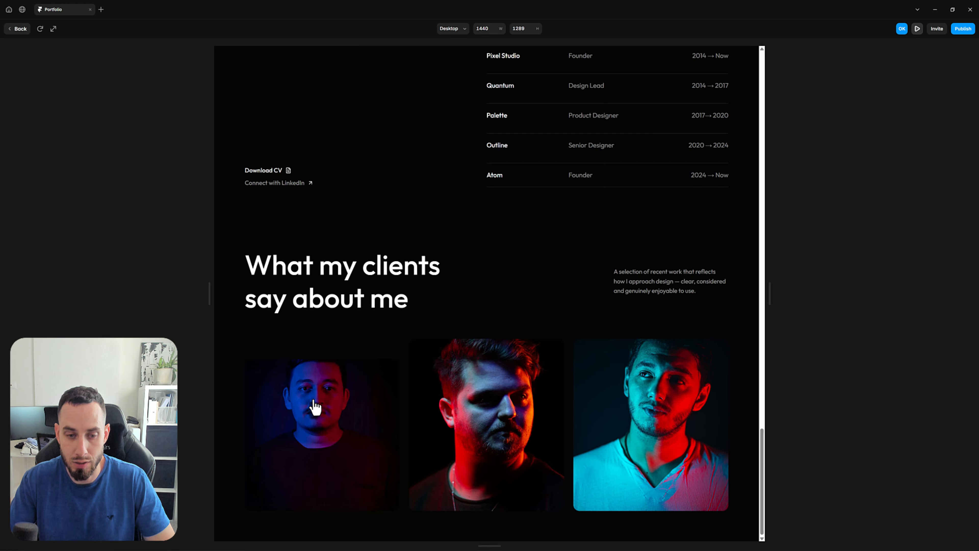
mouse_move(334, 411)
mouse_move(632, 406)
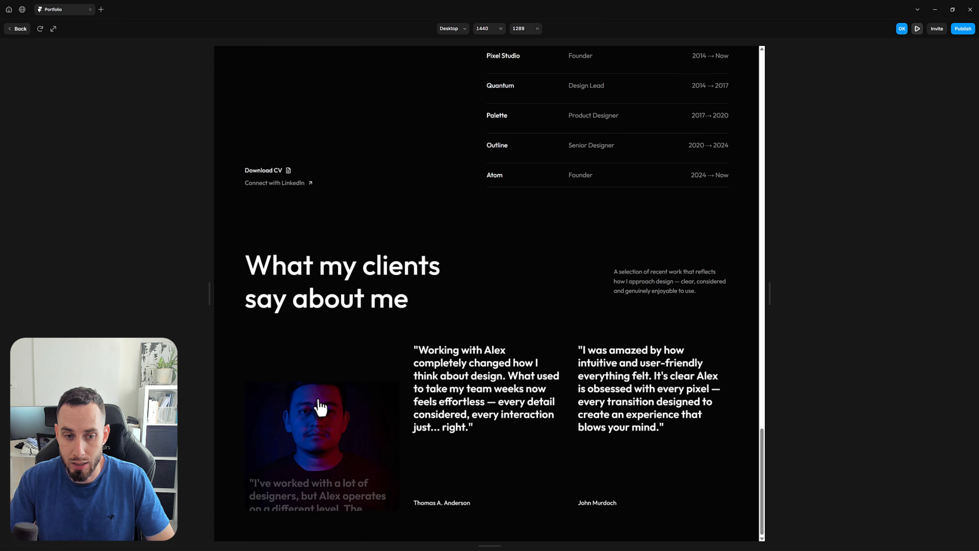
click(448, 387)
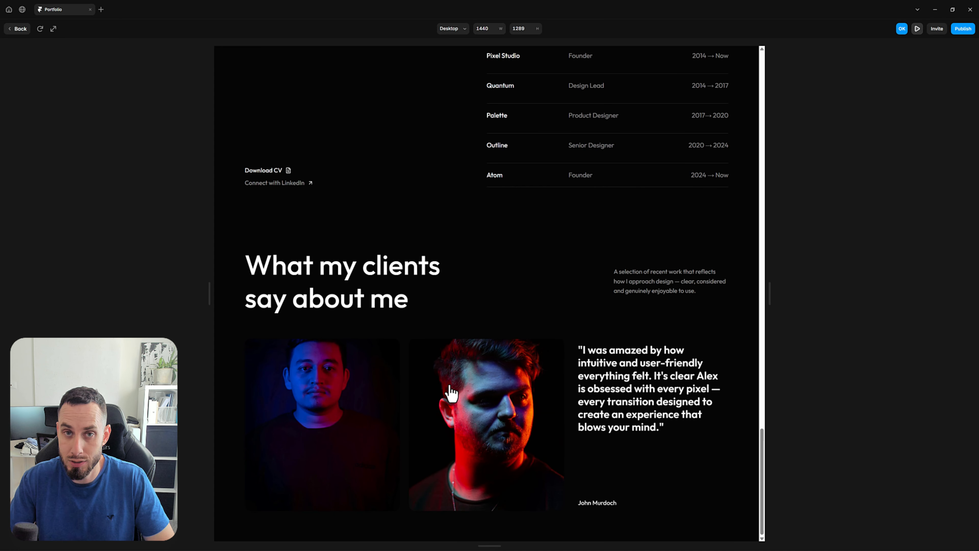